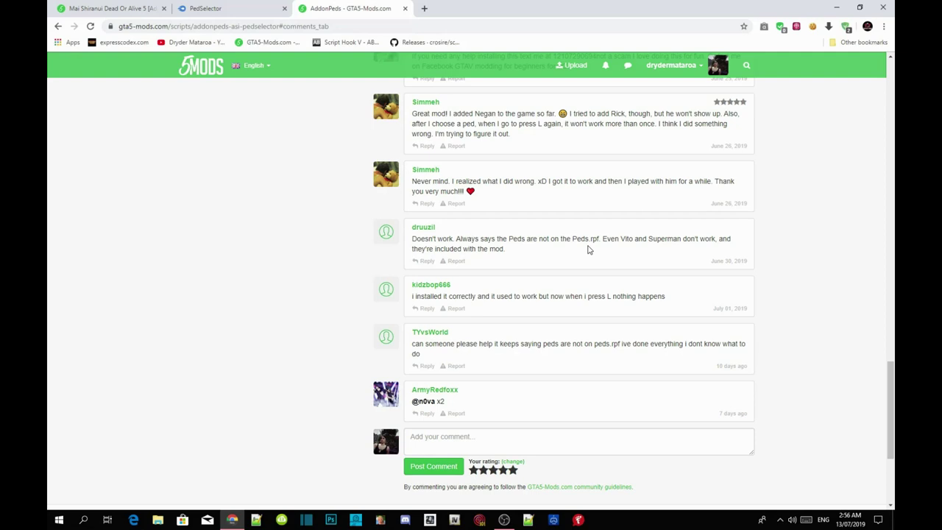
# Step: Review the AddonPeds 3.0.1 mod page with its comments and the MediaFire download page for PedSelector.rar
pyautogui.scroll(12, 587, 249)
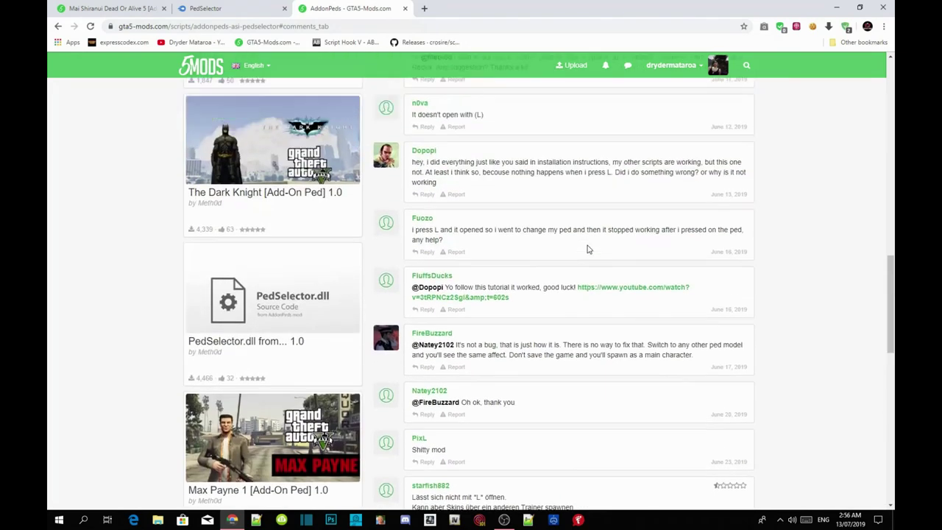
pyautogui.scroll(12, 587, 249)
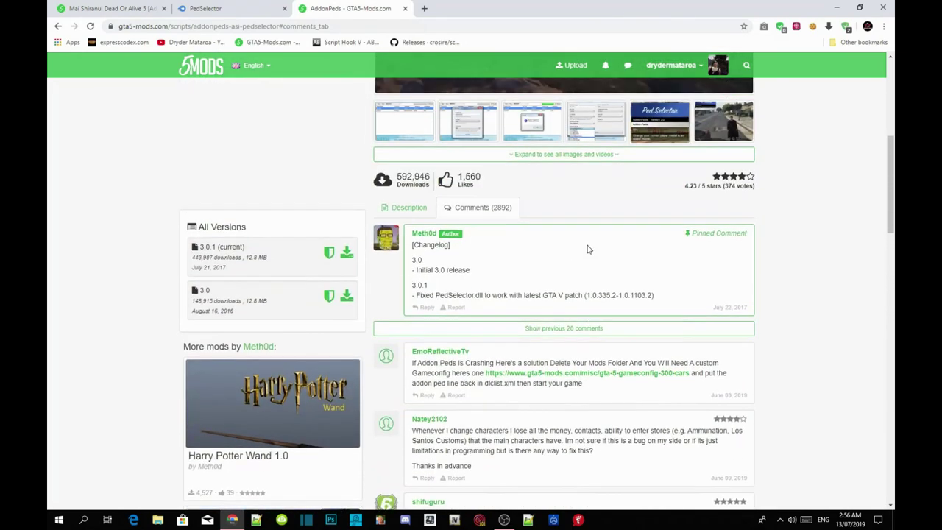
pyautogui.scroll(8, 587, 249)
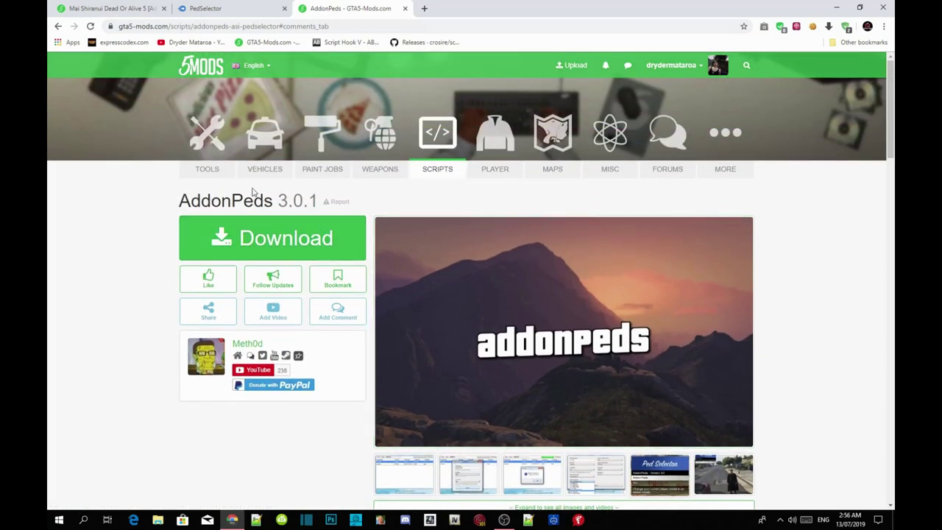
pyautogui.click(223, 7)
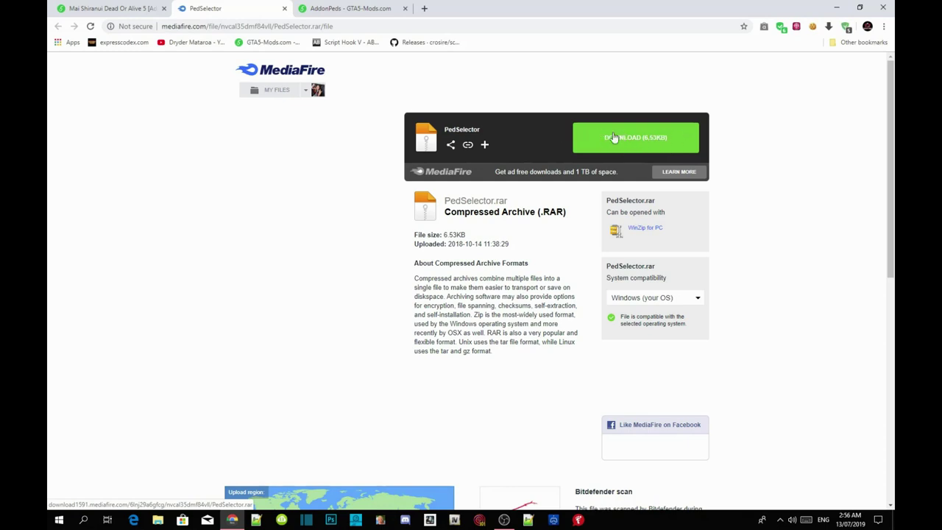
pyautogui.click(370, 5)
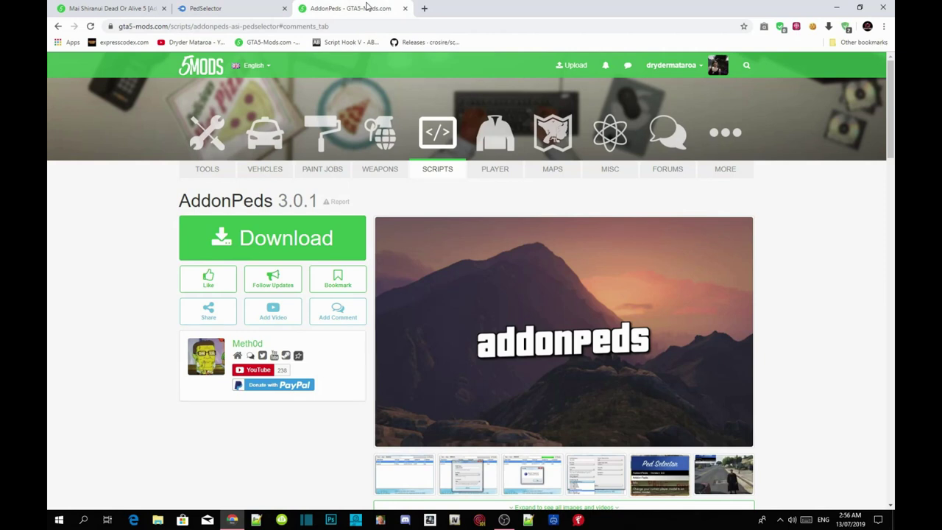
# Step: Switch to the desktop and open the Grand Theft Auto V shortcut's file location in a small window near the desktop's upper edge
pyautogui.click(833, 7)
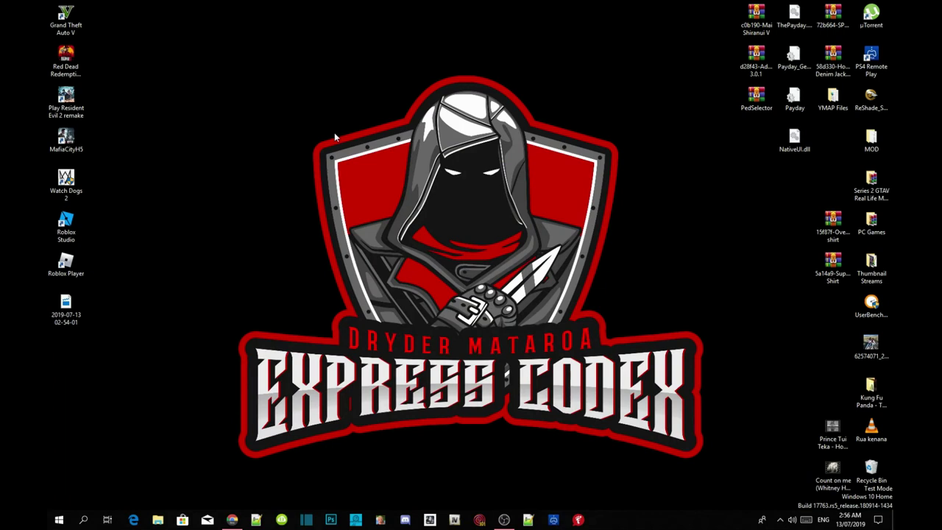
pyautogui.rightClick(67, 25)
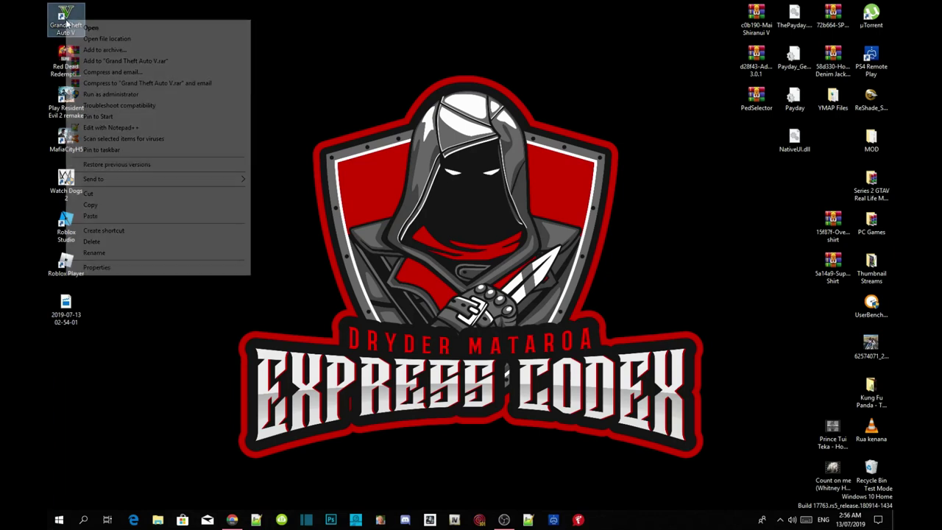
pyautogui.click(100, 42)
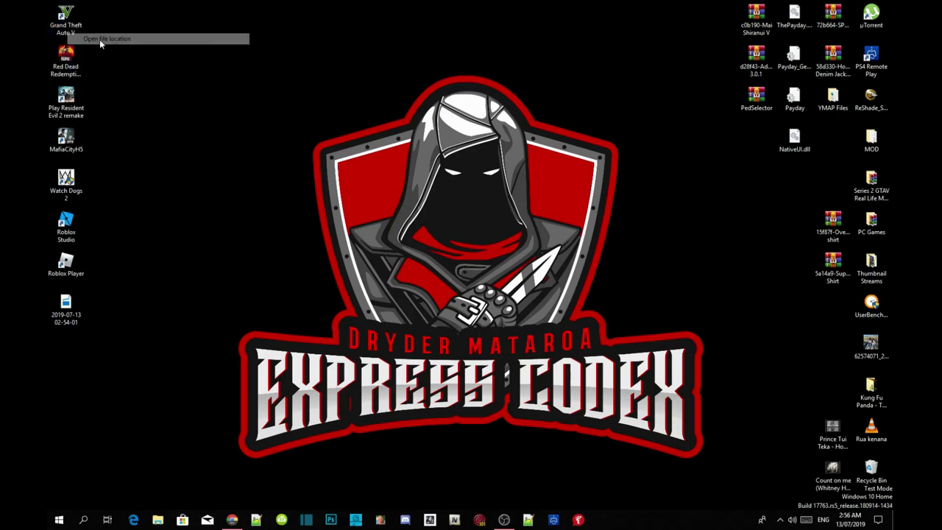
pyautogui.click(696, 77)
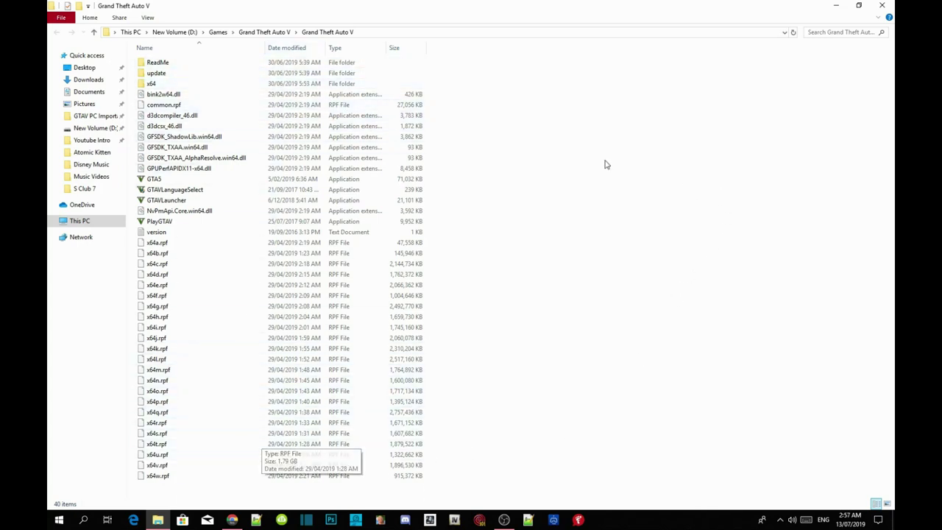
pyautogui.click(859, 7)
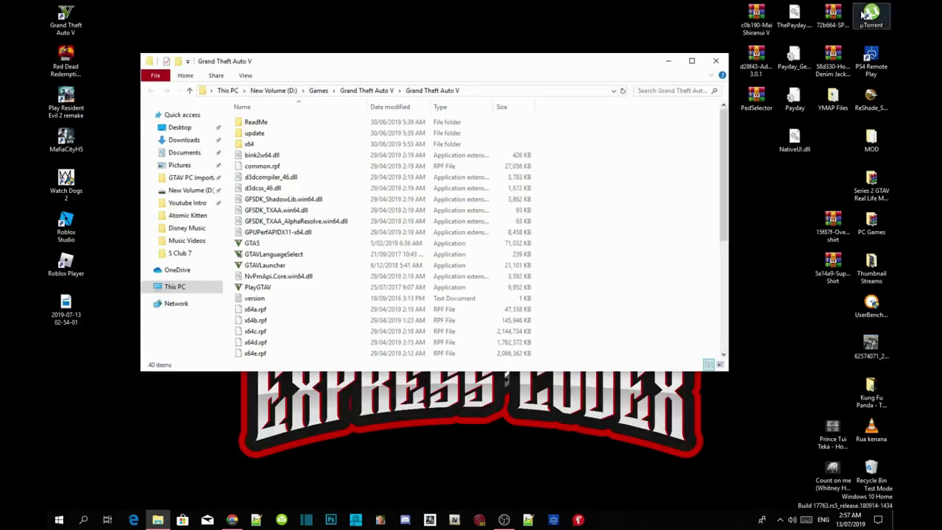
pyautogui.moveTo(622, 85); pyautogui.dragTo(564, 41)
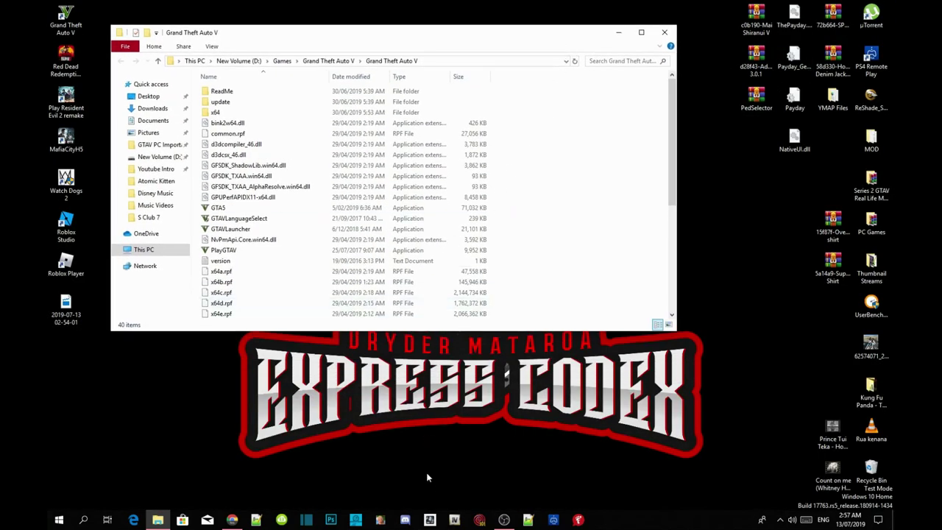
# Step: Launch OpenIV for the Windows version of Grand Theft Auto V and open its ASI Manager
pyautogui.click(454, 520)
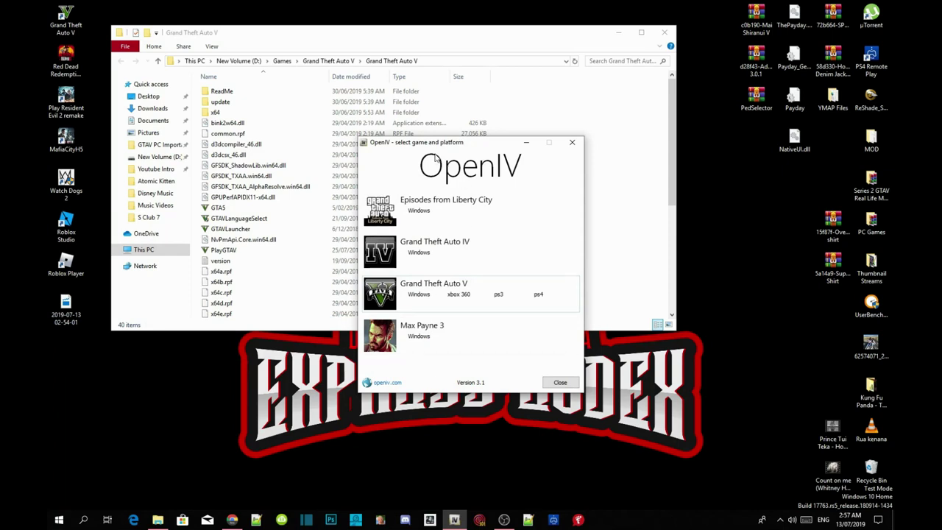
pyautogui.click(424, 296)
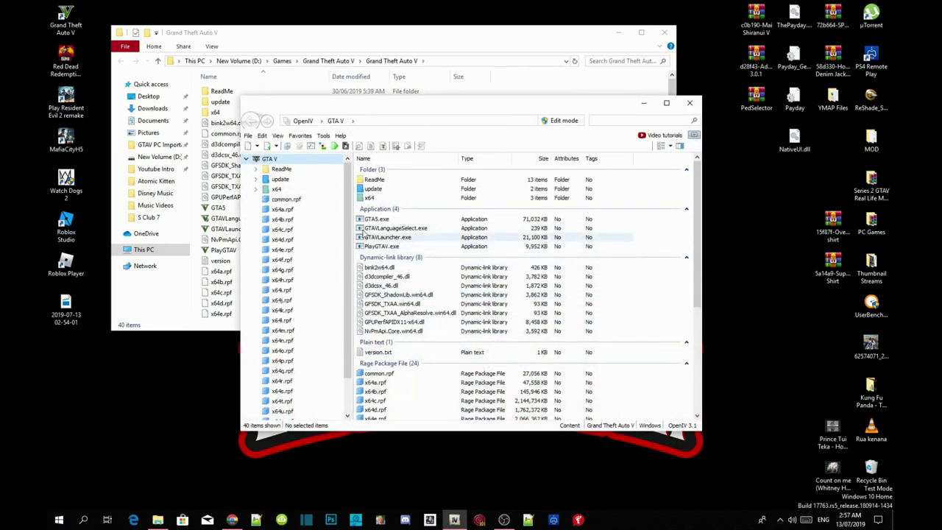
pyautogui.click(326, 136)
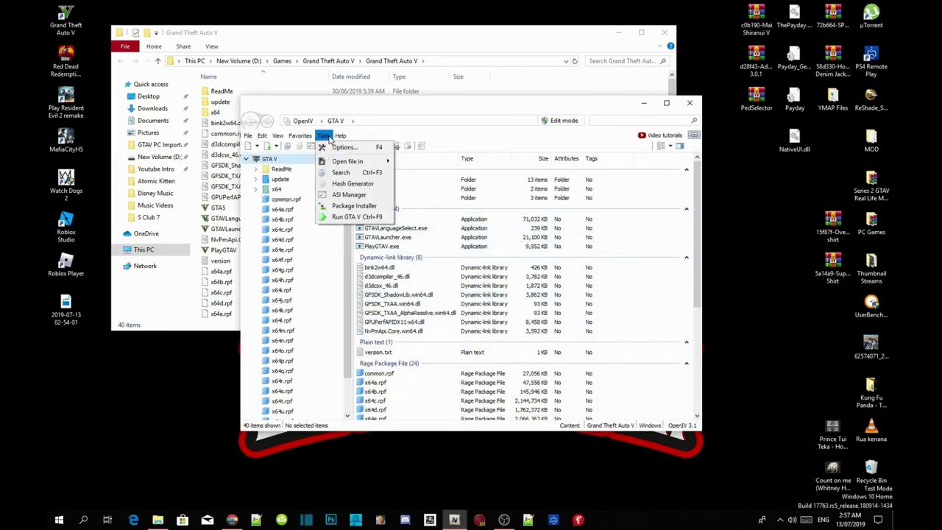
pyautogui.click(347, 194)
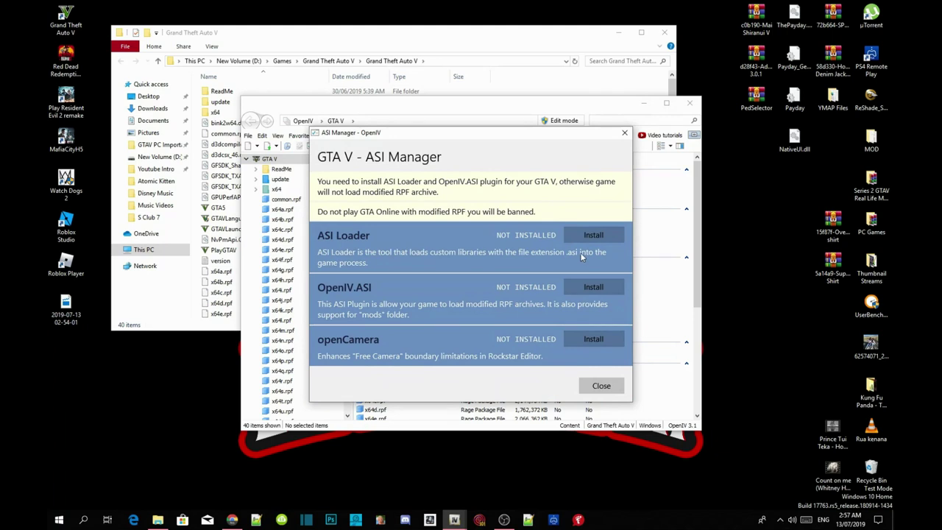
# Step: Install ASI Loader, OpenIV.ASI with a "mods" folder, and openCamera, then close the ASI Manager and minimize OpenIV
pyautogui.click(583, 235)
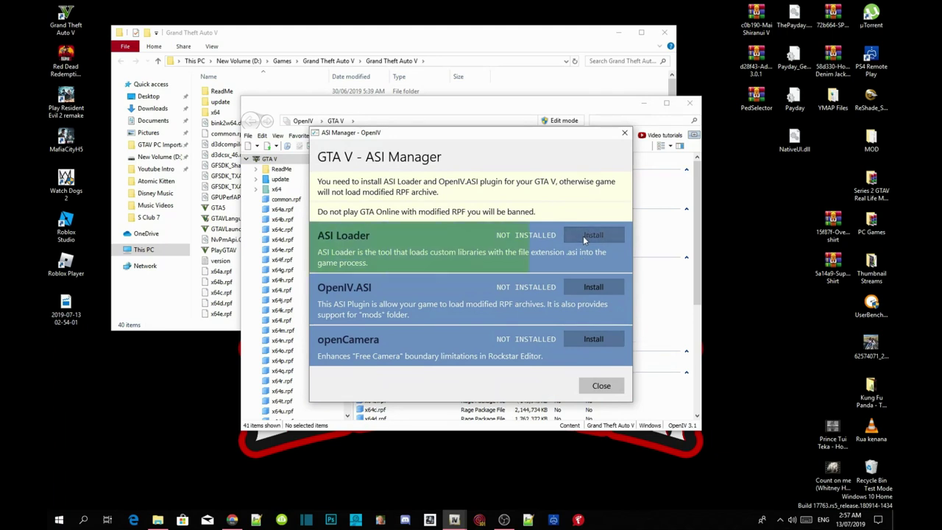
pyautogui.click(597, 289)
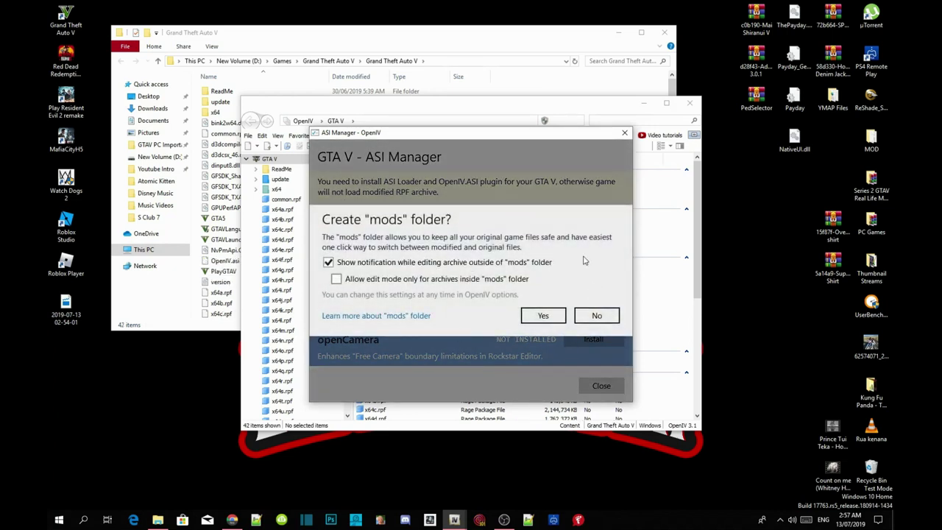
pyautogui.click(544, 315)
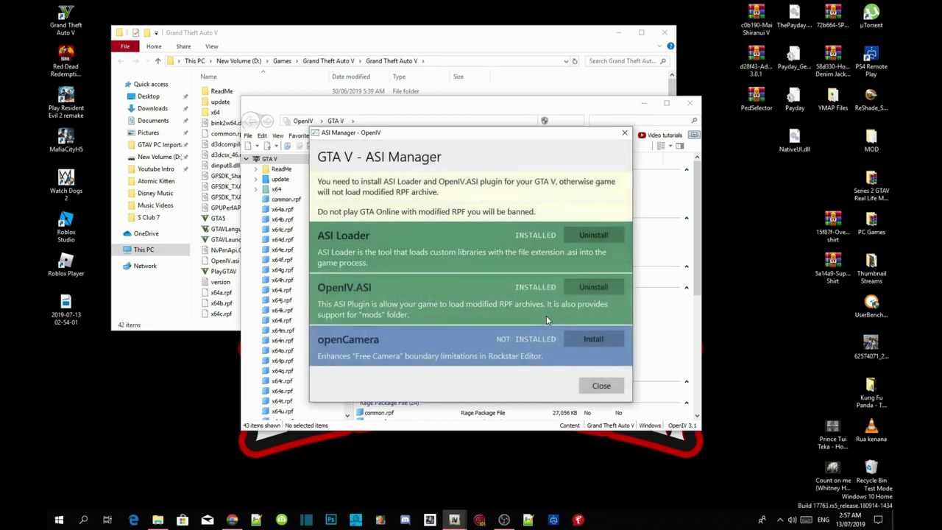
pyautogui.click(595, 342)
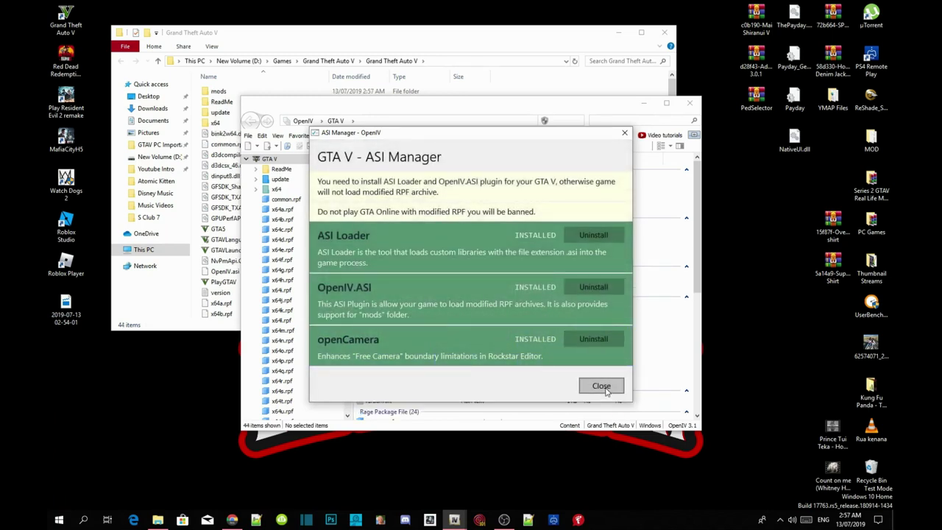
pyautogui.click(605, 389)
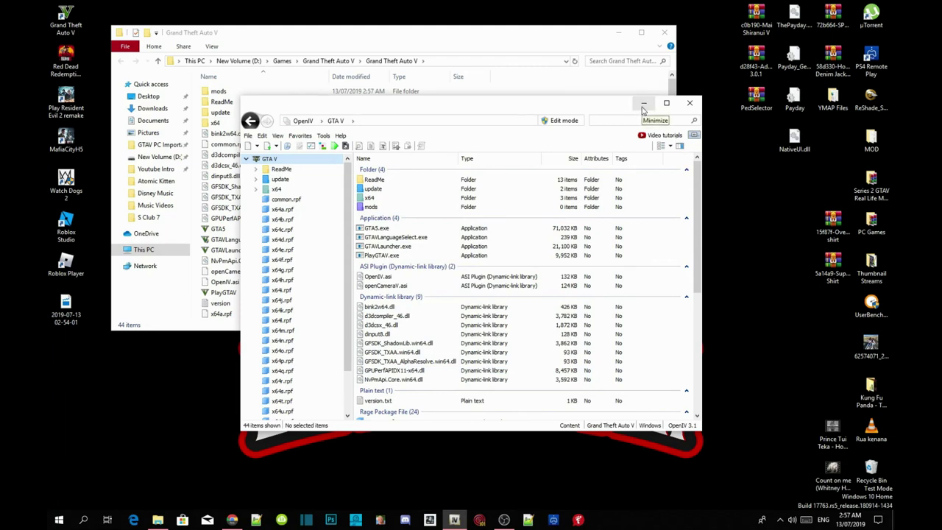
pyautogui.click(643, 104)
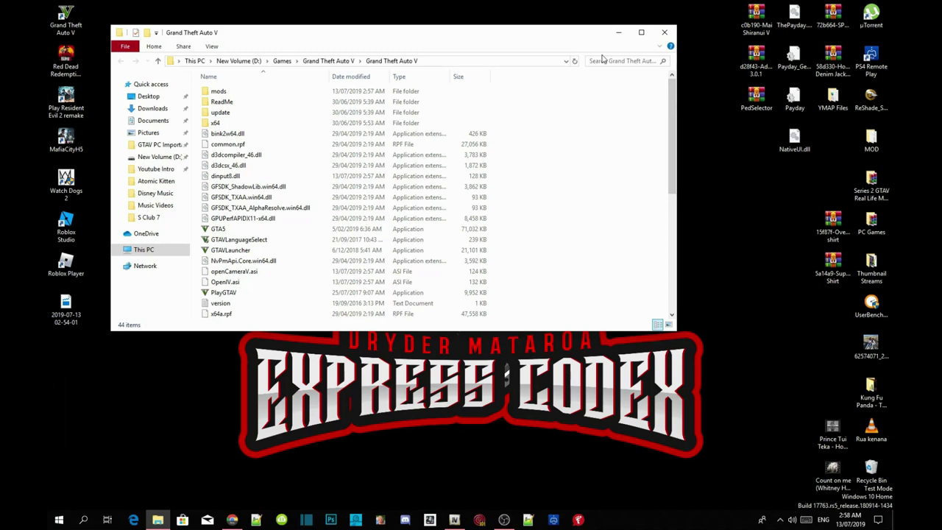
# Step: Open the MOD folder from the desktop and place its window beside the Grand Theft Auto V folder
pyautogui.scroll(-7, 563, 209)
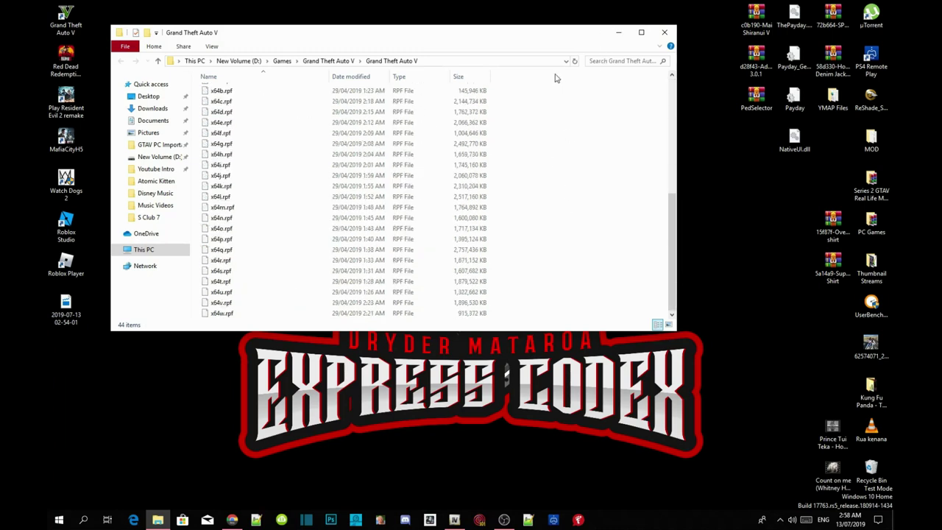
pyautogui.doubleClick(880, 149)
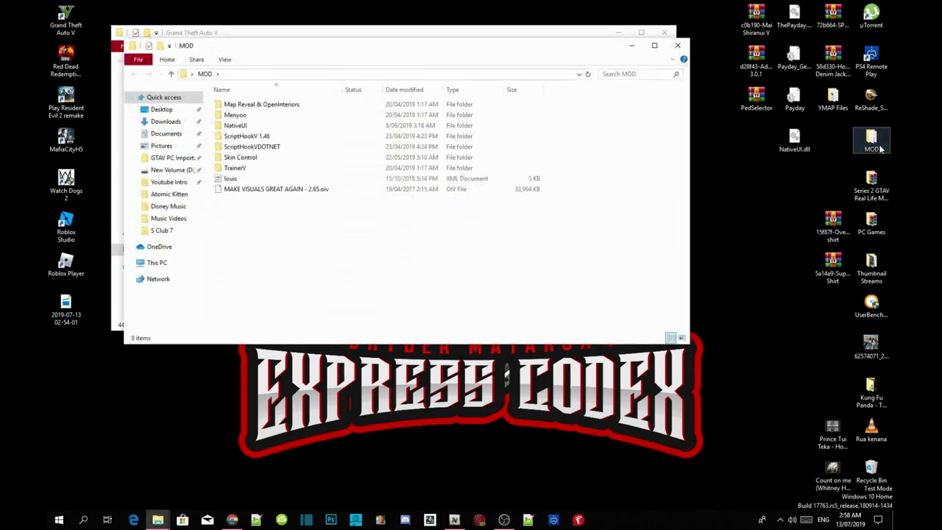
pyautogui.moveTo(227, 48); pyautogui.dragTo(773, 79)
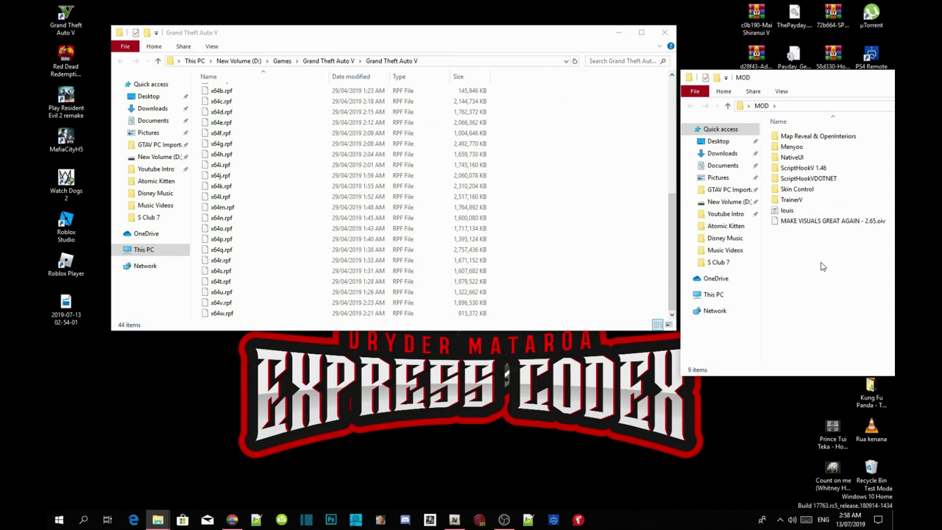
# Step: Copy dinput8.dll and ScriptHookV.dll from the ScriptHookV 1.46 bin folder into the Grand Theft Auto V folder, replacing the existing dinput8.dll
pyautogui.doubleClick(804, 169)
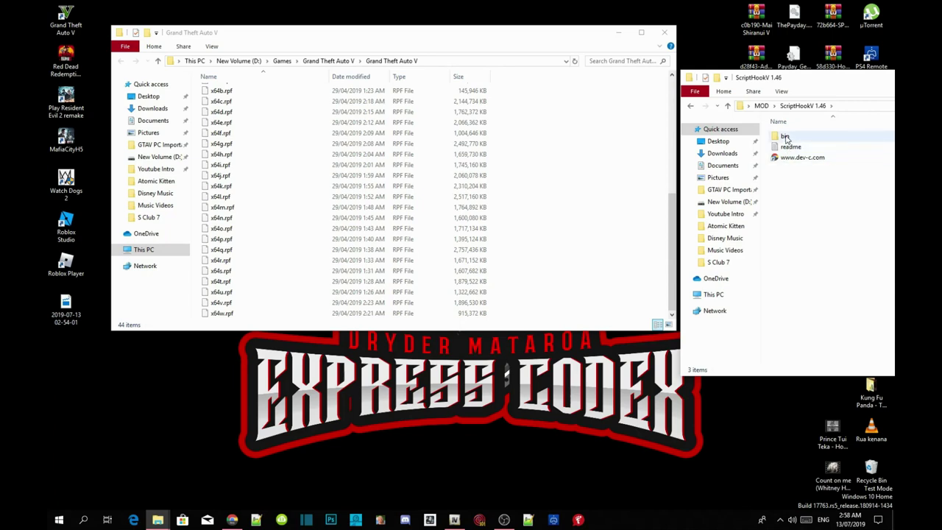
pyautogui.doubleClick(785, 138)
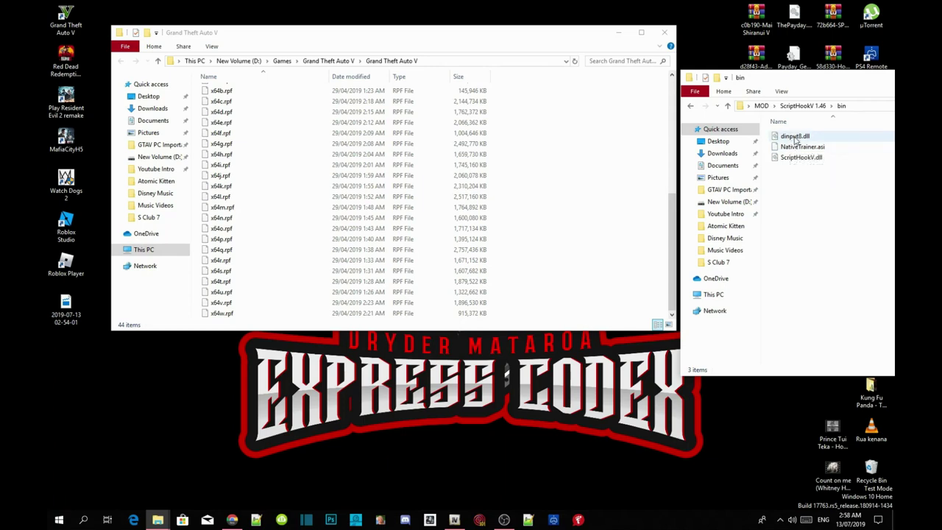
pyautogui.click(795, 138)
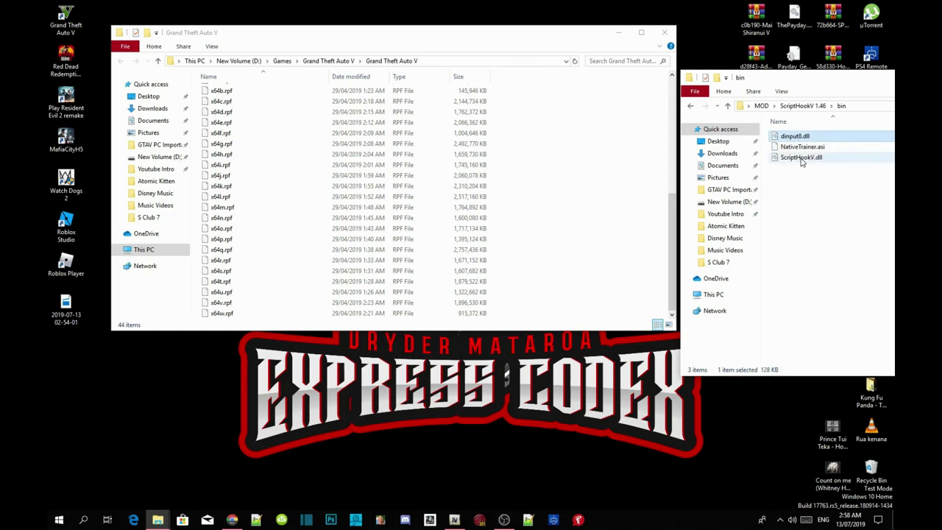
pyautogui.keyDown('ctrl'); pyautogui.click(802, 157); pyautogui.keyUp('ctrl')
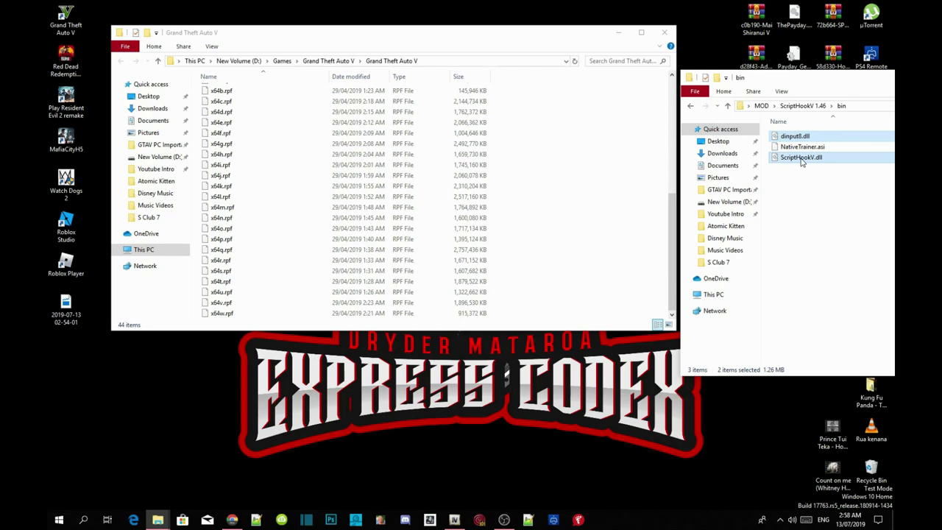
pyautogui.moveTo(802, 162); pyautogui.dragTo(567, 184)
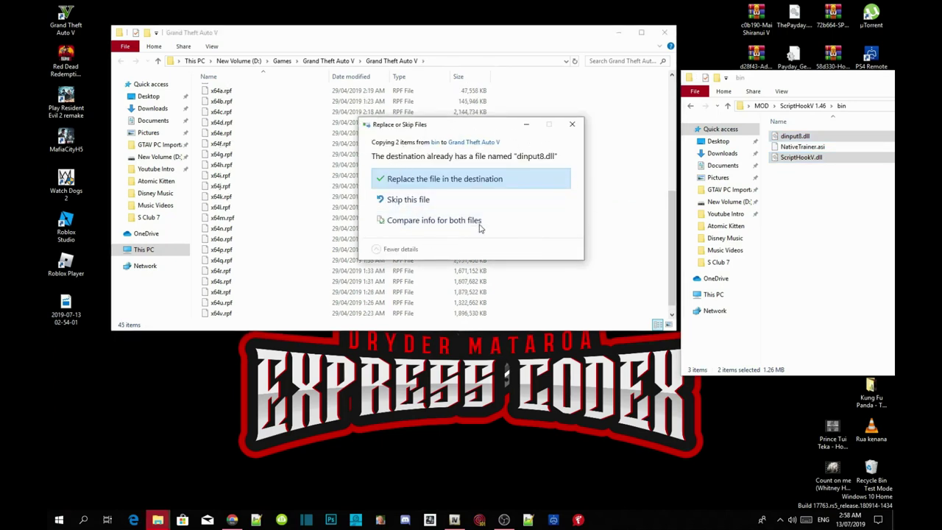
pyautogui.click(483, 181)
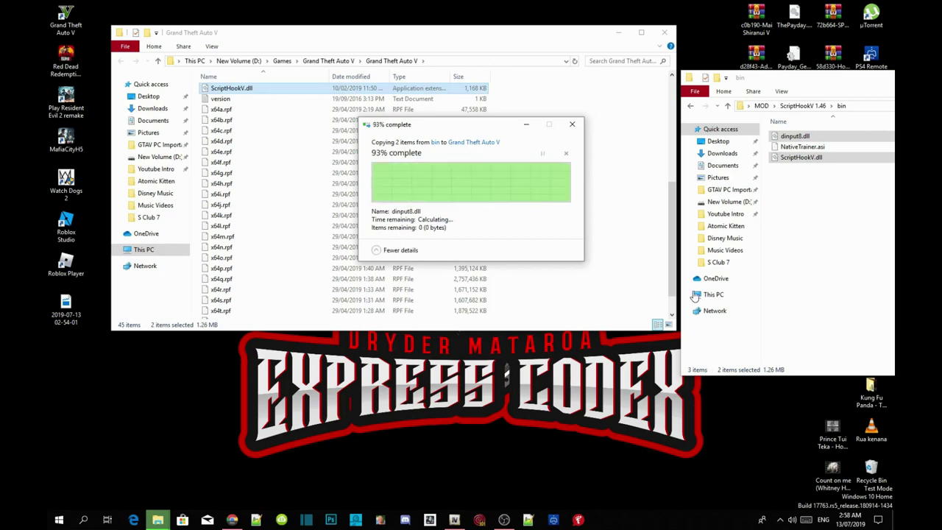
# Step: Copy ScriptHookVDotNet.asi, ScriptHookVDotNet2.dll and ScriptHookVDotNet2 from MOD's ScriptHookVDOTNET folder into the Grand Theft Auto V folder
pyautogui.click(691, 108)
pyautogui.click(690, 107)
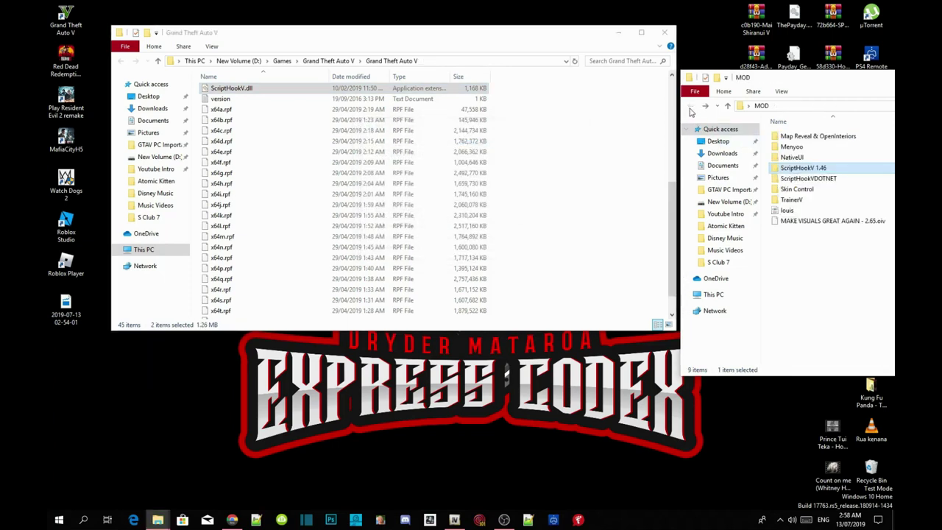
pyautogui.doubleClick(808, 178)
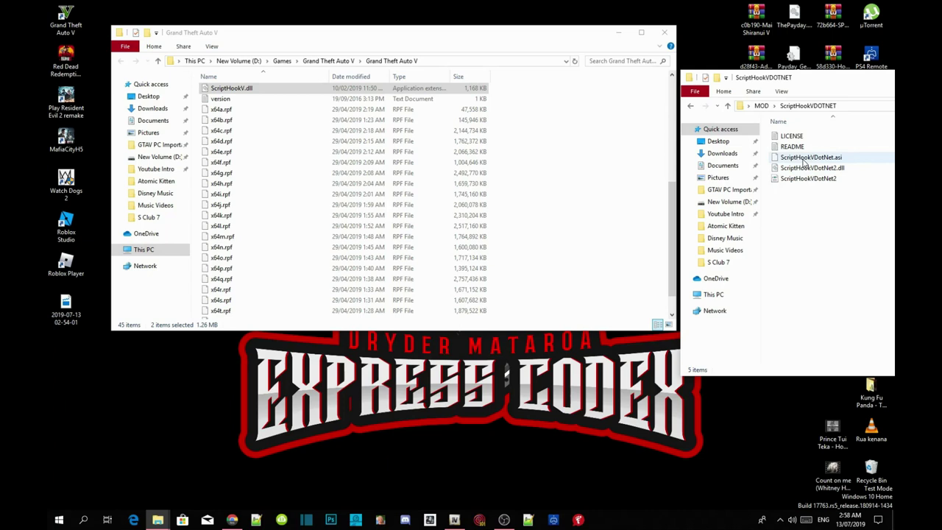
pyautogui.click(804, 160)
pyautogui.keyDown('shift'); pyautogui.click(807, 168); pyautogui.keyUp('shift')
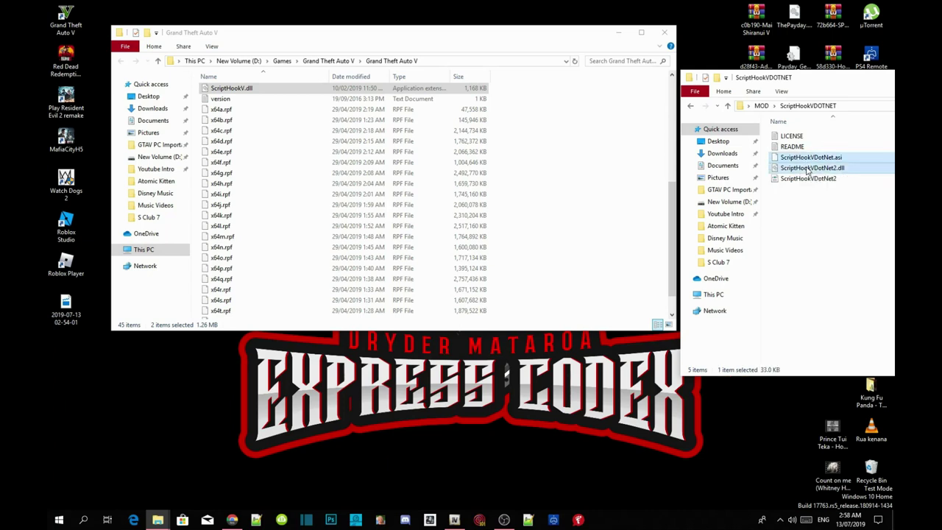
pyautogui.keyDown('ctrl'); pyautogui.click(813, 179); pyautogui.keyUp('ctrl')
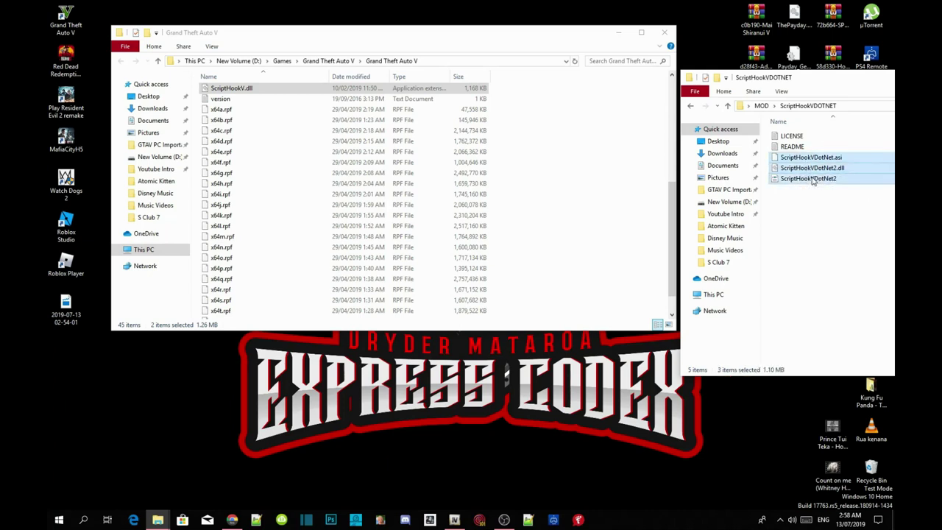
pyautogui.moveTo(824, 171); pyautogui.dragTo(588, 248)
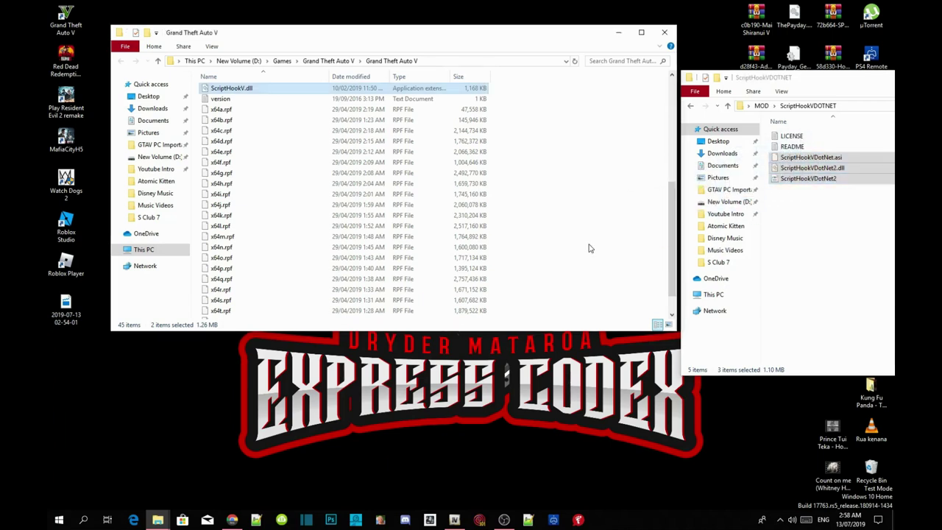
# Step: Copy TrainerV.asi and the trainerv configuration file from MOD's TrainerV folder into the Grand Theft Auto V folder
pyautogui.click(691, 108)
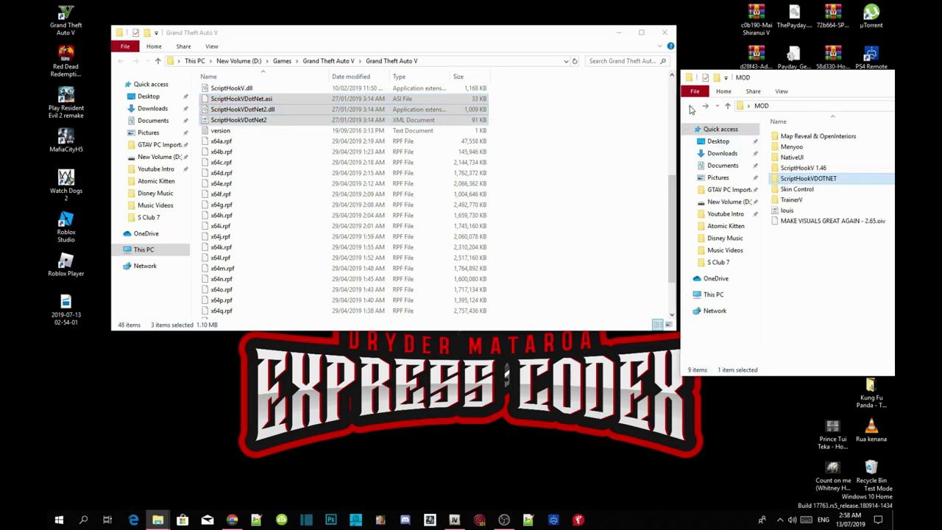
pyautogui.click(813, 280)
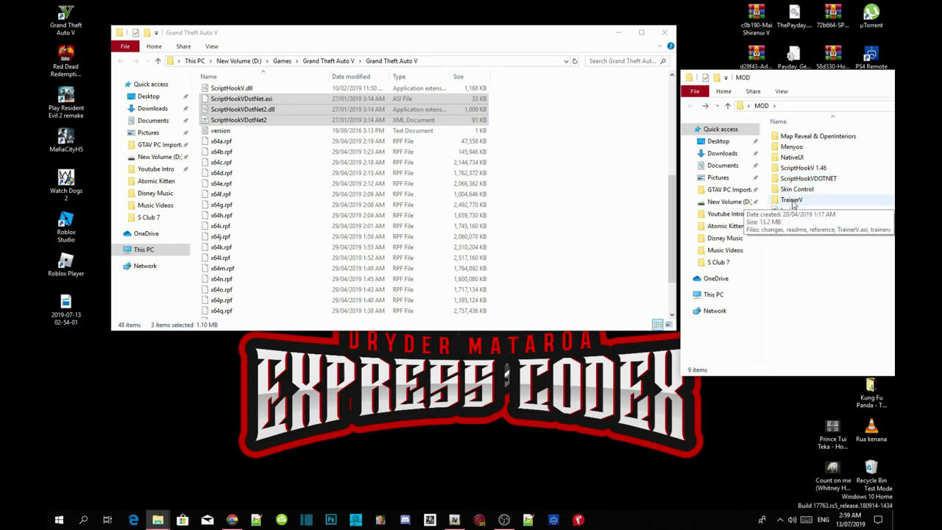
pyautogui.doubleClick(792, 200)
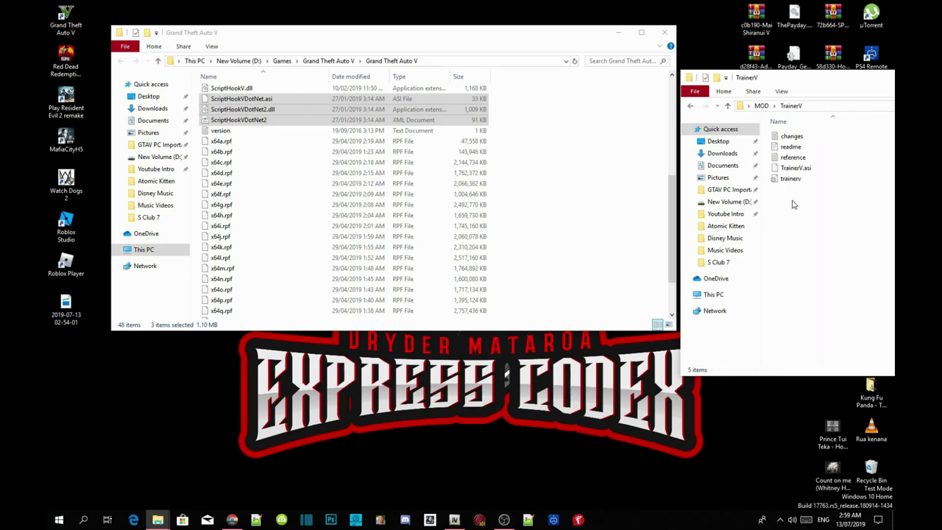
pyautogui.click(800, 170)
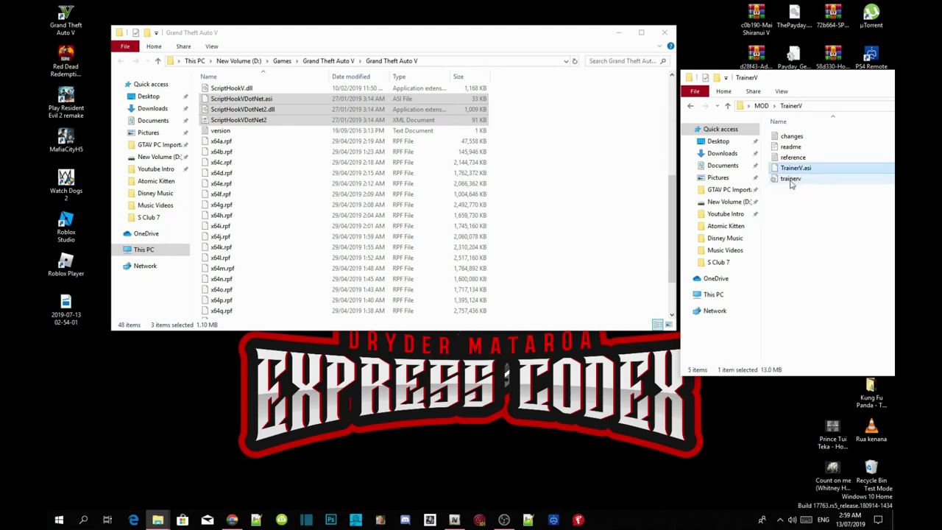
pyautogui.keyDown('ctrl'); pyautogui.click(790, 180); pyautogui.keyUp('ctrl')
pyautogui.moveTo(794, 180); pyautogui.dragTo(594, 232)
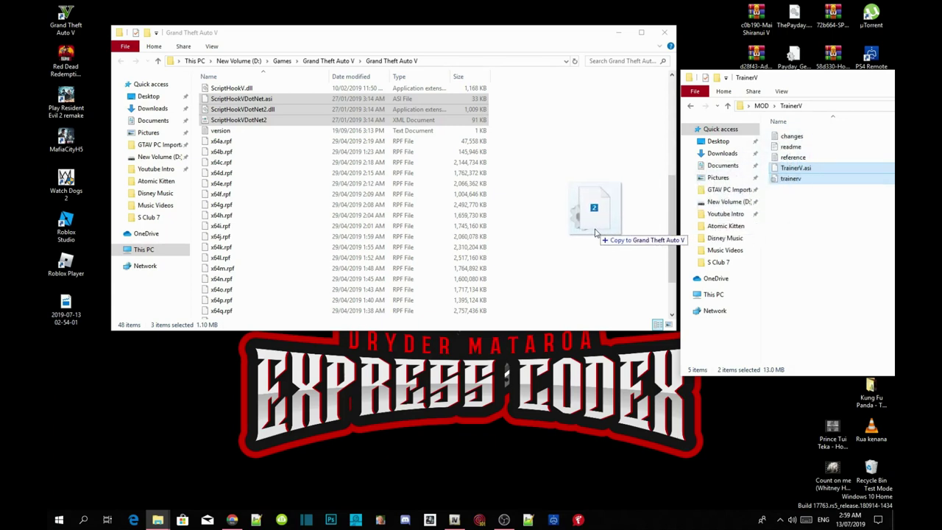
pyautogui.moveTo(595, 233); pyautogui.dragTo(594, 232)
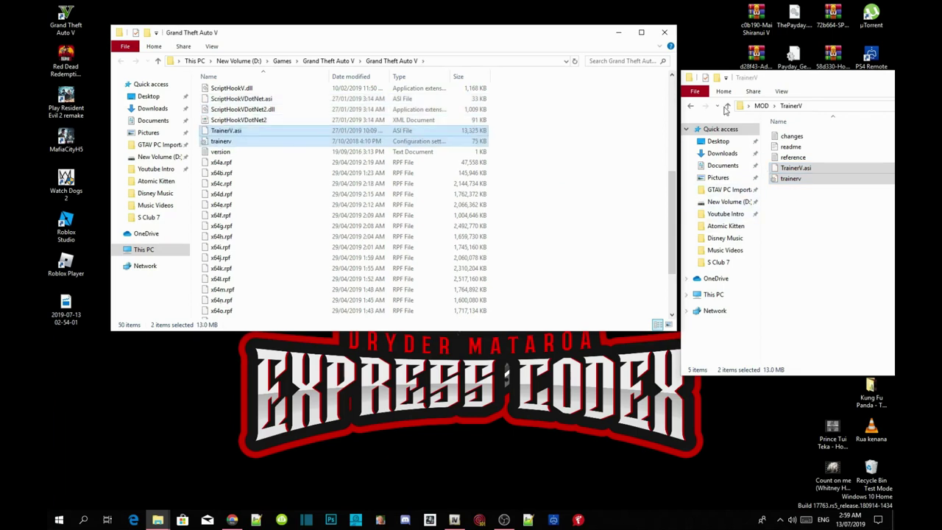
# Step: Copy the menyooStuff folder and Menyoo.asi from MOD's Menyoo folder into the Grand Theft Auto V folder
pyautogui.click(689, 107)
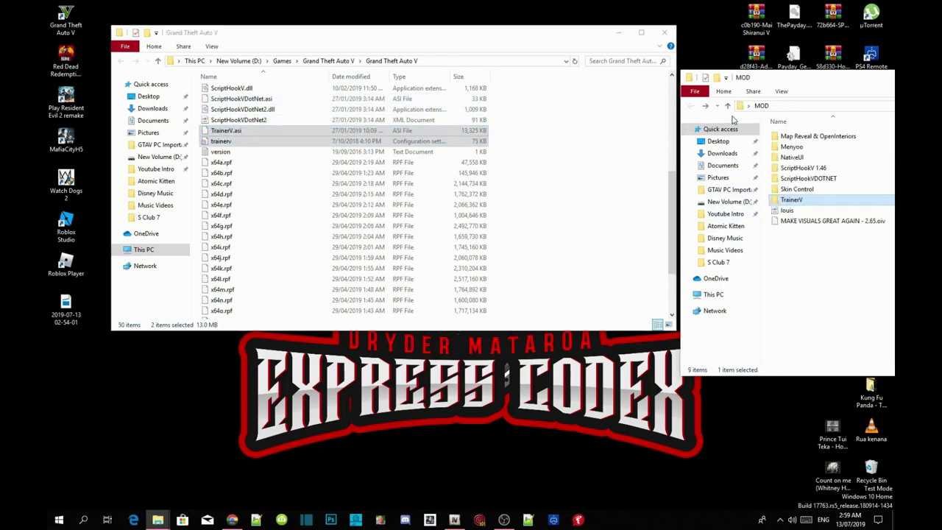
pyautogui.doubleClick(793, 147)
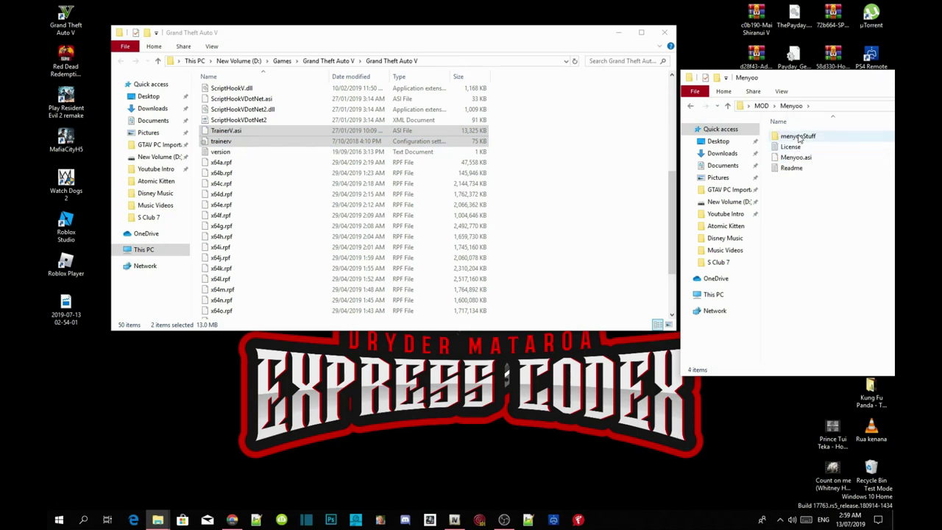
pyautogui.click(800, 139)
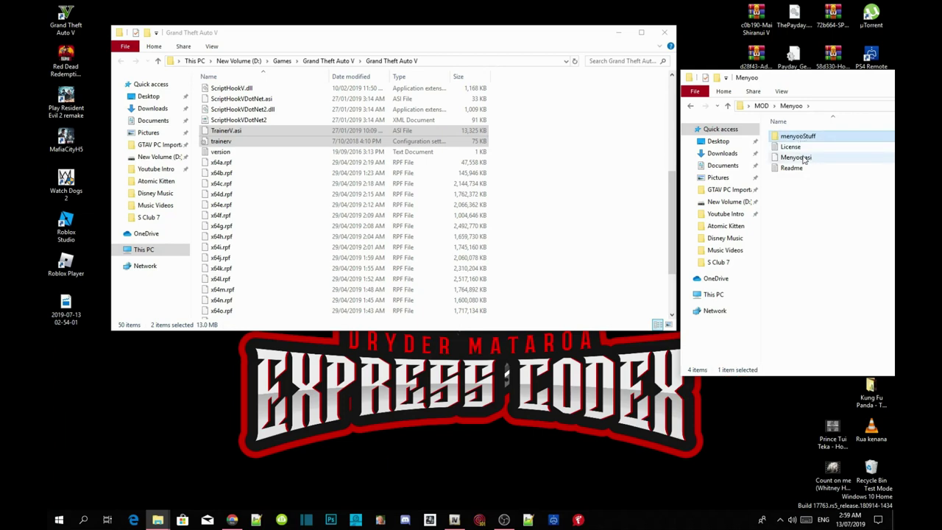
pyautogui.keyDown('ctrl'); pyautogui.click(805, 159); pyautogui.keyUp('ctrl')
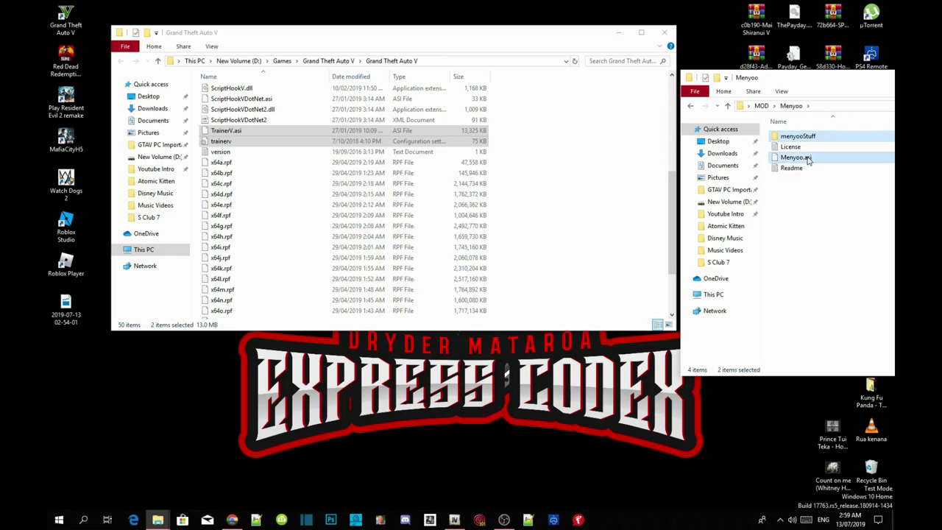
pyautogui.moveTo(808, 159); pyautogui.dragTo(567, 237)
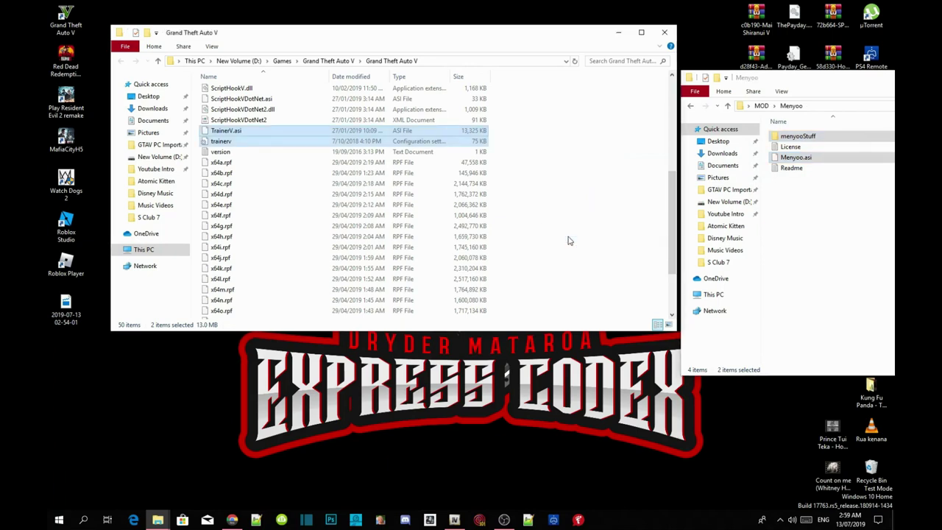
# Step: Copy gtamp-reveal-full-map_v1_1.asi, OpenInteriors.asi and OpenInteriors from MOD's Map Reveal & OpenInteriors folder into the Grand Theft Auto V folder
pyautogui.click(691, 108)
pyautogui.click(694, 108)
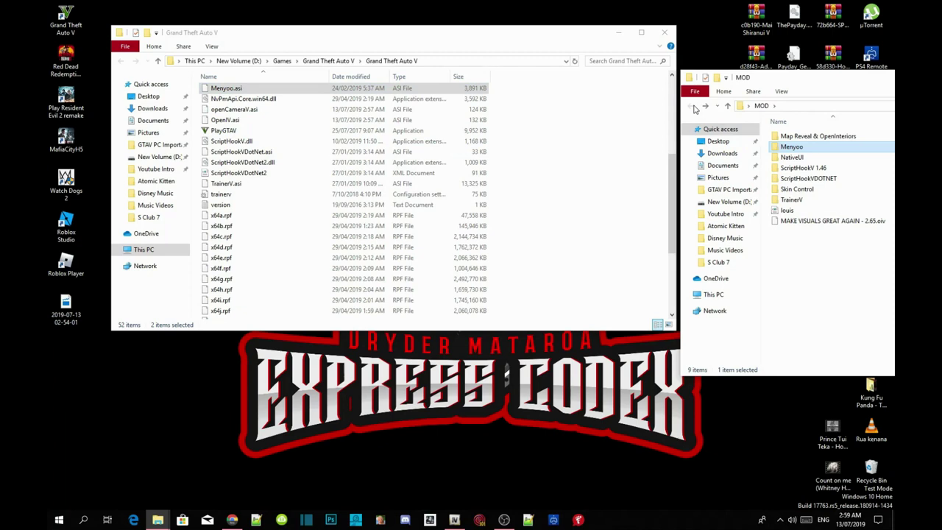
pyautogui.doubleClick(805, 140)
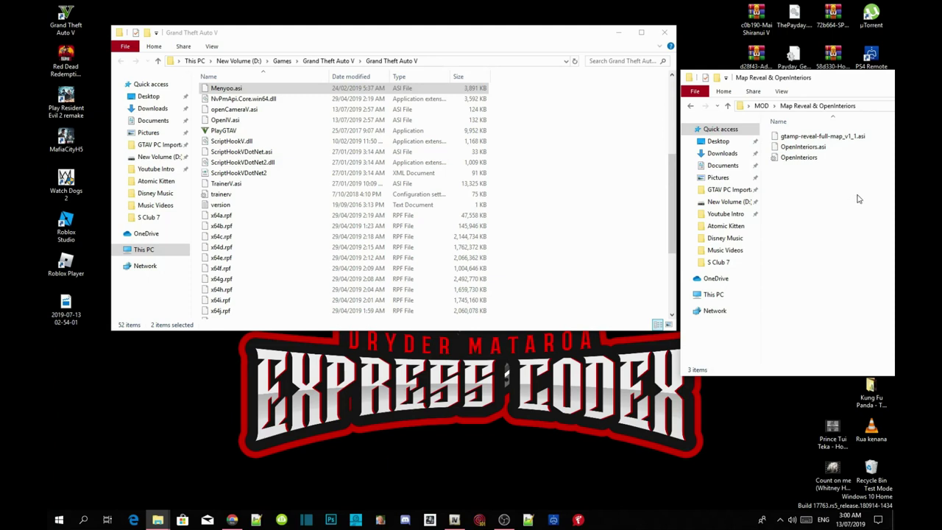
pyautogui.moveTo(857, 197); pyautogui.dragTo(587, 194)
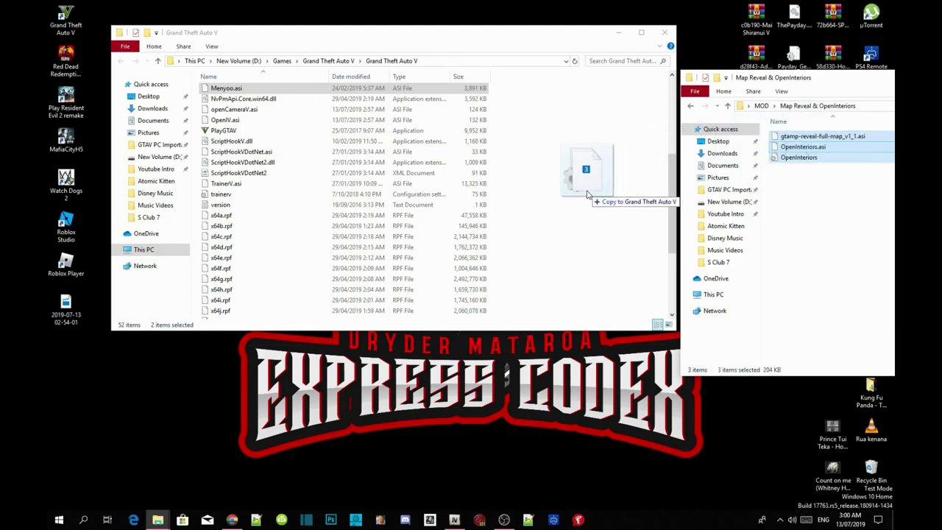
pyautogui.moveTo(588, 193); pyautogui.dragTo(587, 194)
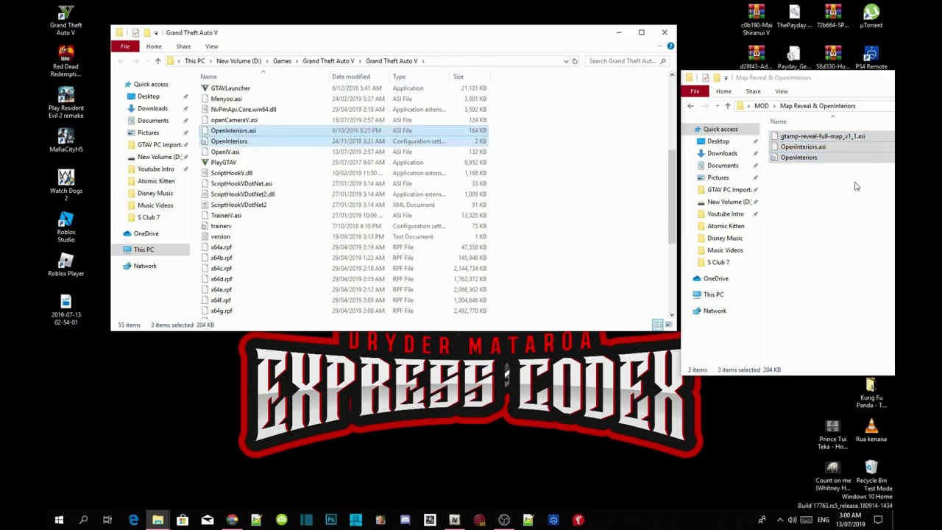
pyautogui.click(695, 107)
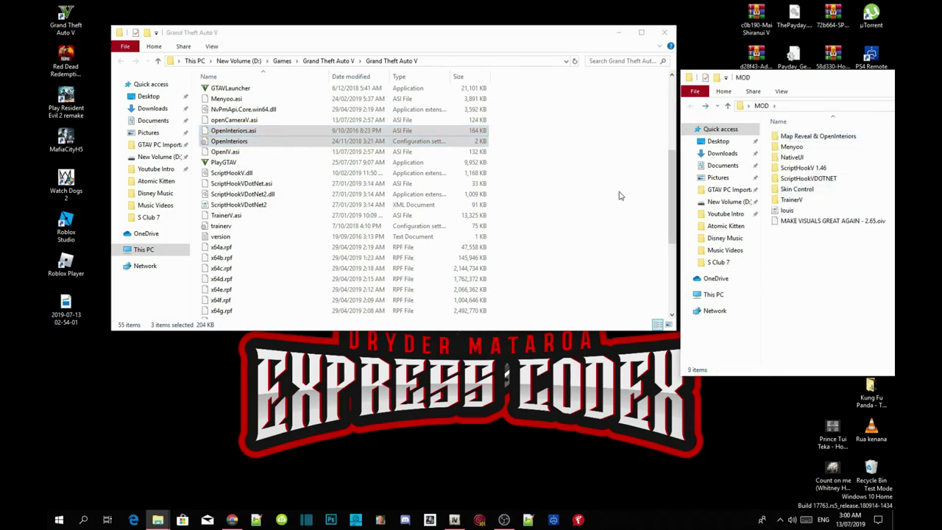
# Step: Refresh the Grand Theft Auto V folder, create a new folder named scripts in it, and open that folder
pyautogui.rightClick(569, 138)
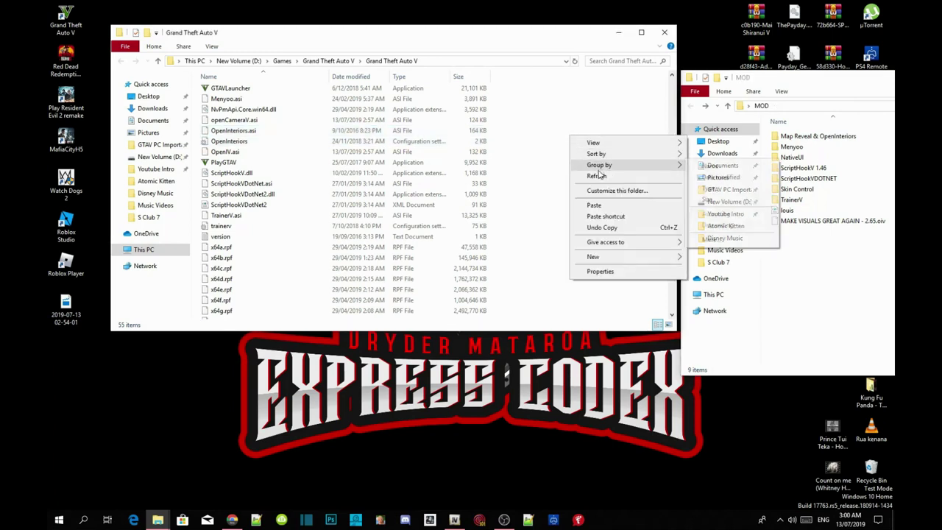
pyautogui.click(598, 175)
pyautogui.rightClick(598, 173)
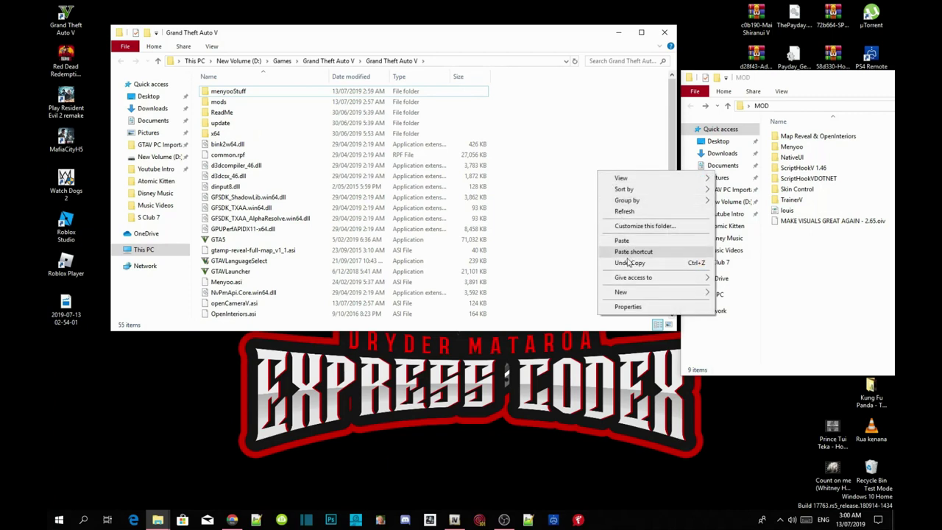
pyautogui.moveTo(702, 296)
pyautogui.click(736, 293)
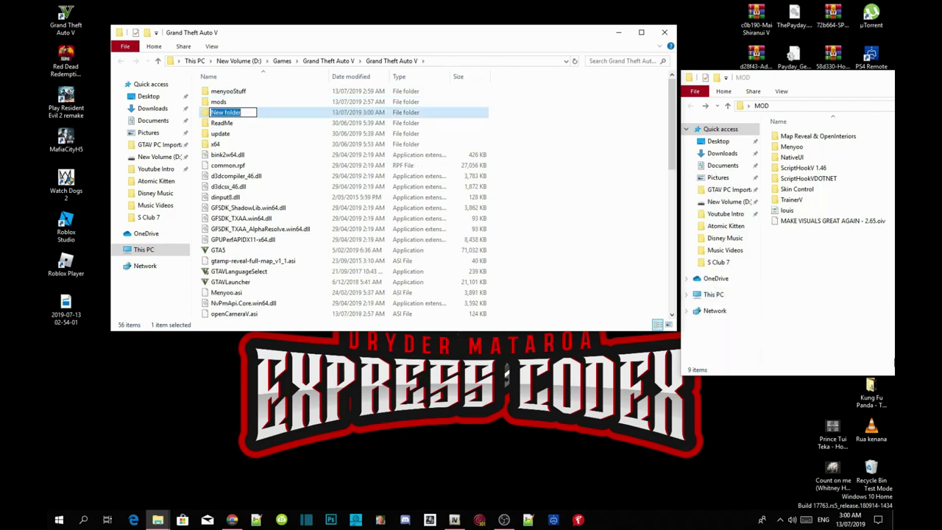
pyautogui.write('scripts')
pyautogui.press('Return')
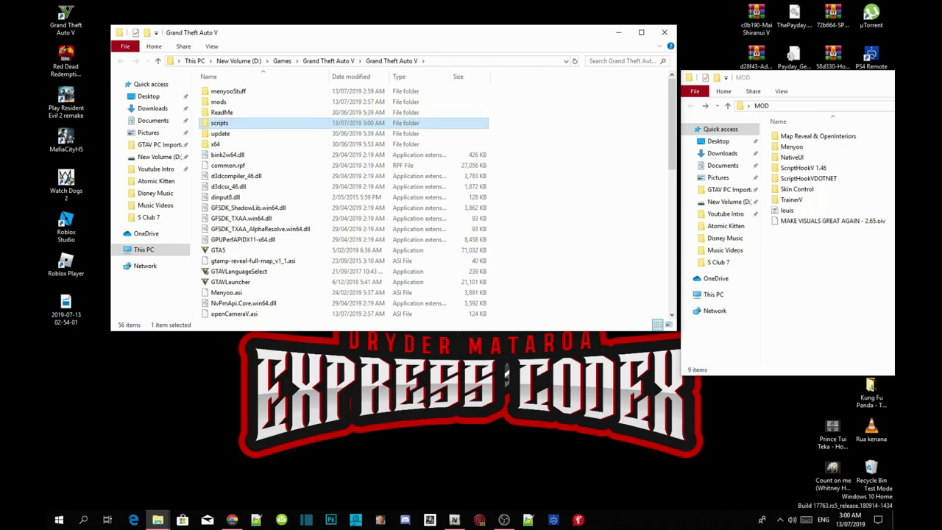
pyautogui.press('Return')
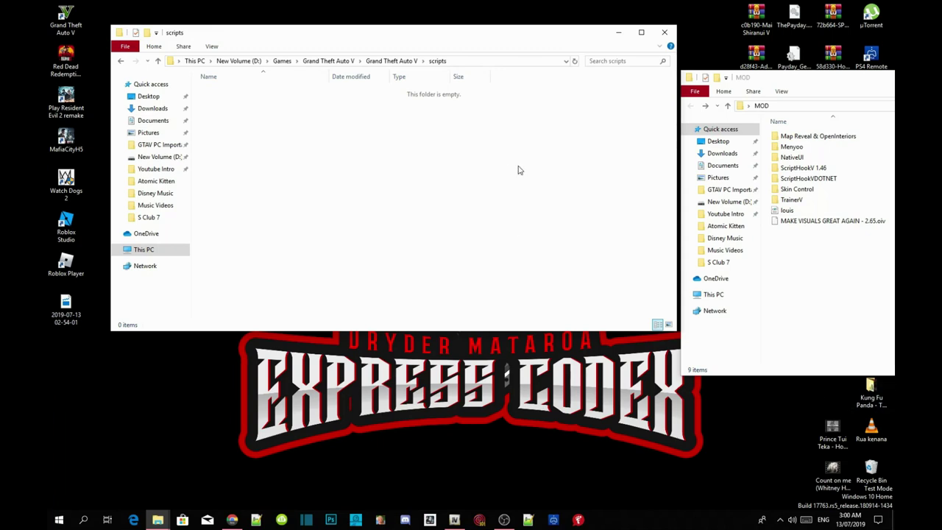
# Step: Close the MOD window and copy NativeUI.dll from the desktop into the scripts folder
pyautogui.doubleClick(795, 84)
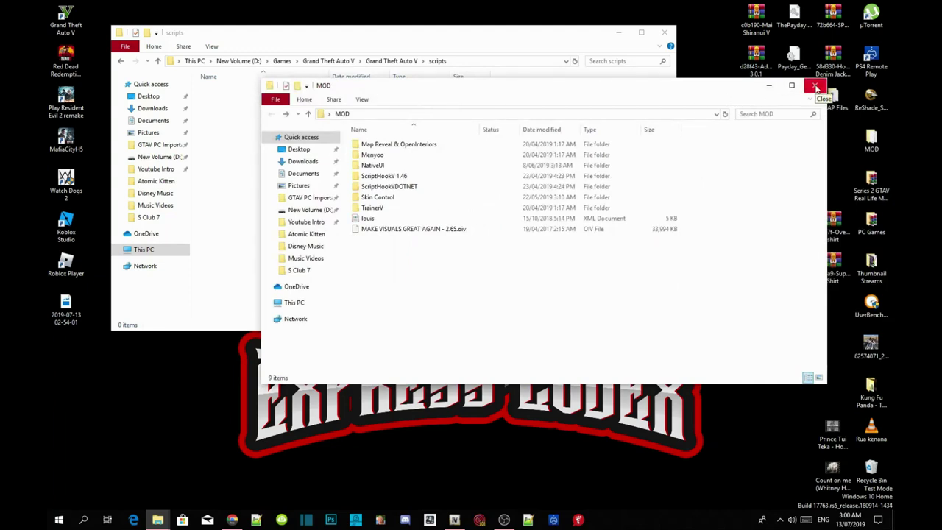
pyautogui.click(816, 86)
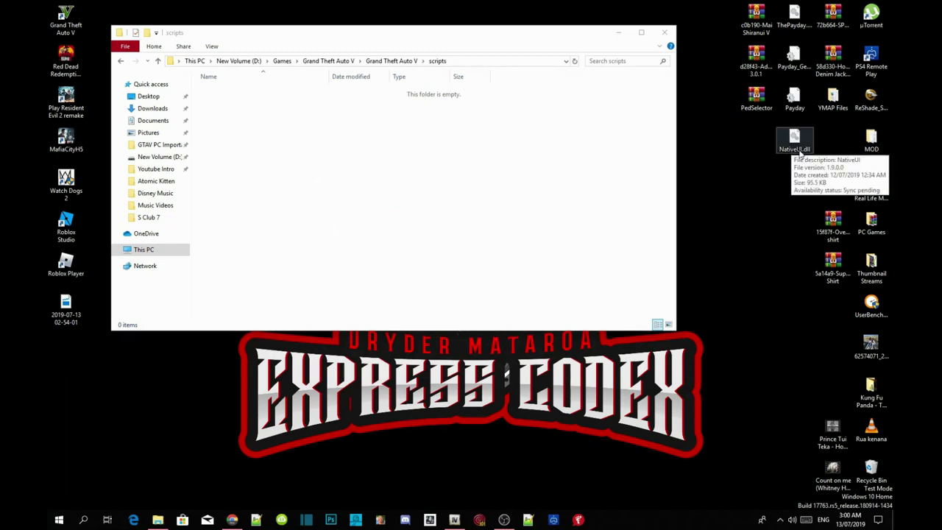
pyautogui.click(794, 145)
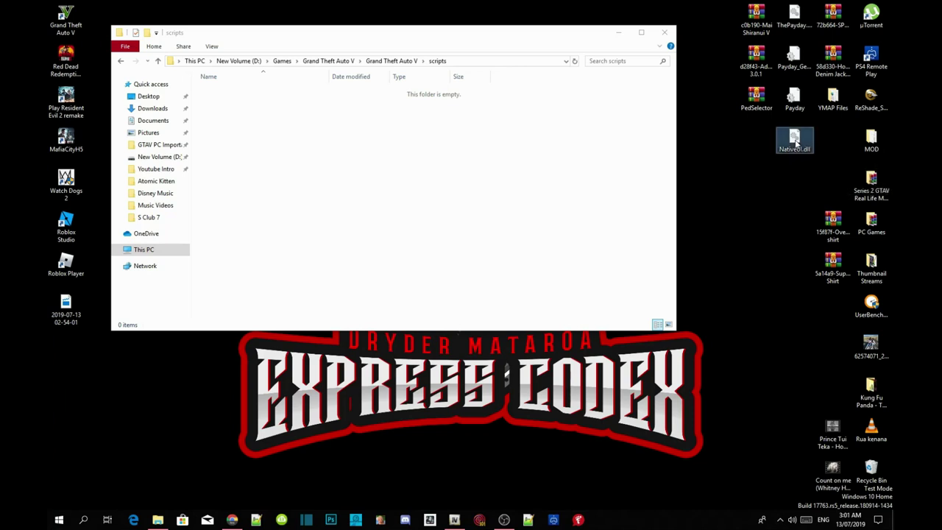
pyautogui.moveTo(795, 142); pyautogui.dragTo(288, 137)
pyautogui.click(337, 150)
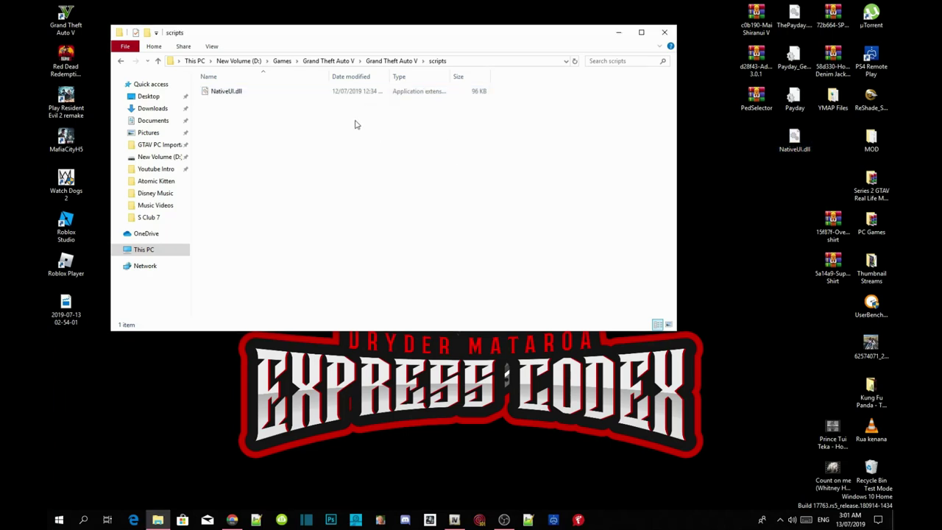
# Step: Return to the Grand Theft Auto V folder and open the AddonPeds 3.0.1 archive beside it, showing its dlcpacks folder
pyautogui.click(406, 62)
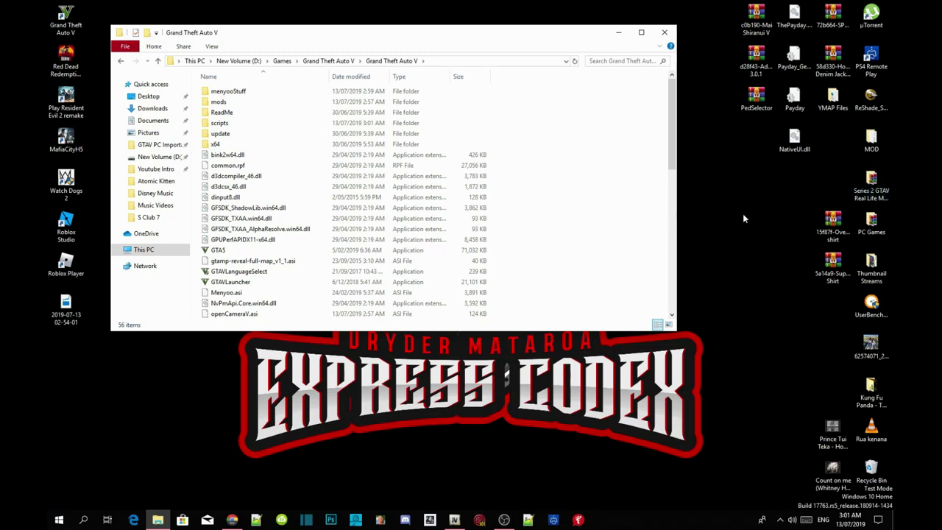
pyautogui.click(758, 65)
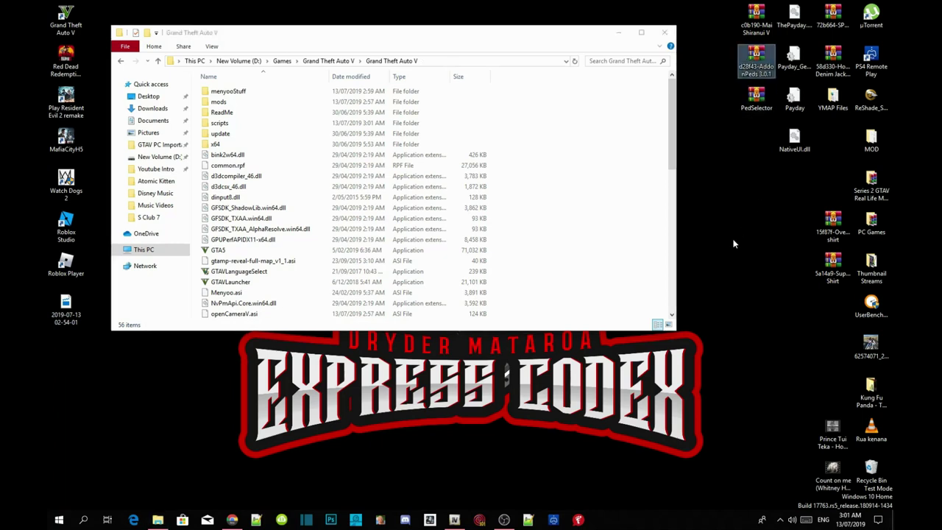
pyautogui.doubleClick(760, 66)
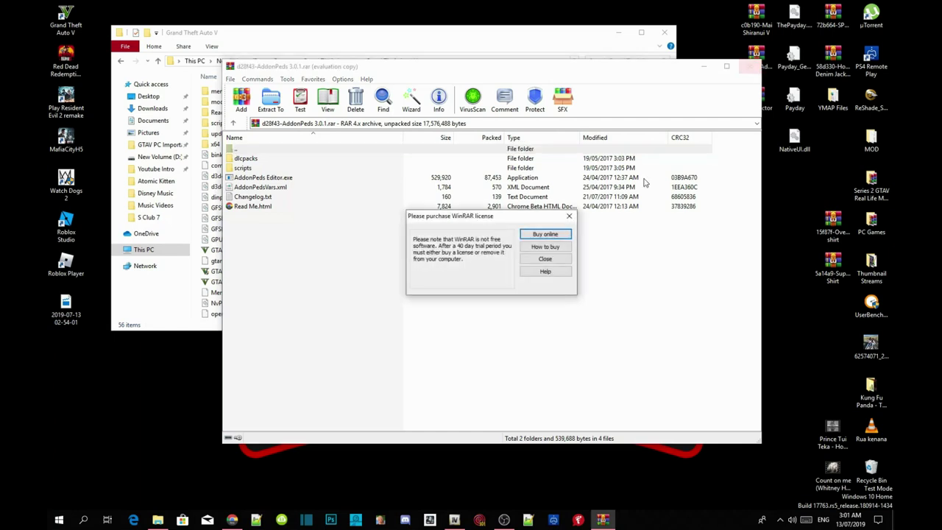
pyautogui.click(572, 214)
pyautogui.moveTo(290, 69); pyautogui.dragTo(786, 87)
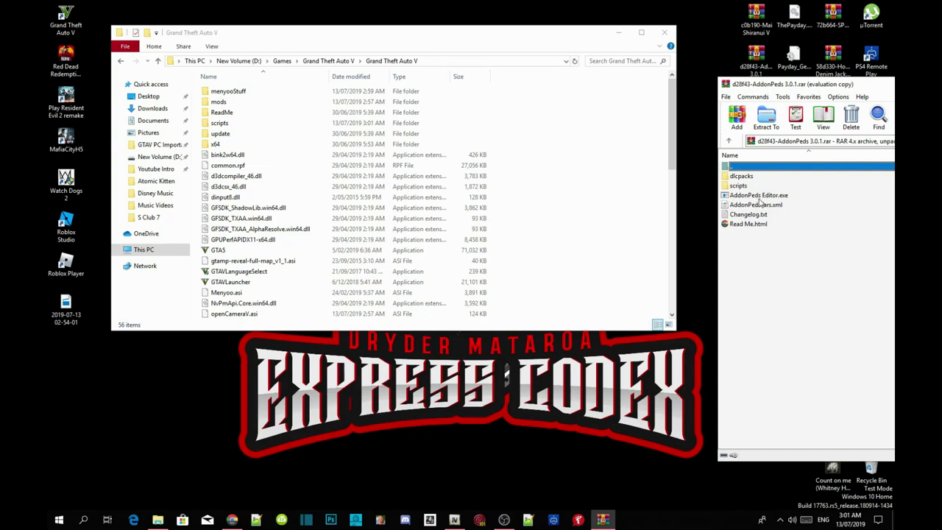
pyautogui.click(761, 262)
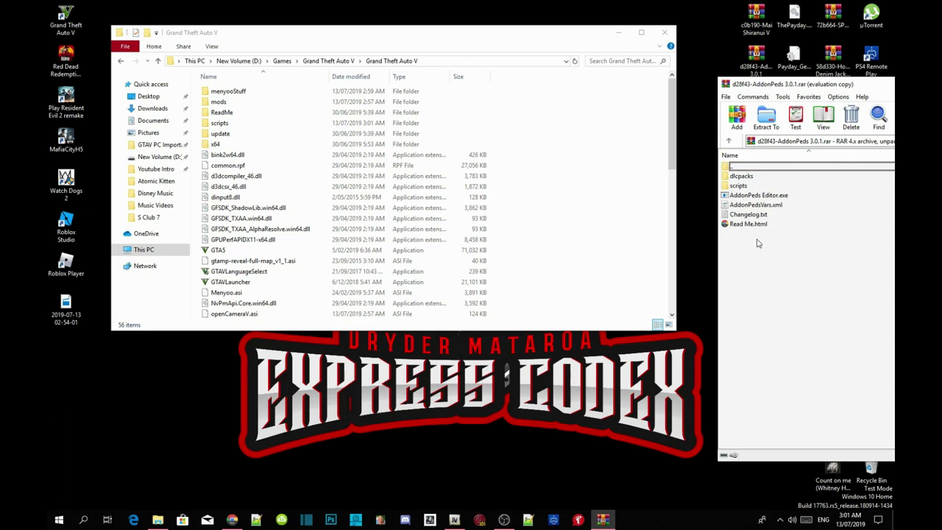
pyautogui.doubleClick(740, 177)
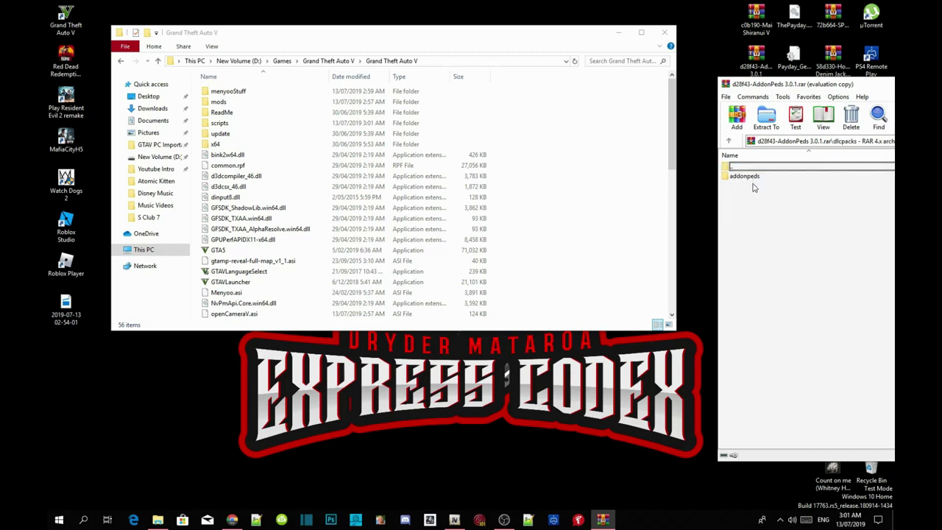
pyautogui.doubleClick(219, 103)
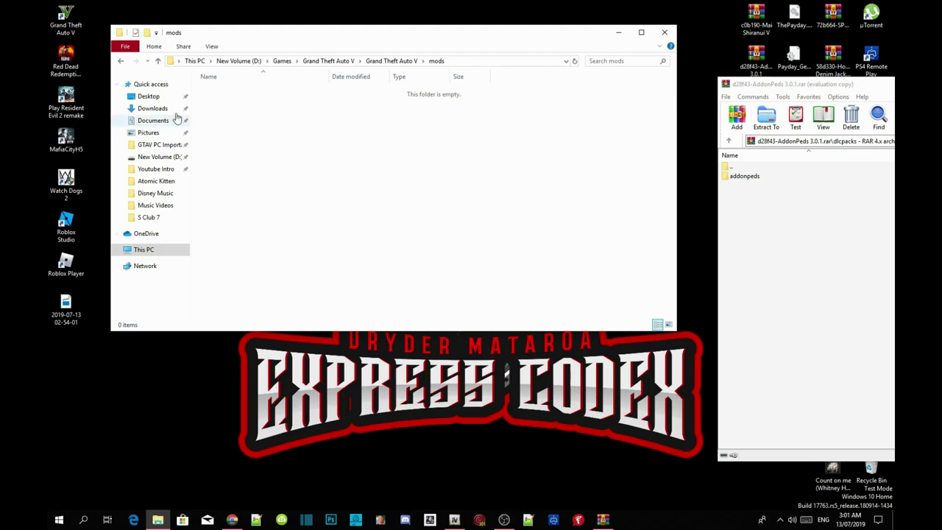
pyautogui.click(123, 62)
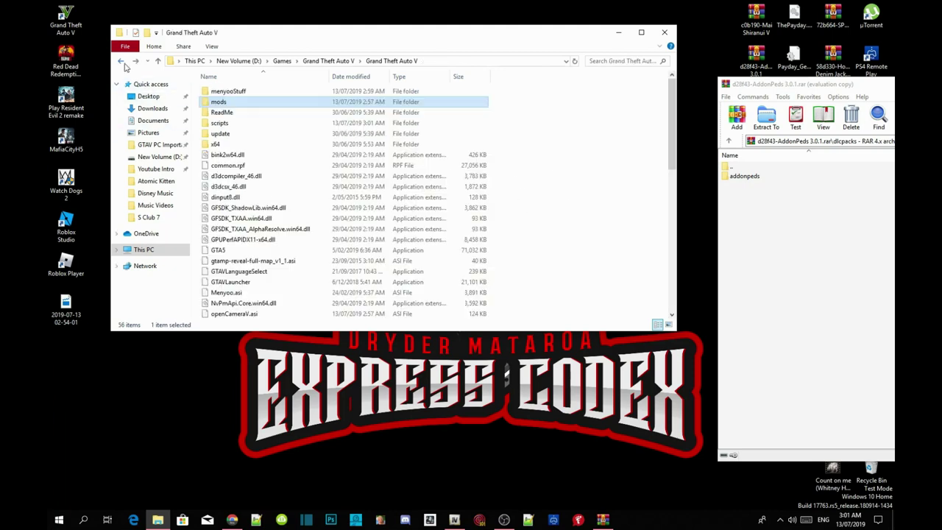
pyautogui.click(600, 205)
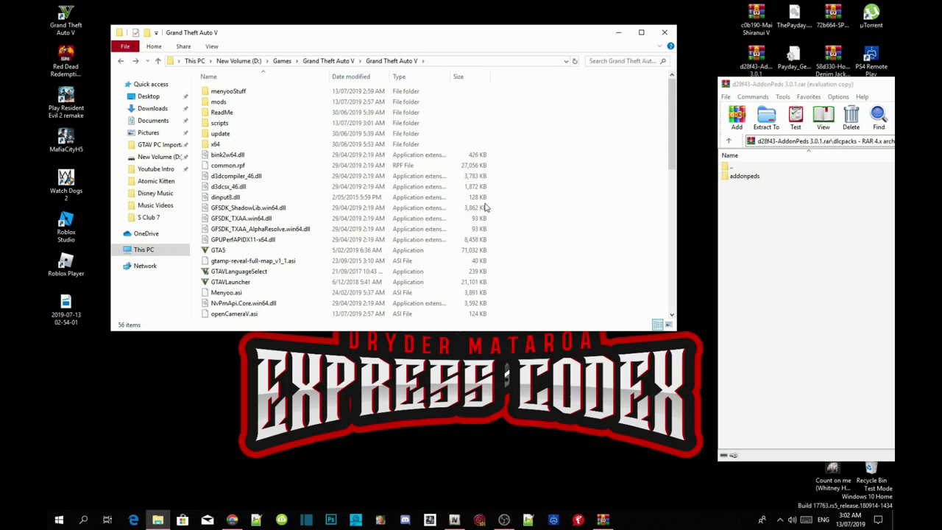
# Step: Copy the update folder from New Volume (D:) into the mods folder inside Grand Theft Auto V
pyautogui.click(157, 158)
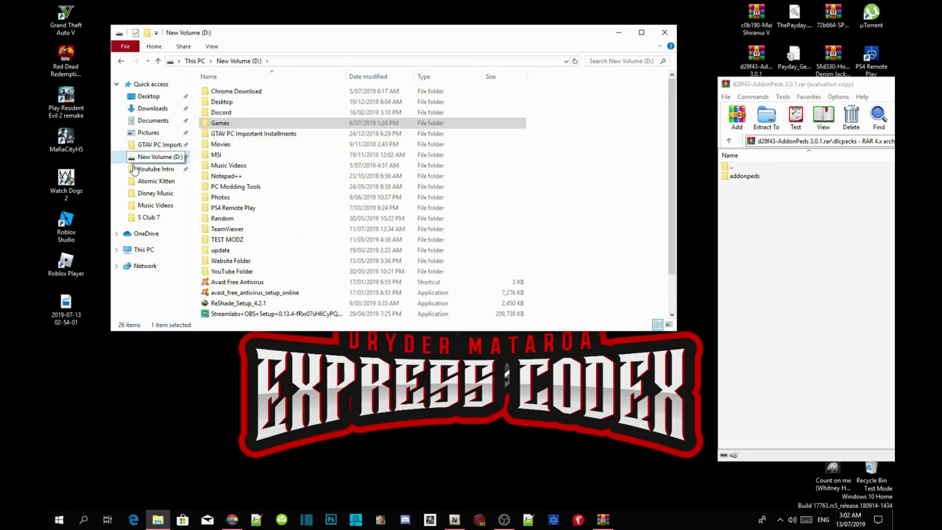
pyautogui.rightClick(225, 254)
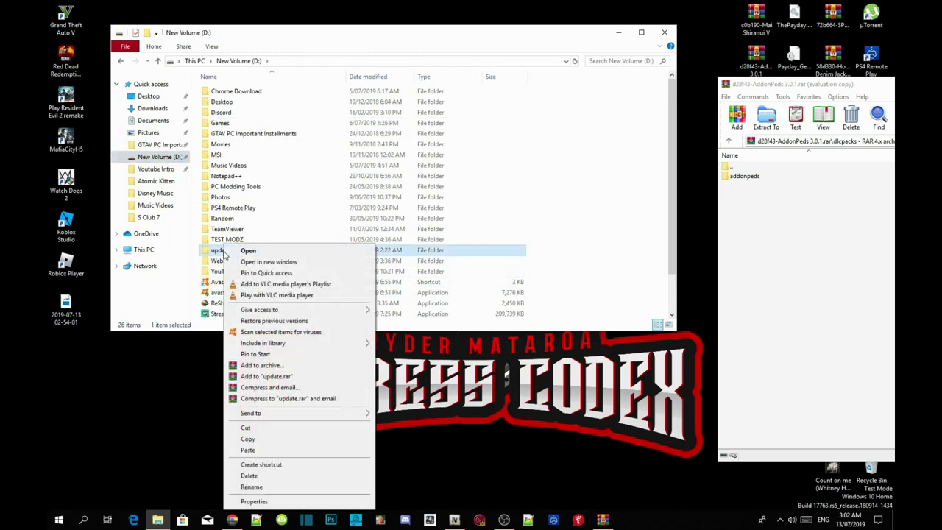
pyautogui.click(249, 440)
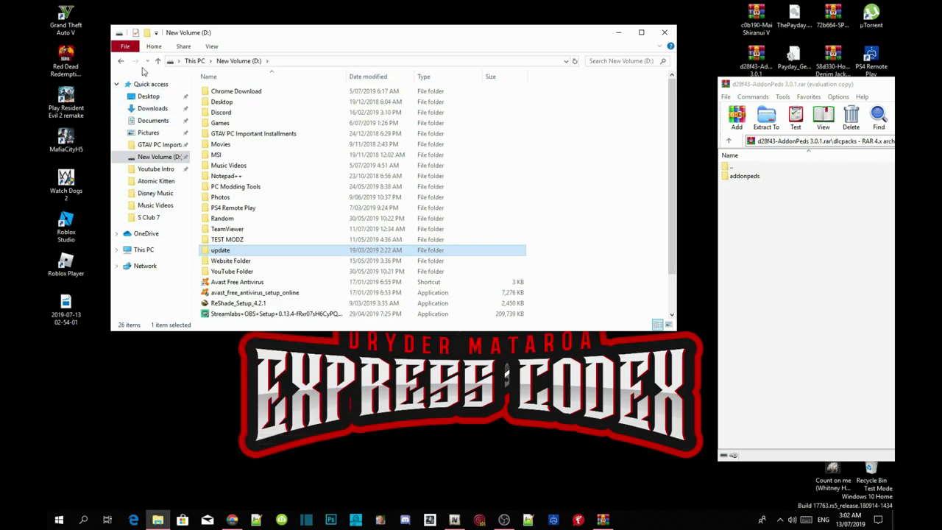
pyautogui.click(122, 62)
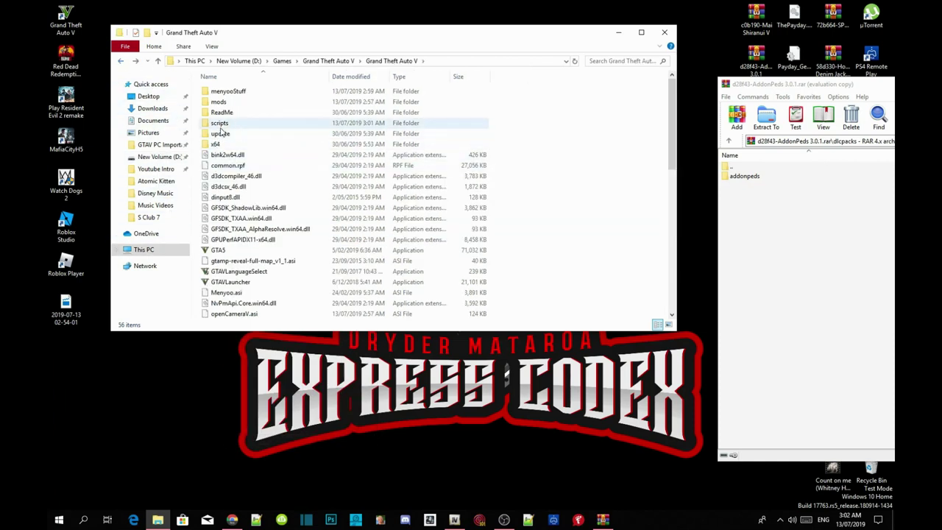
pyautogui.doubleClick(219, 101)
pyautogui.rightClick(261, 114)
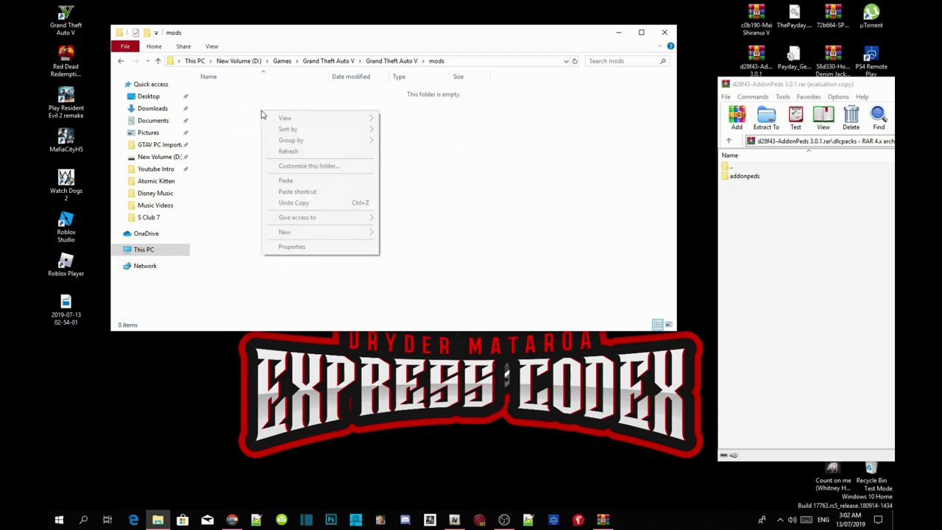
pyautogui.click(285, 180)
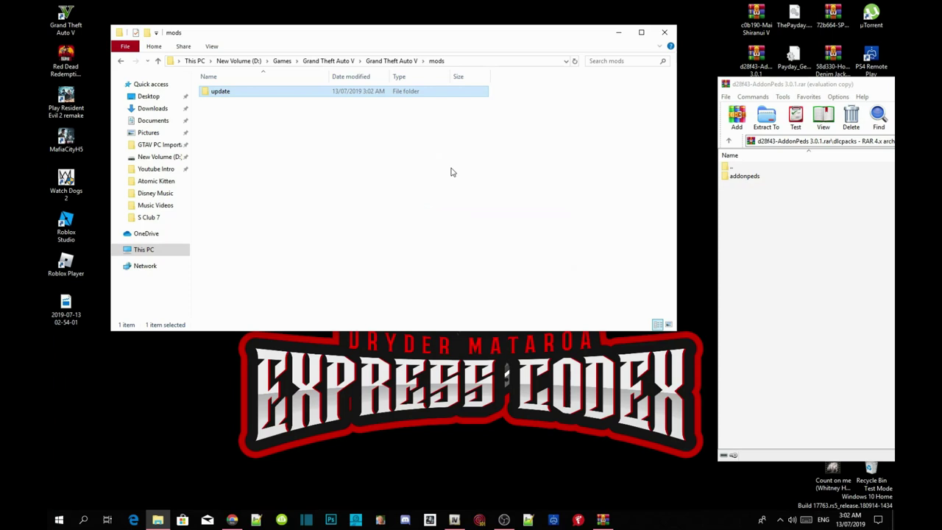
pyautogui.click(354, 176)
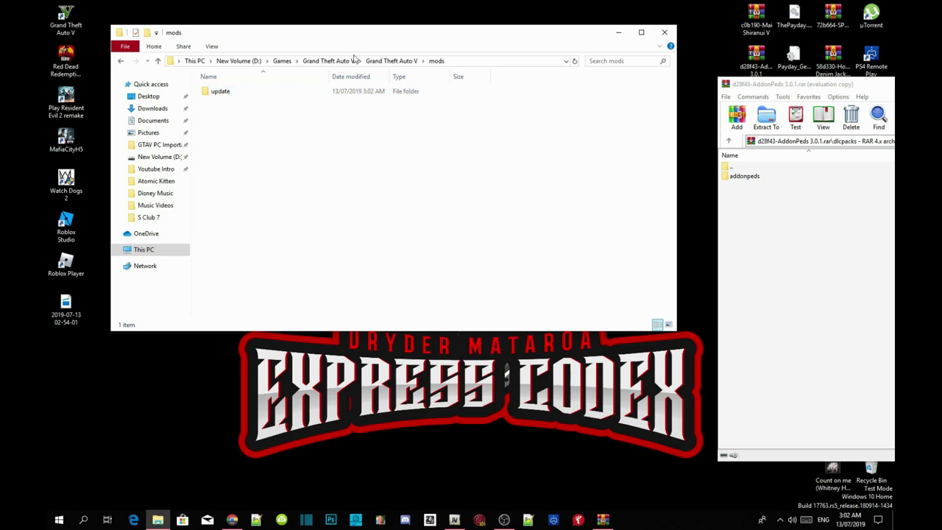
# Step: Extract the addonpeds folder from the AddonPeds archive into mods\update\x64\dlcpacks of Grand Theft Auto V, and open the copied folder
pyautogui.click(393, 61)
pyautogui.click(537, 162)
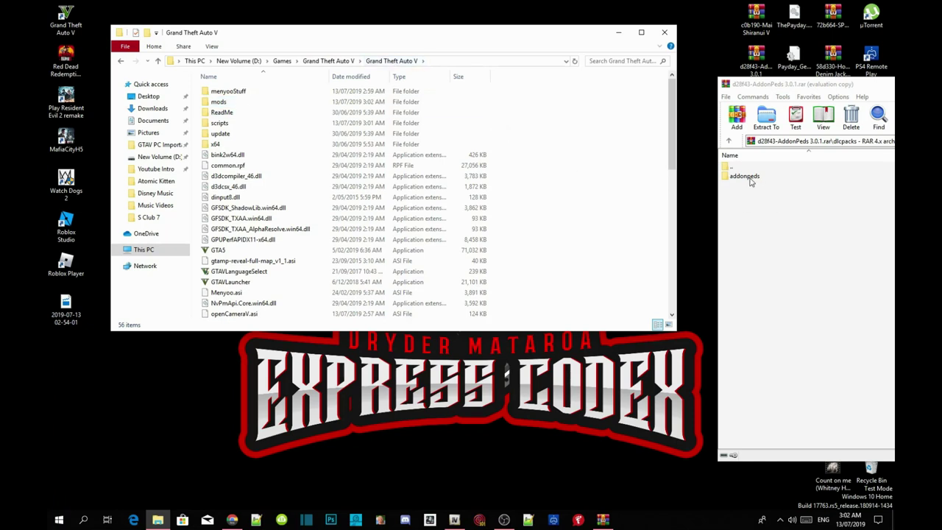
pyautogui.doubleClick(220, 101)
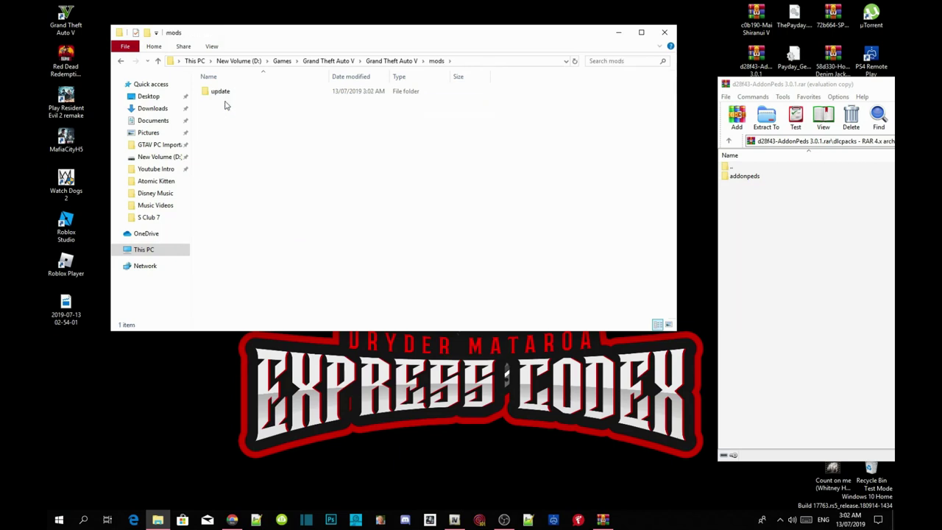
pyautogui.doubleClick(231, 92)
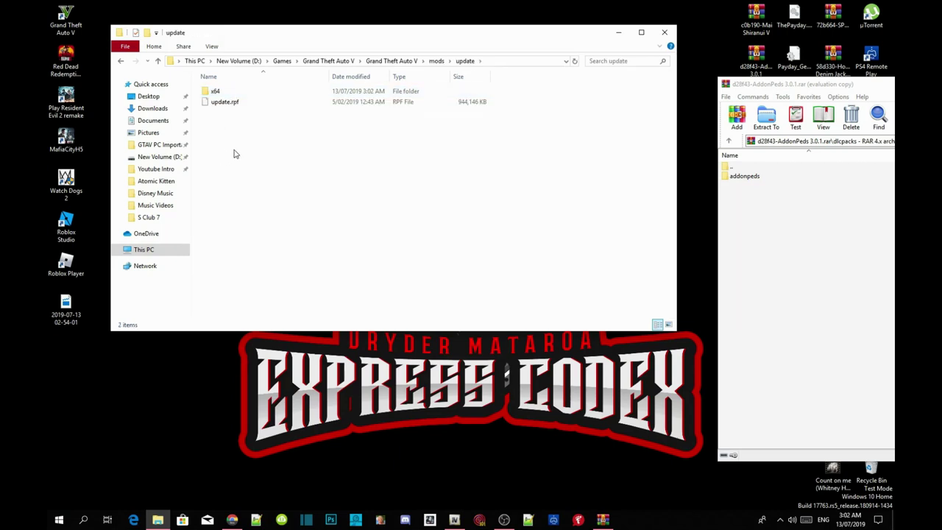
pyautogui.doubleClick(223, 94)
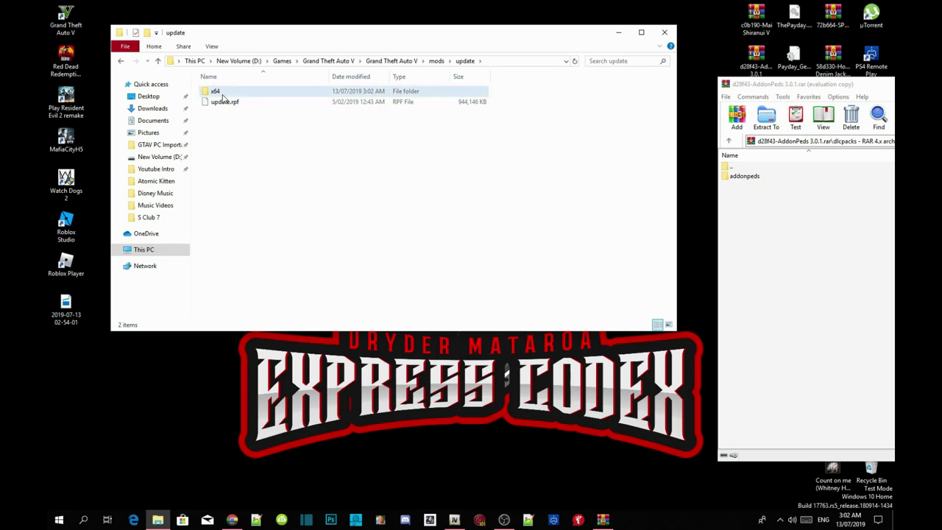
pyautogui.doubleClick(223, 103)
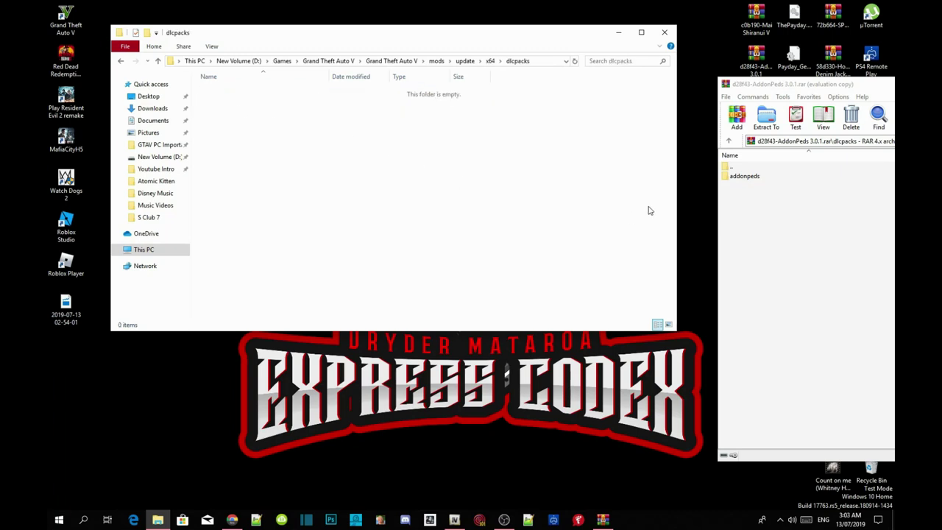
pyautogui.click(796, 214)
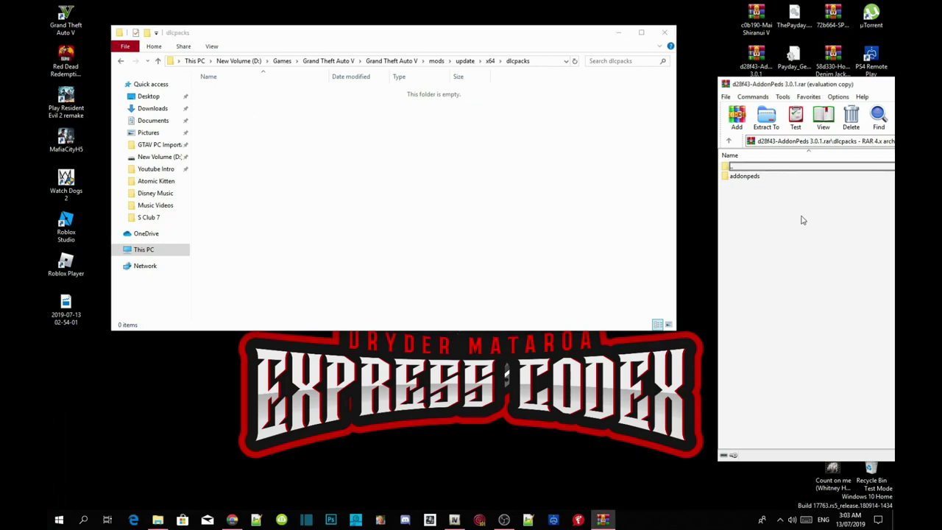
pyautogui.click(749, 178)
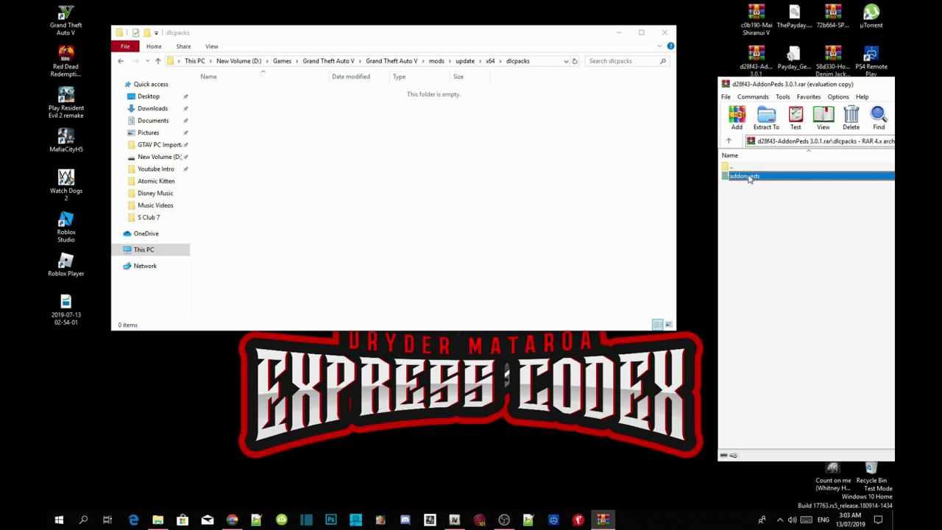
pyautogui.moveTo(749, 178); pyautogui.dragTo(313, 139)
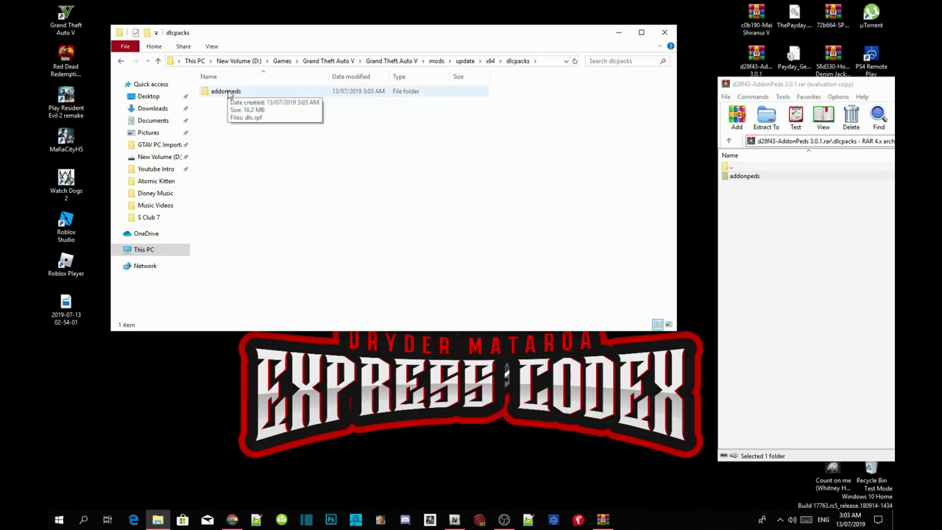
pyautogui.doubleClick(225, 91)
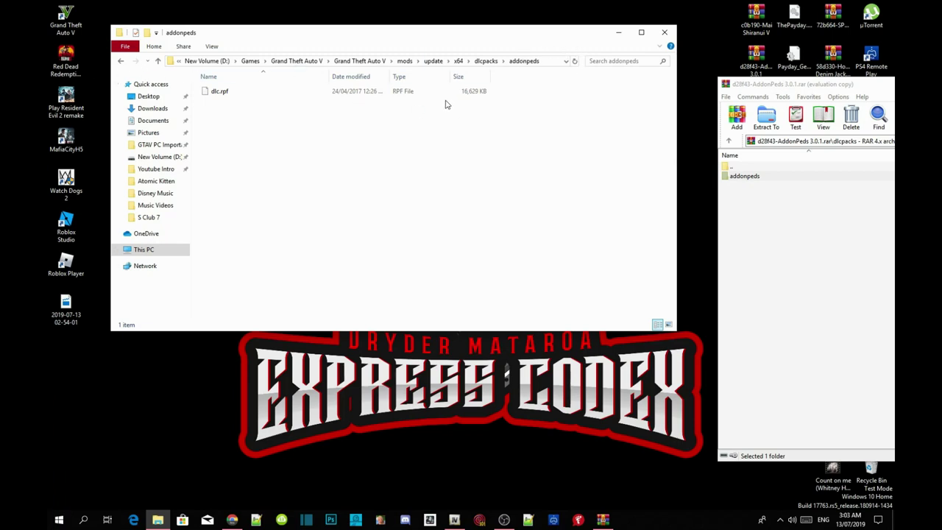
# Step: Return to the Grand Theft Auto V folder and extract AddonPeds Editor.exe and AddonPedsVars.xml from the archive's root into it
pyautogui.click(372, 64)
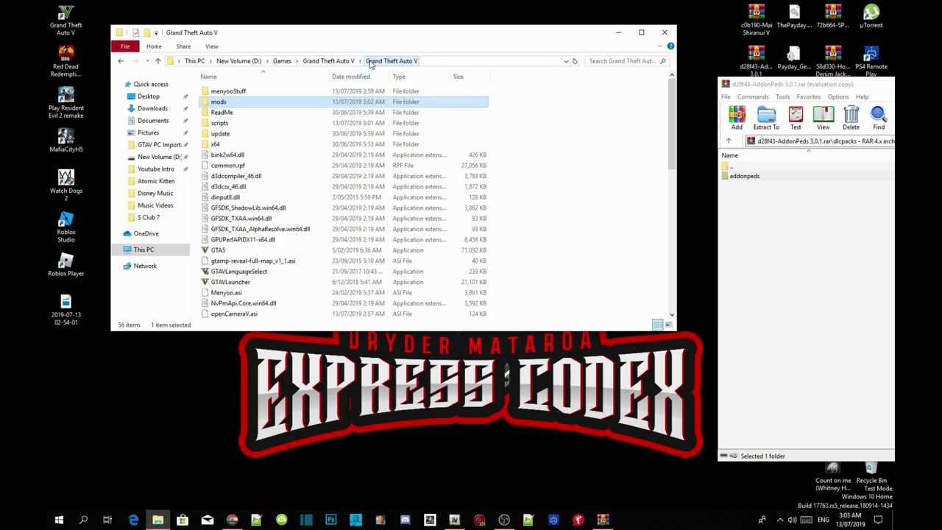
pyautogui.click(768, 258)
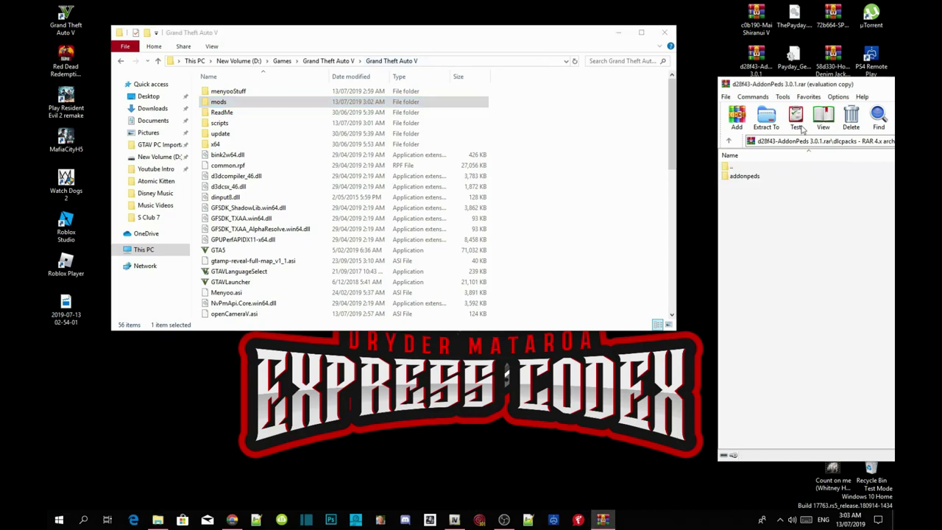
pyautogui.doubleClick(738, 168)
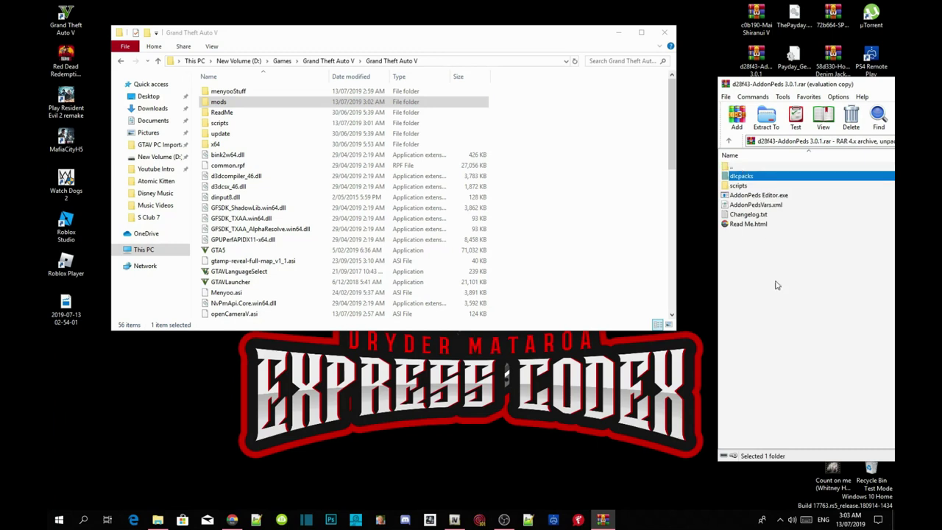
pyautogui.click(780, 309)
pyautogui.click(618, 190)
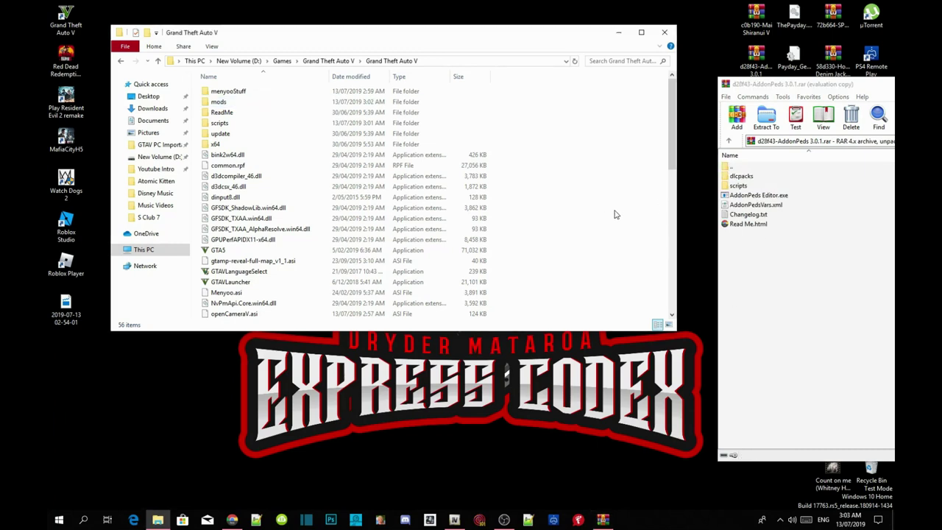
pyautogui.click(772, 195)
pyautogui.keyDown('ctrl'); pyautogui.click(771, 208); pyautogui.keyUp('ctrl')
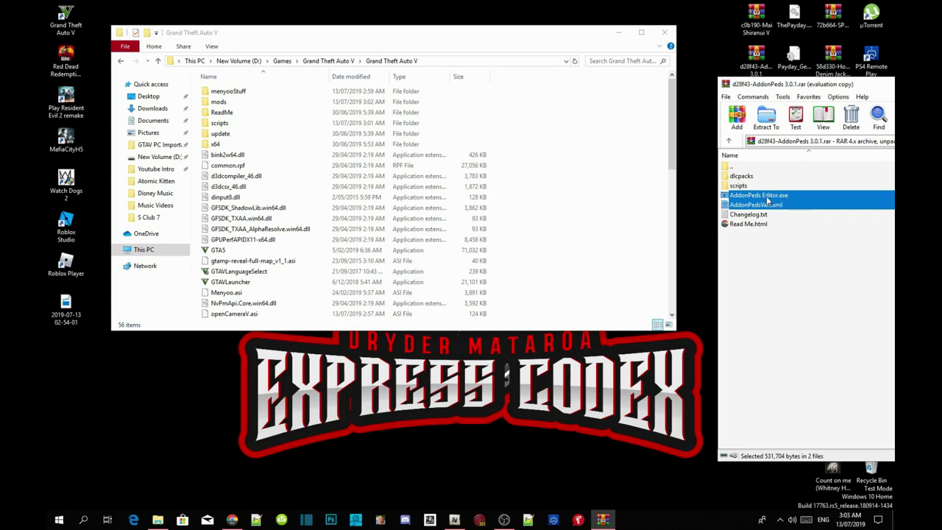
pyautogui.moveTo(771, 204); pyautogui.dragTo(604, 187)
pyautogui.click(604, 187)
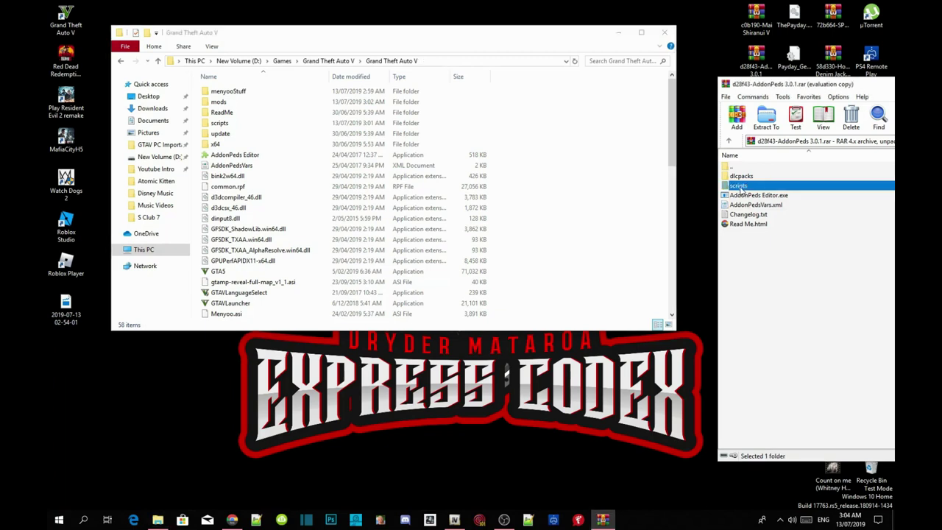
pyautogui.doubleClick(738, 187)
pyautogui.doubleClick(752, 170)
pyautogui.click(777, 279)
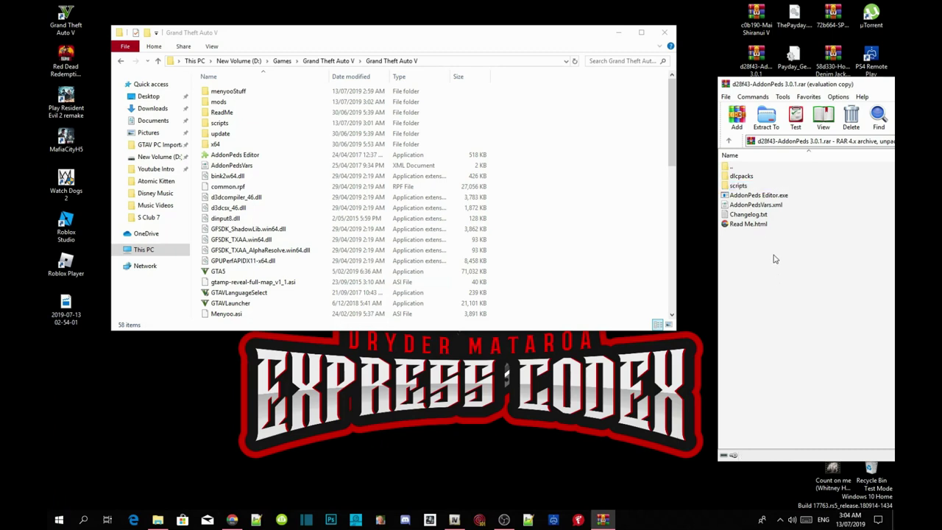
# Step: Open Read Me.html from the archive, copy the line <Item>dlcpacks:\addonpeds\</Item> from its F.A.Q. section, and close the page
pyautogui.doubleClick(752, 224)
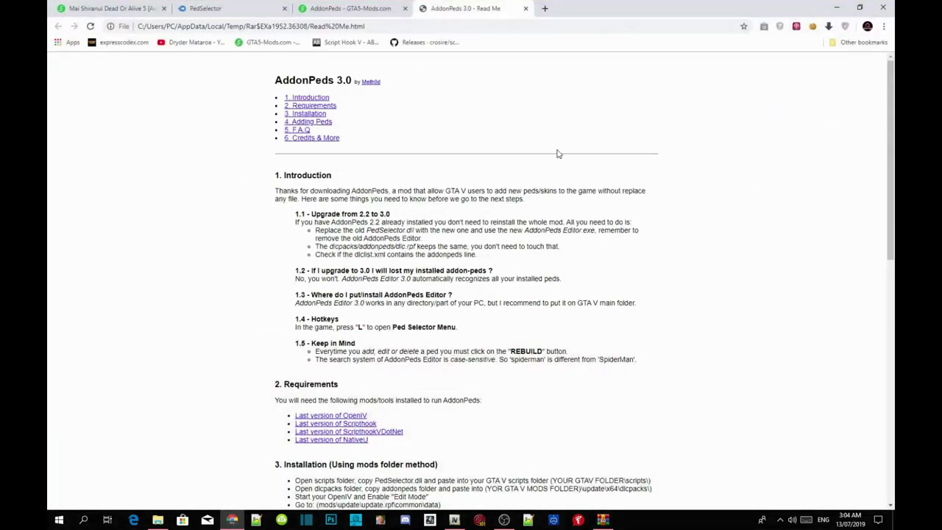
pyautogui.scroll(-3, 373, 135)
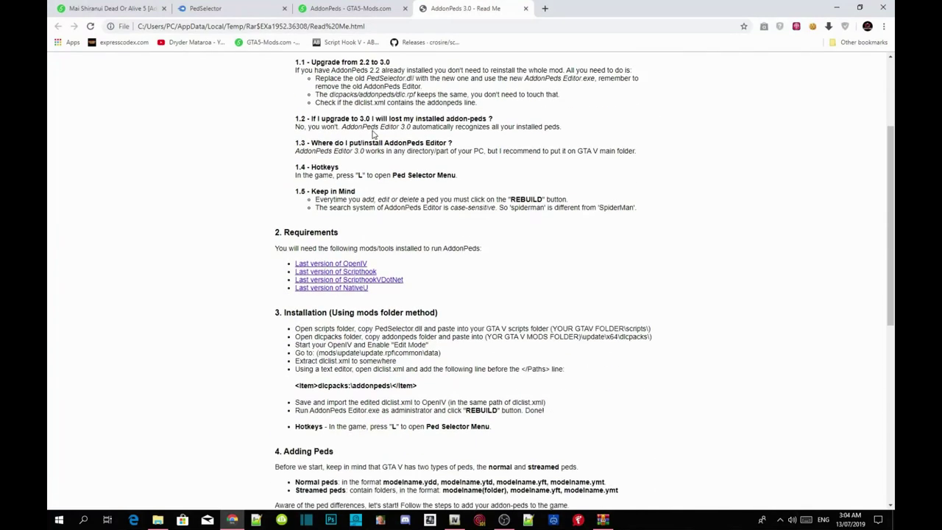
pyautogui.scroll(-2, 373, 135)
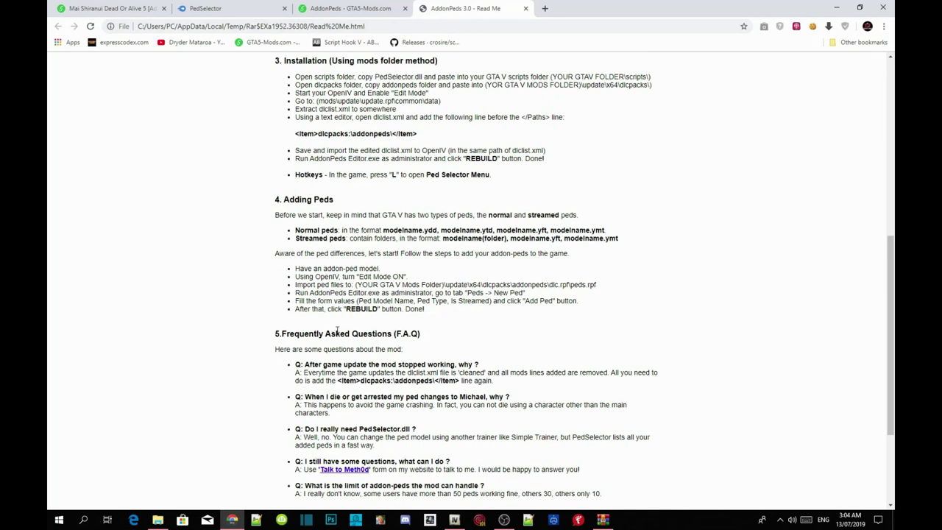
pyautogui.scroll(1, 362, 229)
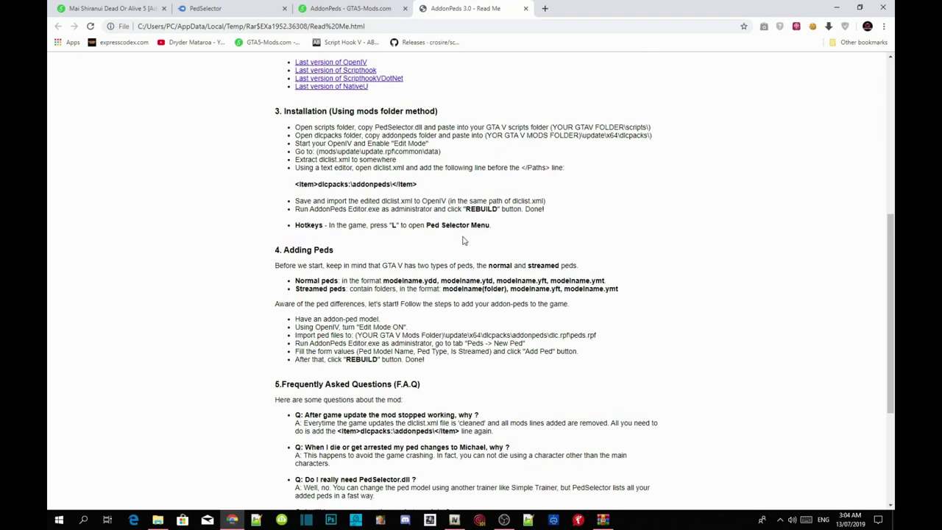
pyautogui.scroll(-4, 463, 239)
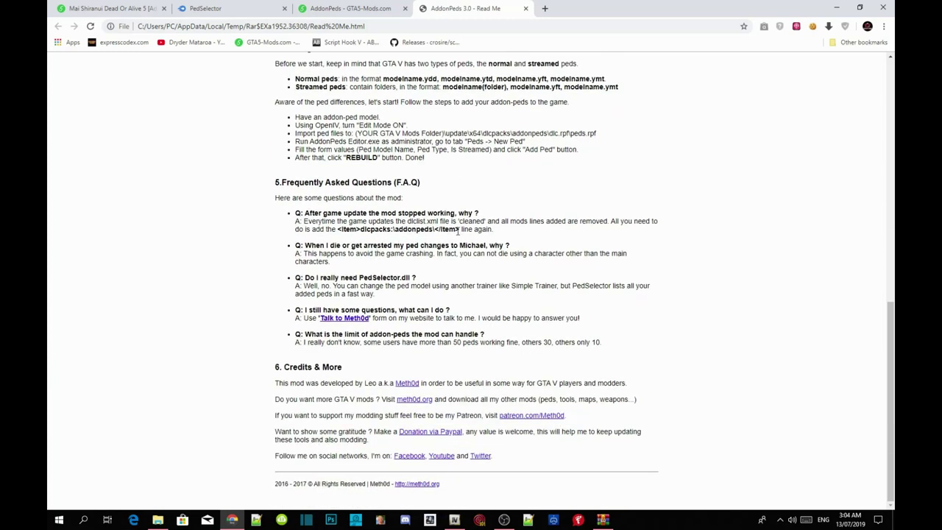
pyautogui.moveTo(459, 230); pyautogui.dragTo(343, 229)
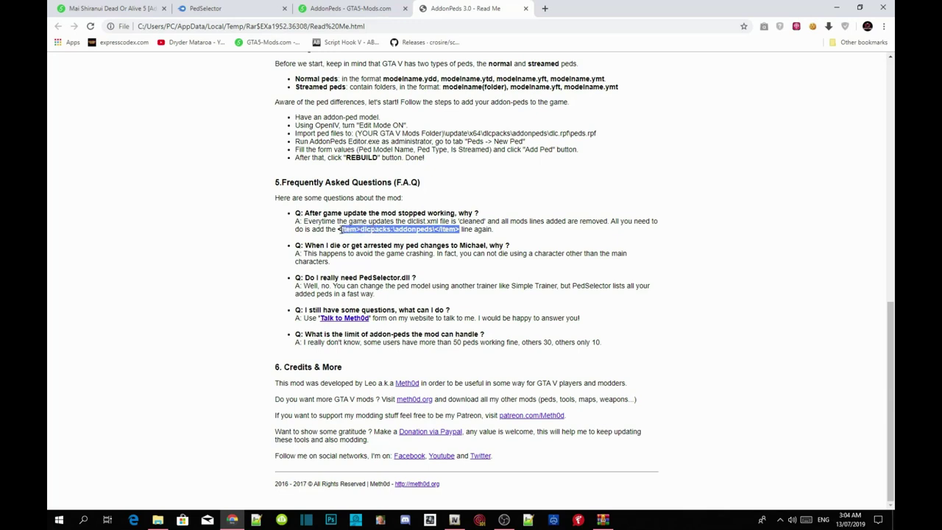
pyautogui.rightClick(385, 229)
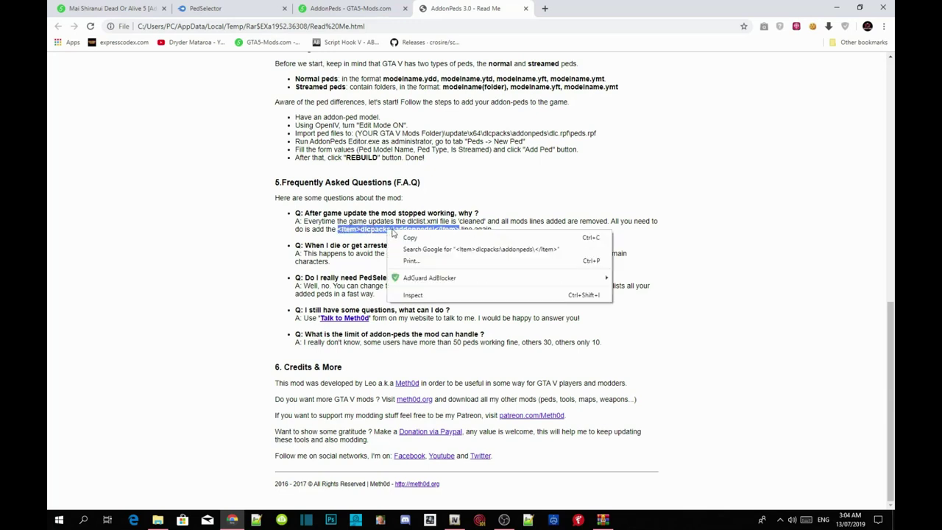
pyautogui.click(442, 236)
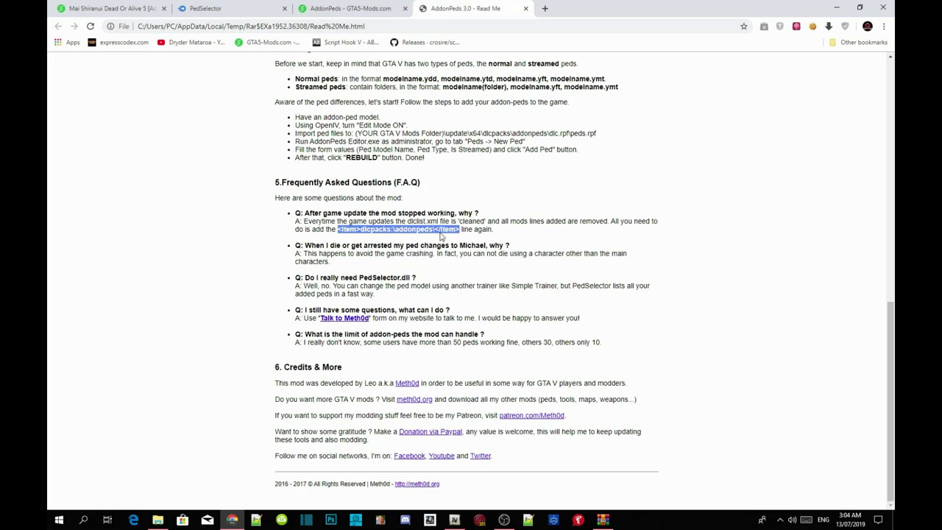
pyautogui.click(525, 8)
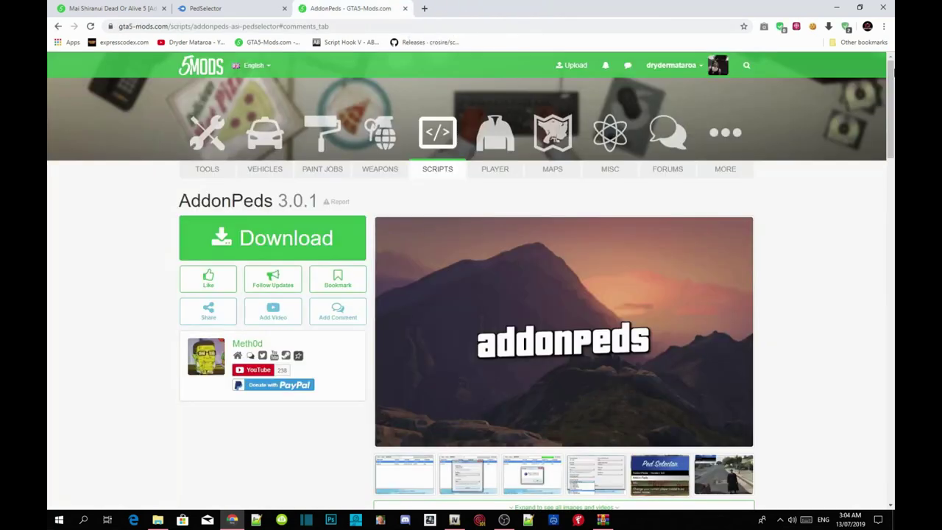
# Step: Minimize the browser and close the AddonPeds archive, leaving the Grand Theft Auto V folder open
pyautogui.click(837, 7)
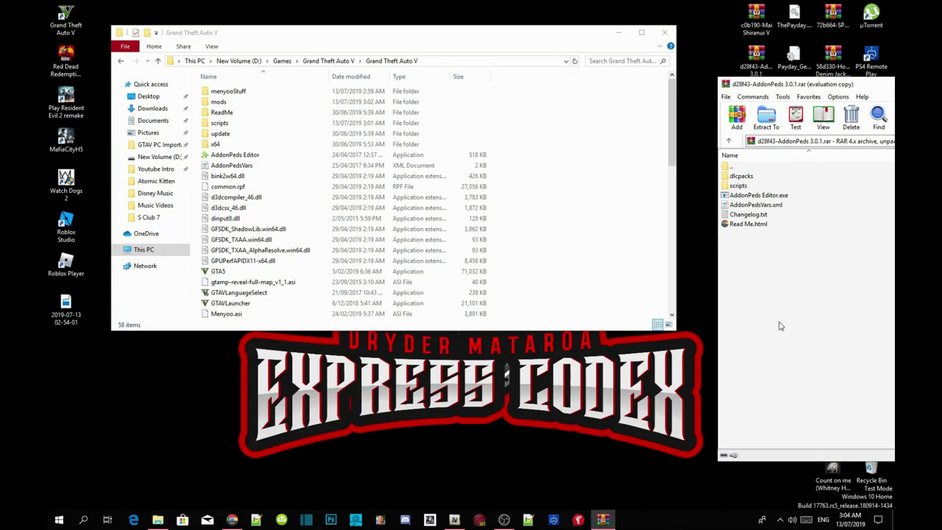
pyautogui.moveTo(779, 86); pyautogui.dragTo(396, 64)
pyautogui.click(751, 71)
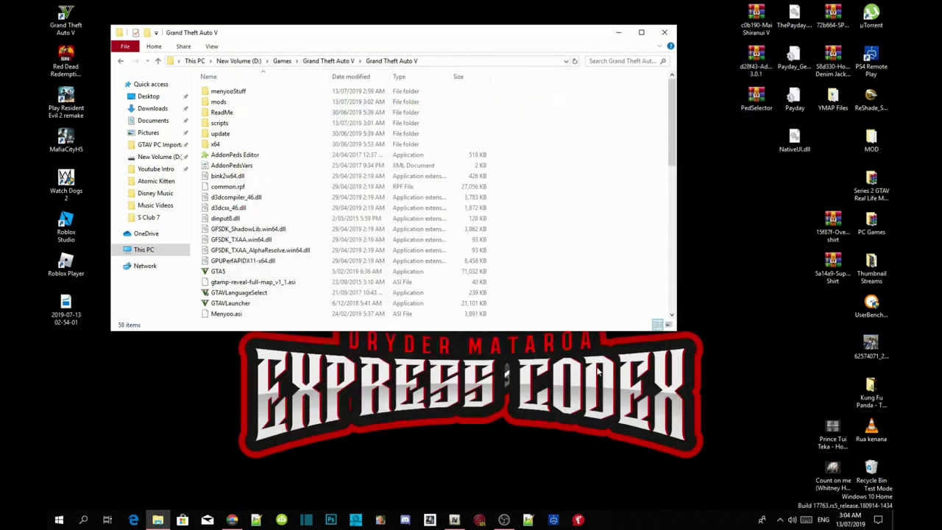
# Step: Switch to OpenIV, open mods\update\update.rpf\common\data, and enable edit mode
pyautogui.click(454, 519)
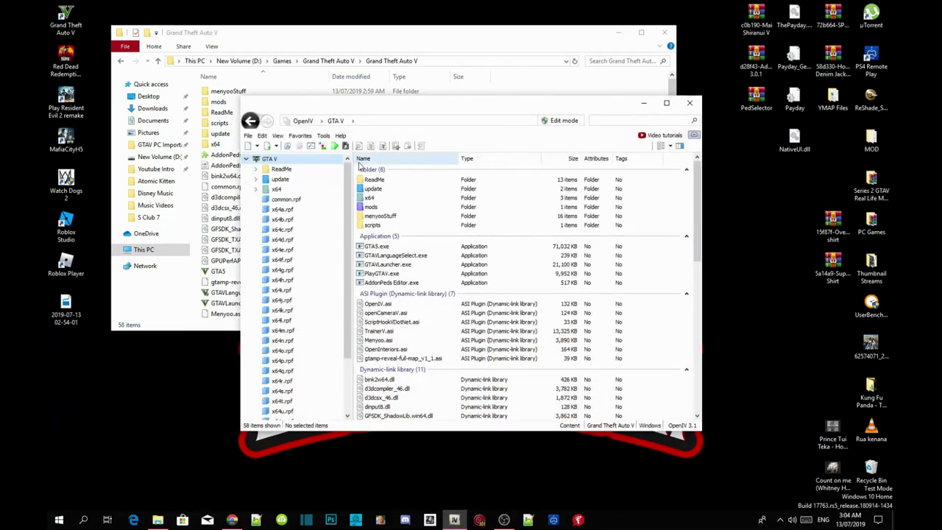
pyautogui.doubleClick(372, 208)
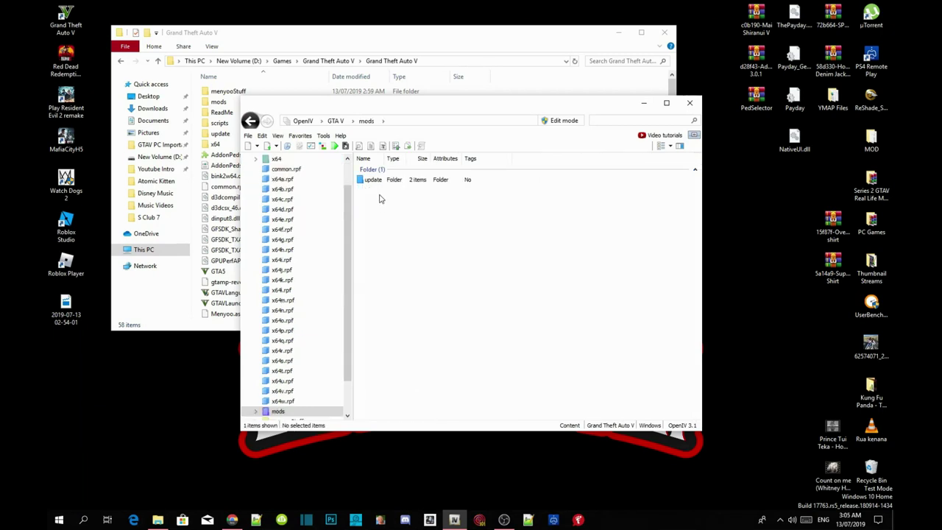
pyautogui.doubleClick(372, 181)
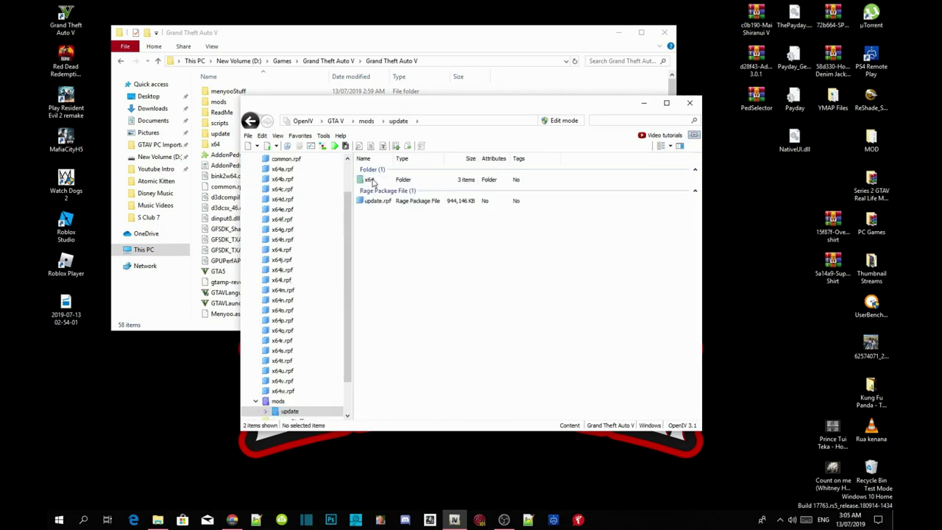
pyautogui.doubleClick(376, 202)
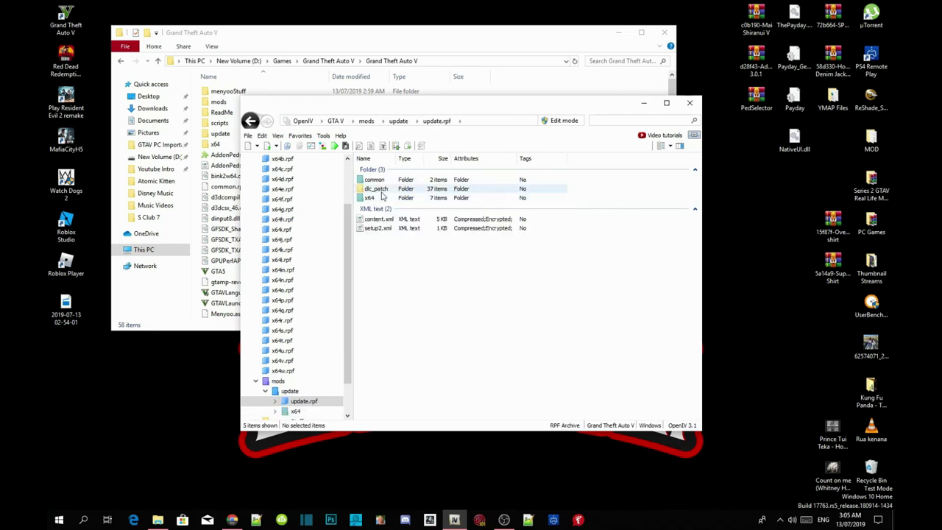
pyautogui.doubleClick(379, 180)
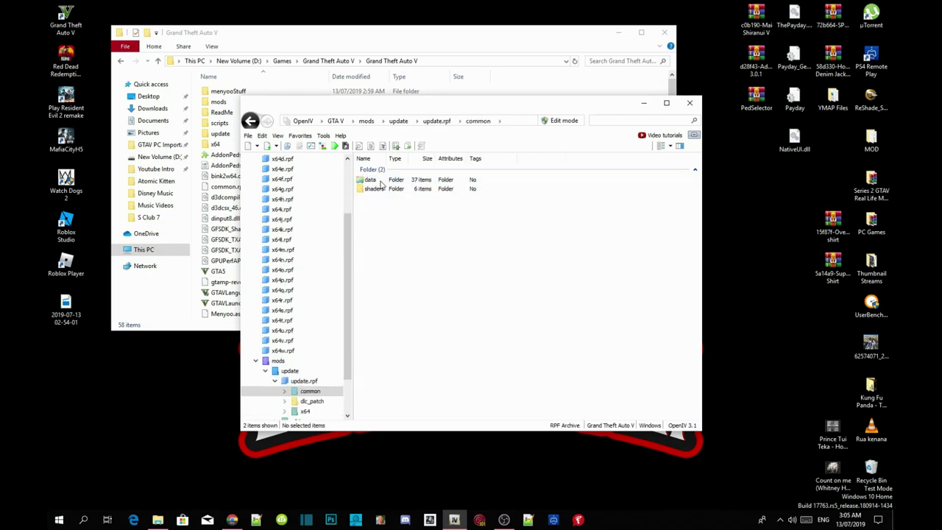
pyautogui.doubleClick(373, 181)
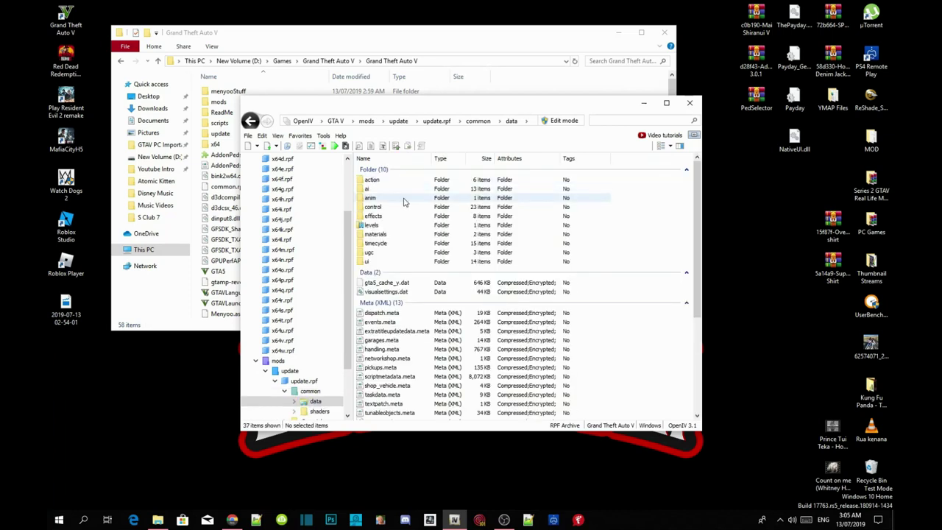
pyautogui.scroll(-5, 403, 202)
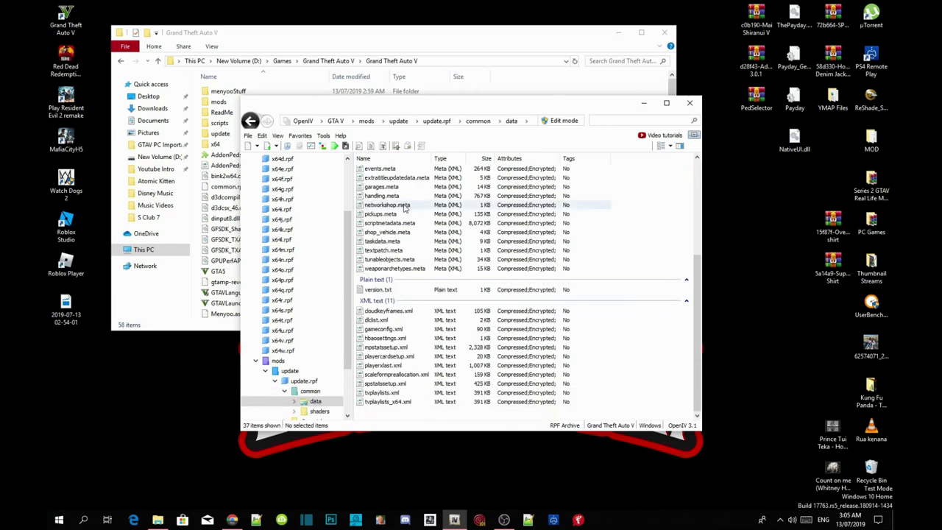
pyautogui.click(564, 121)
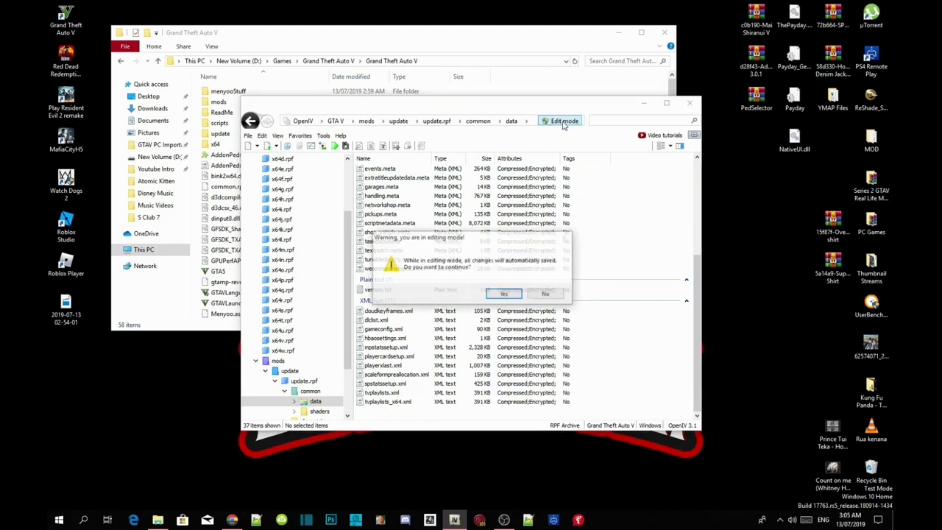
pyautogui.click(504, 294)
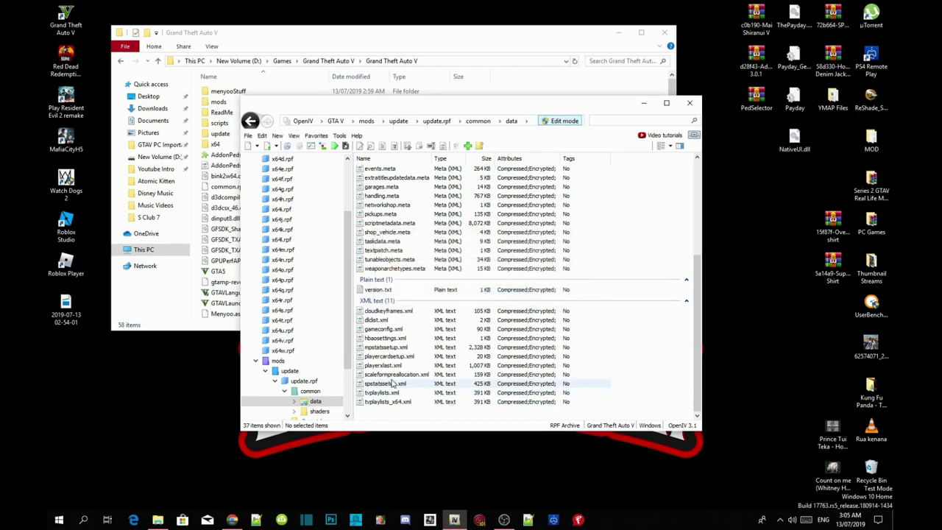
# Step: Edit dlclist.xml, add the line <Item>dlcpacks:\addonpeds\</Item> below the mpchristmas2018 entry, and save the file
pyautogui.rightClick(377, 321)
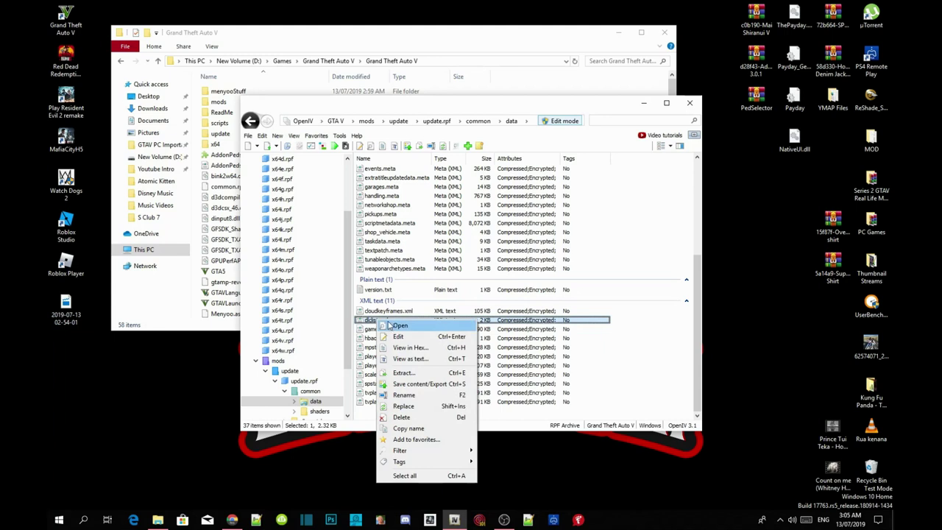
pyautogui.click(397, 336)
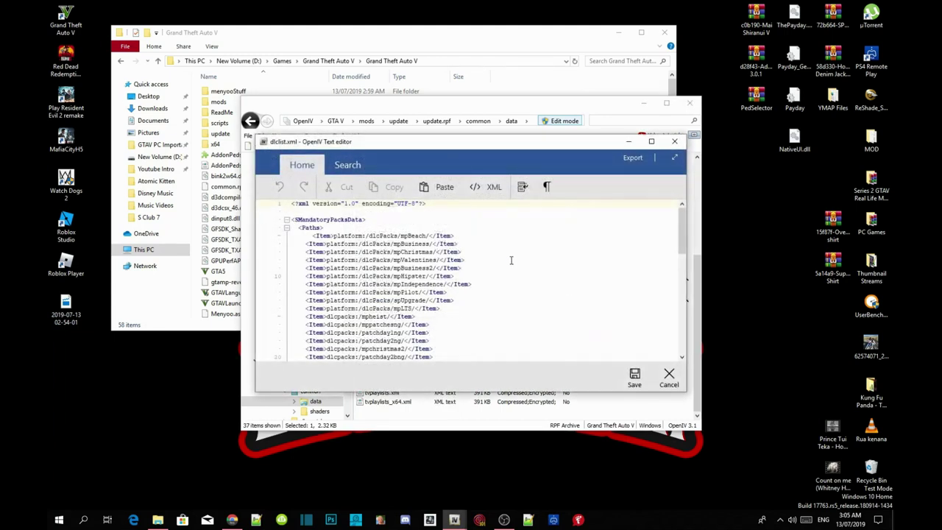
pyautogui.scroll(-5, 507, 265)
pyautogui.scroll(-9, 507, 265)
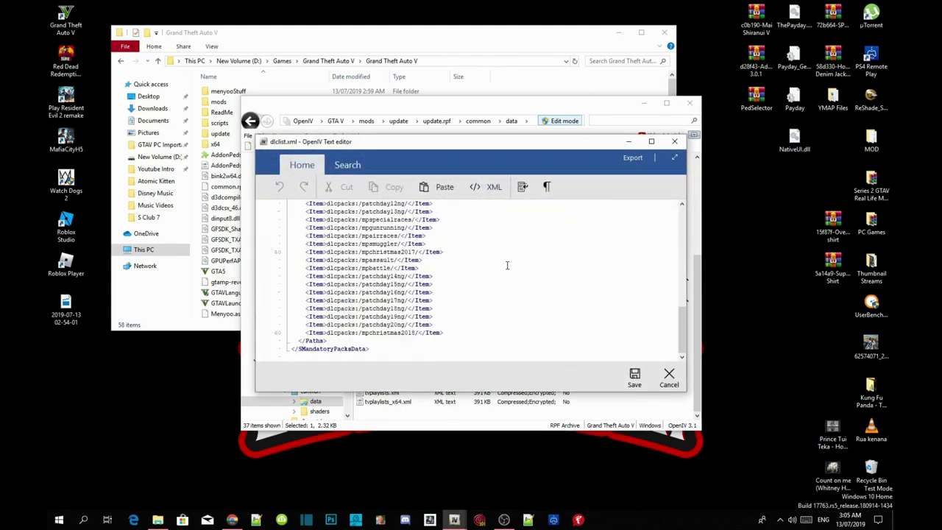
pyautogui.click(456, 332)
pyautogui.press('Return')
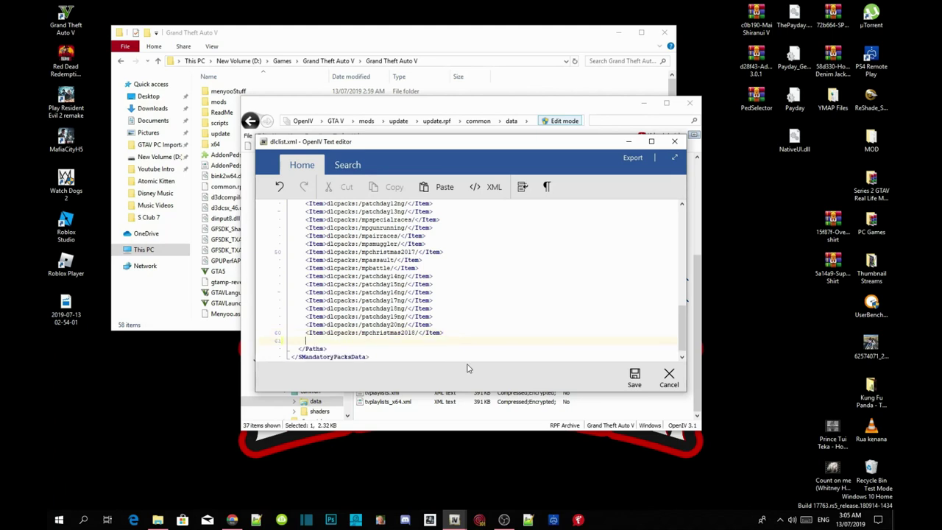
pyautogui.write('<Item>dlcpacks:\\addonpeds\\</Item>')
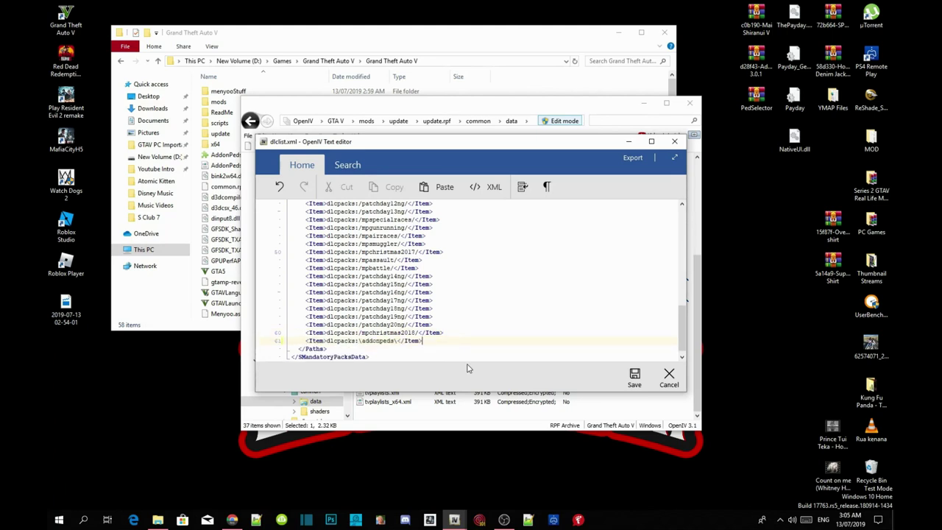
pyautogui.click(634, 376)
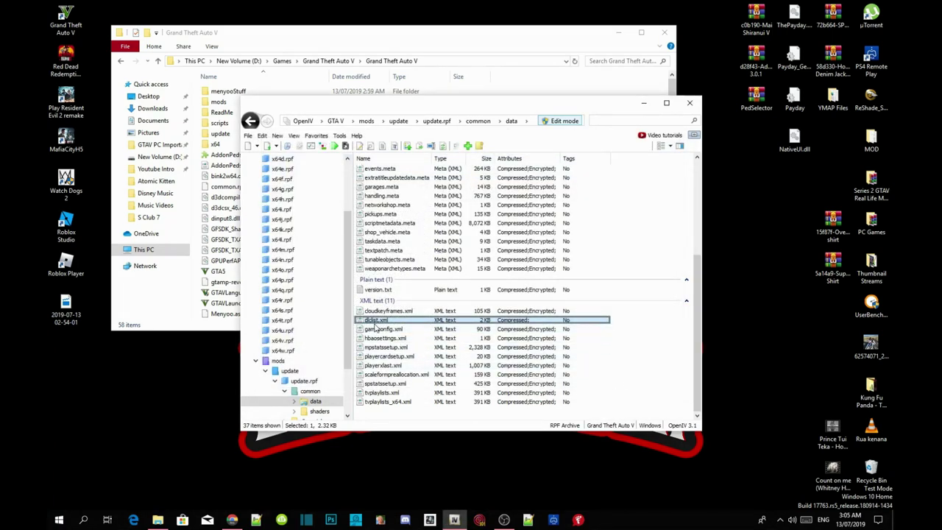
# Step: Check the end of dlclist.xml for the addonpeds entry, close it, and return to the GTA V root before minimizing OpenIV
pyautogui.doubleClick(379, 323)
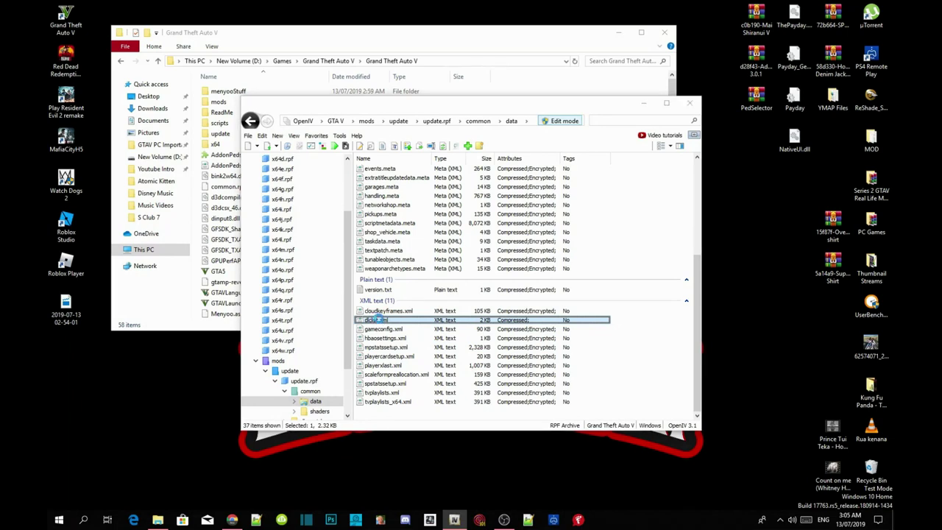
pyautogui.scroll(-10, 398, 322)
pyautogui.scroll(-4, 398, 323)
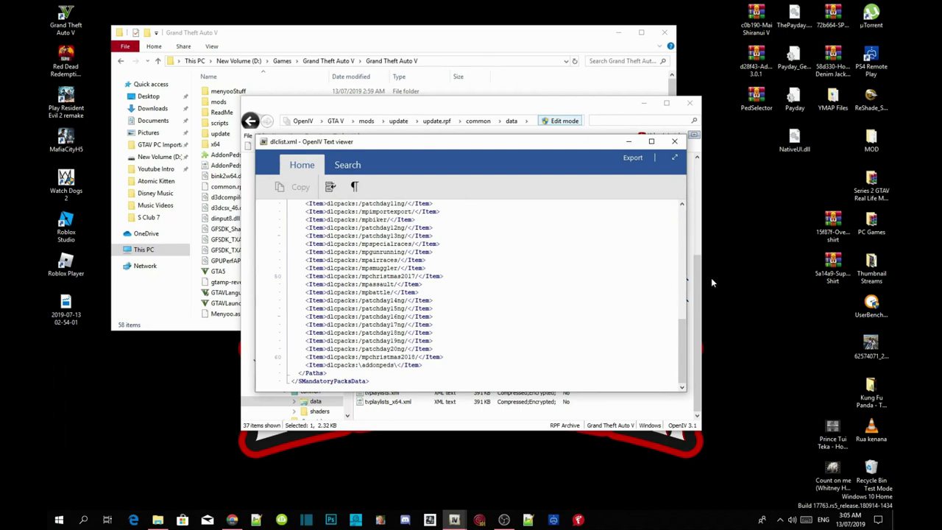
pyautogui.click(677, 143)
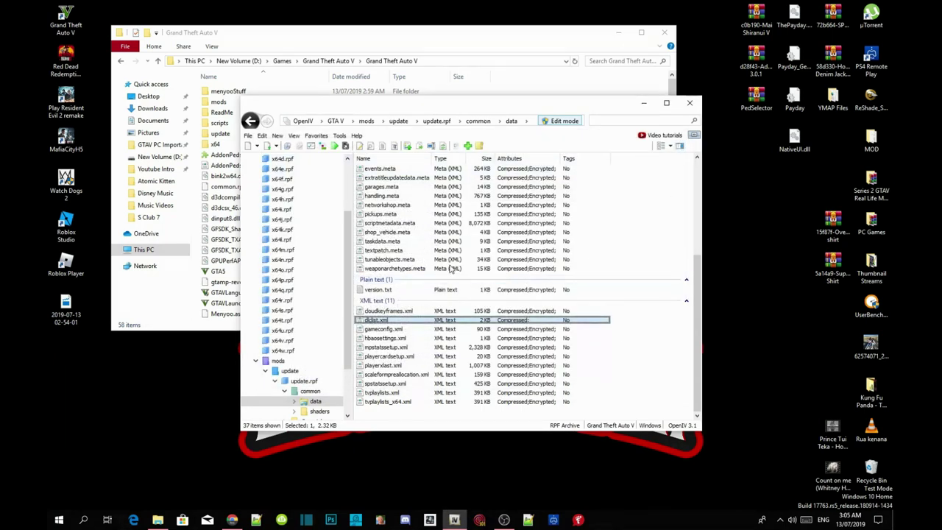
pyautogui.click(335, 120)
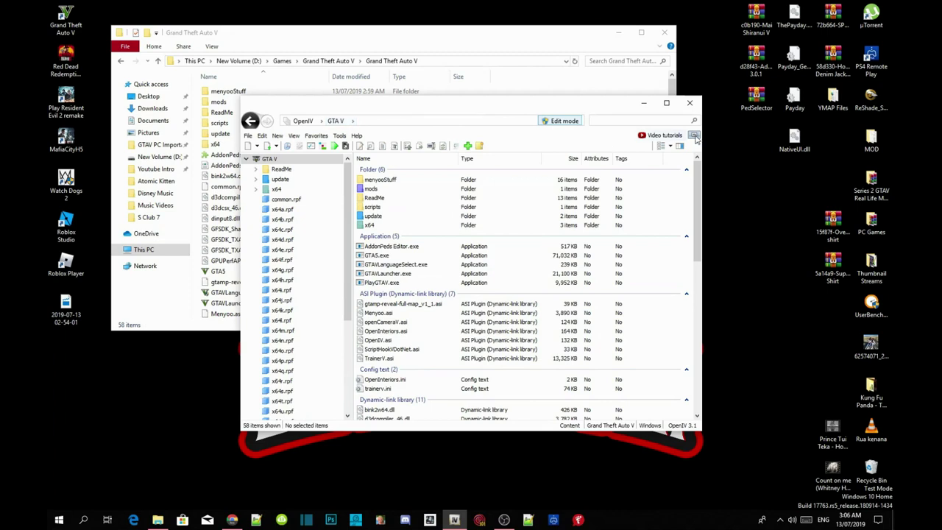
pyautogui.click(641, 103)
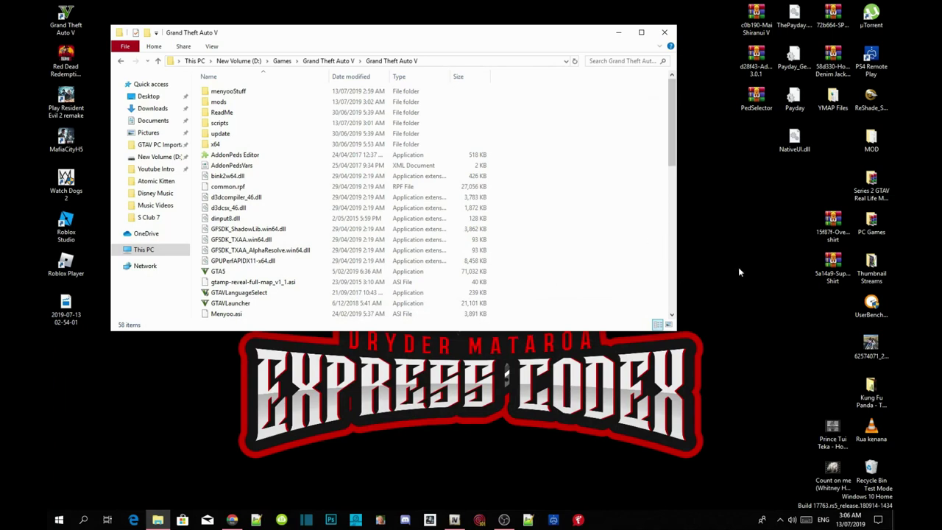
# Step: Open the PedSelector archive from the desktop beside the Grand Theft Auto V folder and enter its PedSelector folder
pyautogui.doubleClick(760, 103)
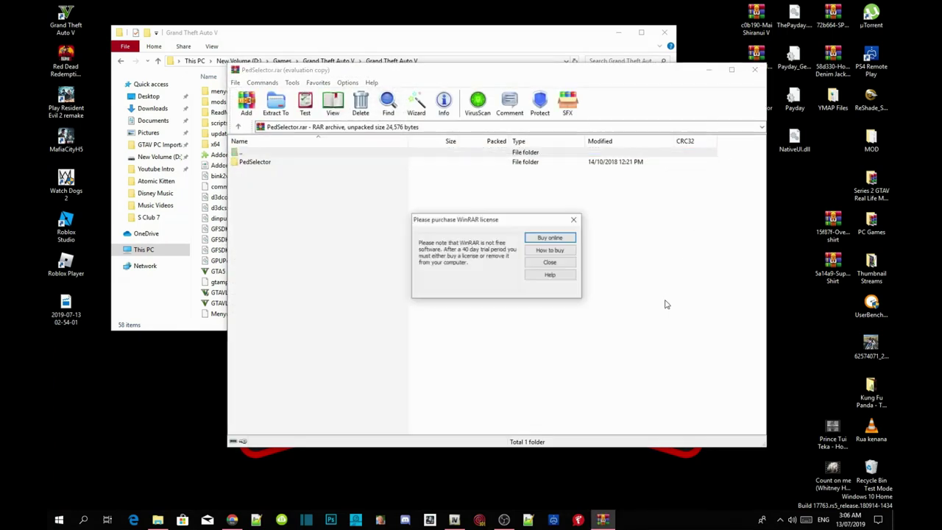
pyautogui.click(573, 220)
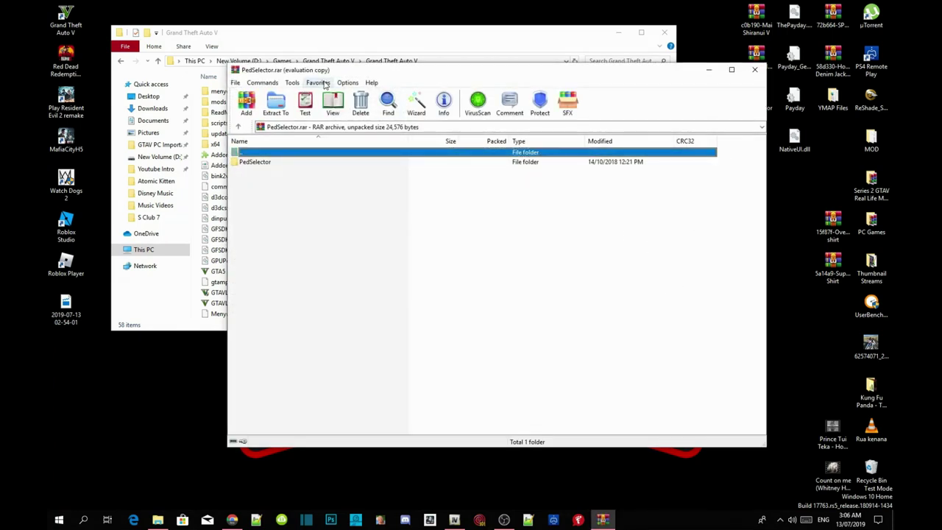
pyautogui.moveTo(329, 72); pyautogui.dragTo(794, 61)
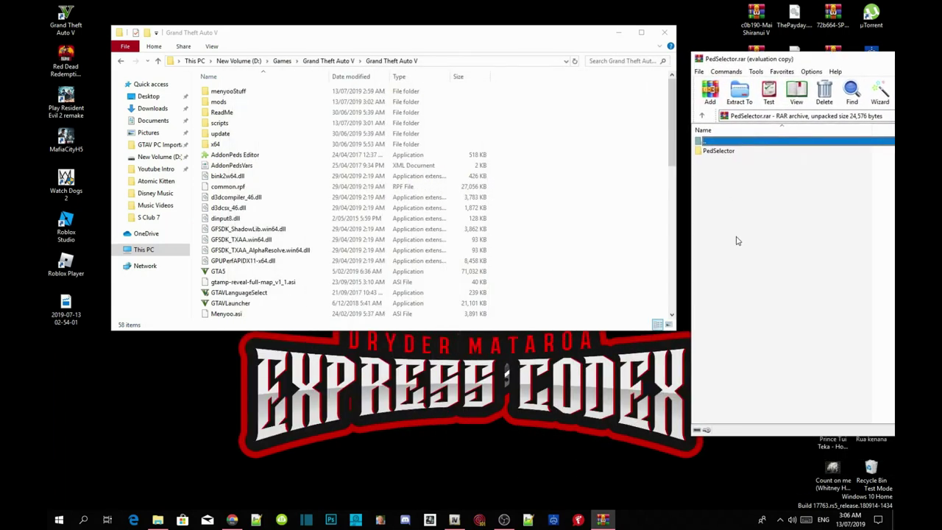
pyautogui.doubleClick(724, 151)
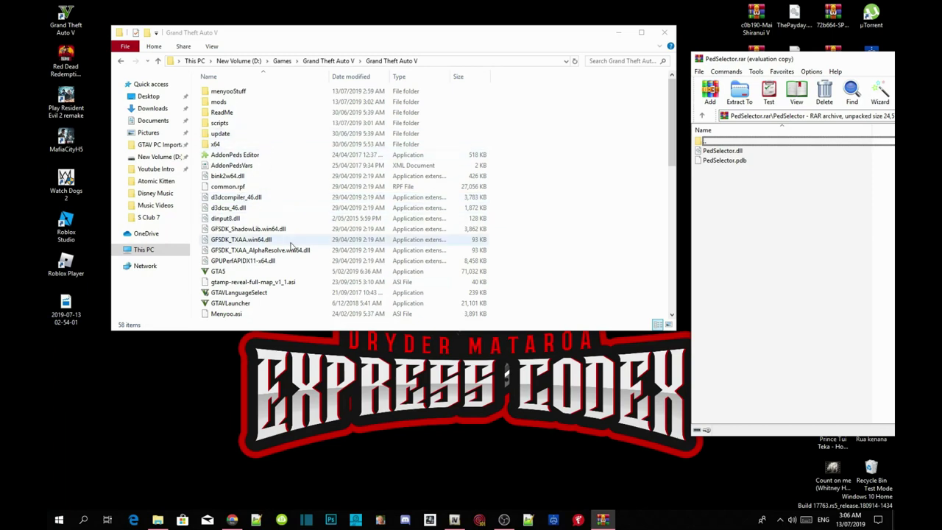
# Step: Extract PedSelector.dll into the scripts folder of Grand Theft Auto V, close the archive, and return to the game folder
pyautogui.doubleClick(221, 123)
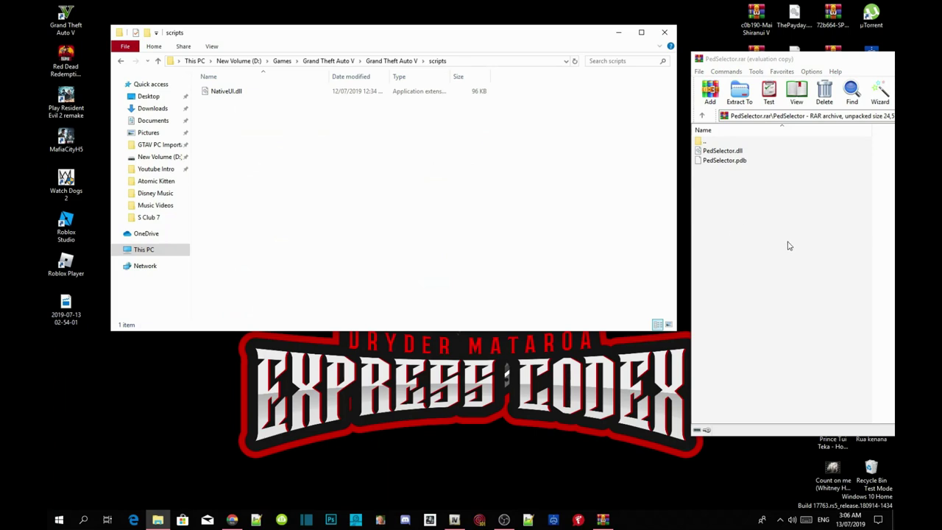
pyautogui.click(733, 152)
pyautogui.moveTo(734, 152); pyautogui.dragTo(286, 137)
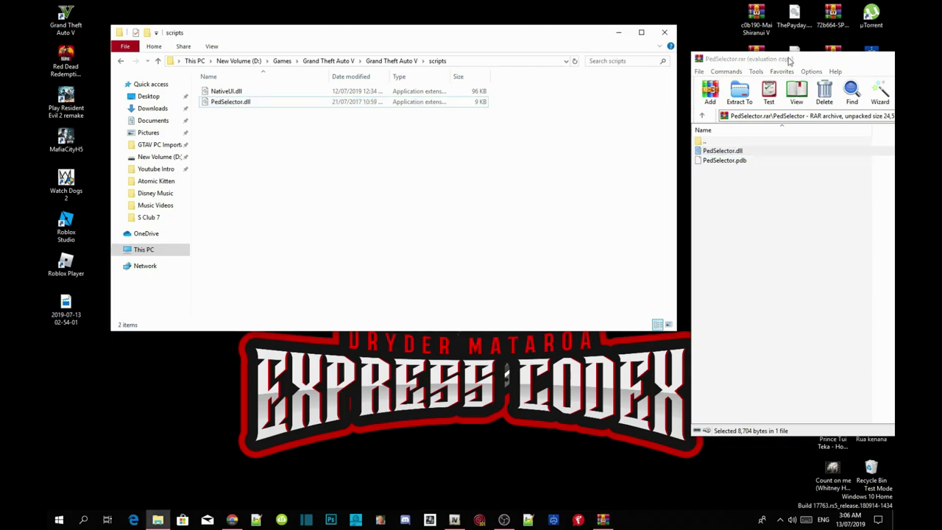
pyautogui.doubleClick(788, 61)
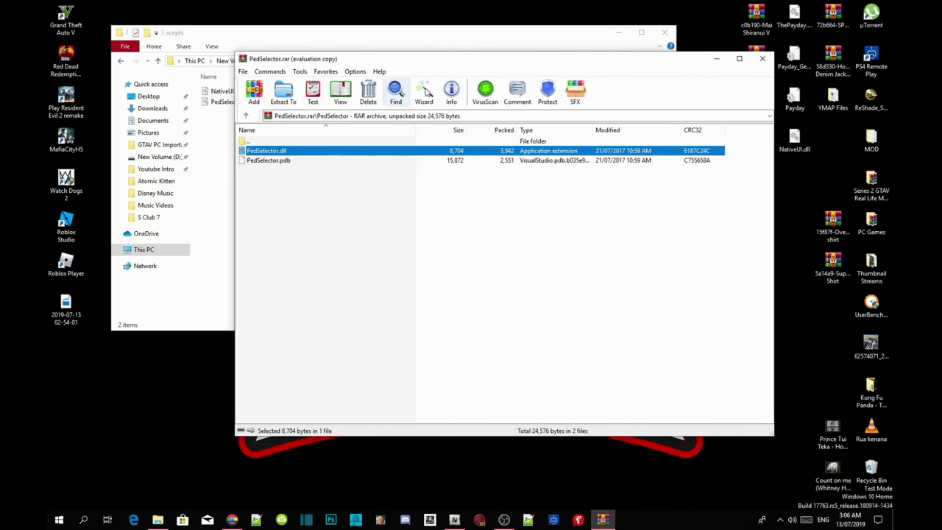
pyautogui.click(762, 58)
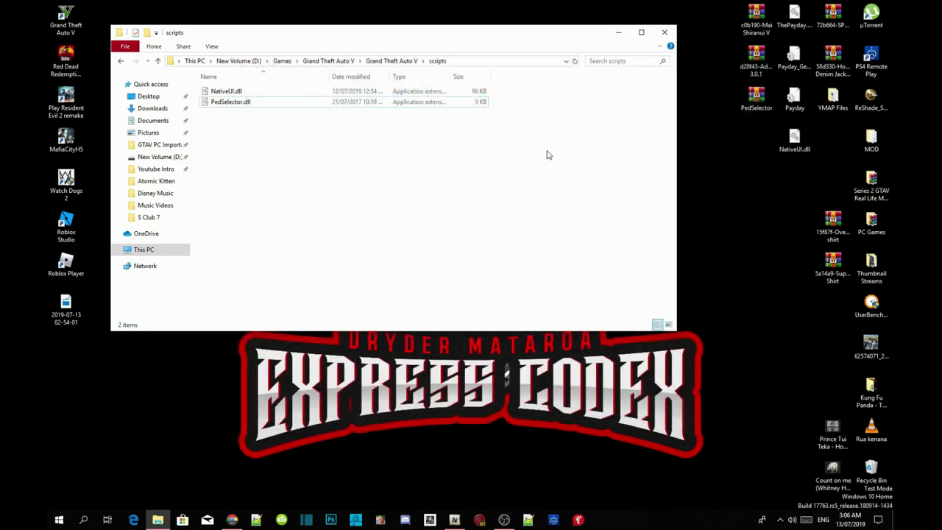
pyautogui.click(406, 63)
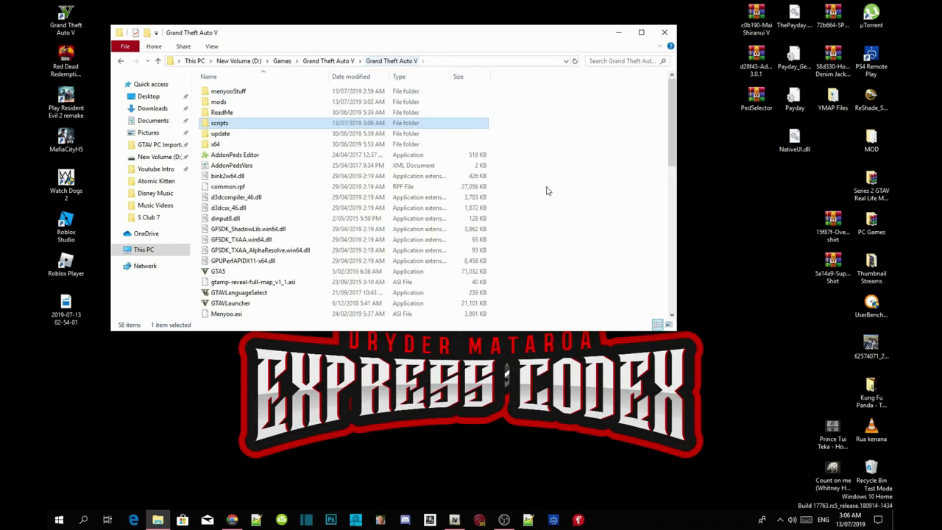
pyautogui.click(576, 184)
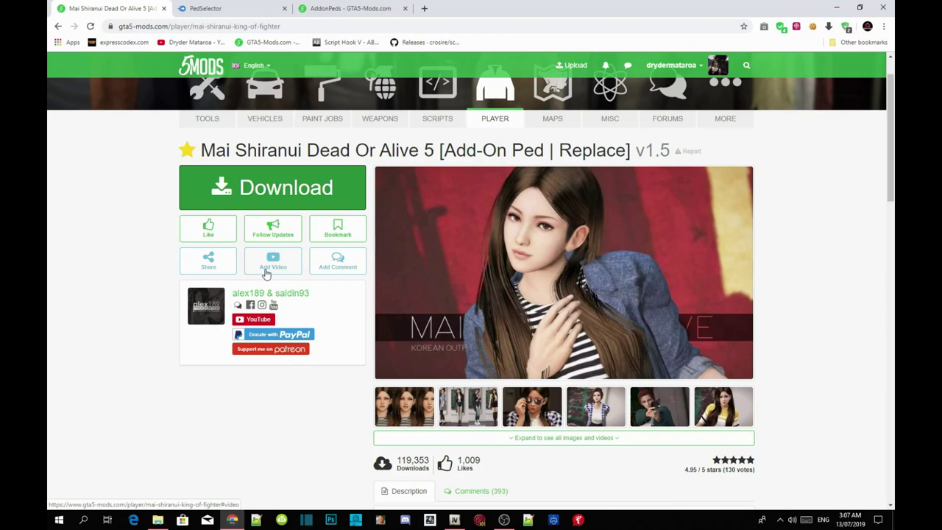
# Step: Clear the open windows off the desktop, open the c0b190-Mai Shiranui V archive and enter its Mai Shiranui V folder
pyautogui.click(838, 5)
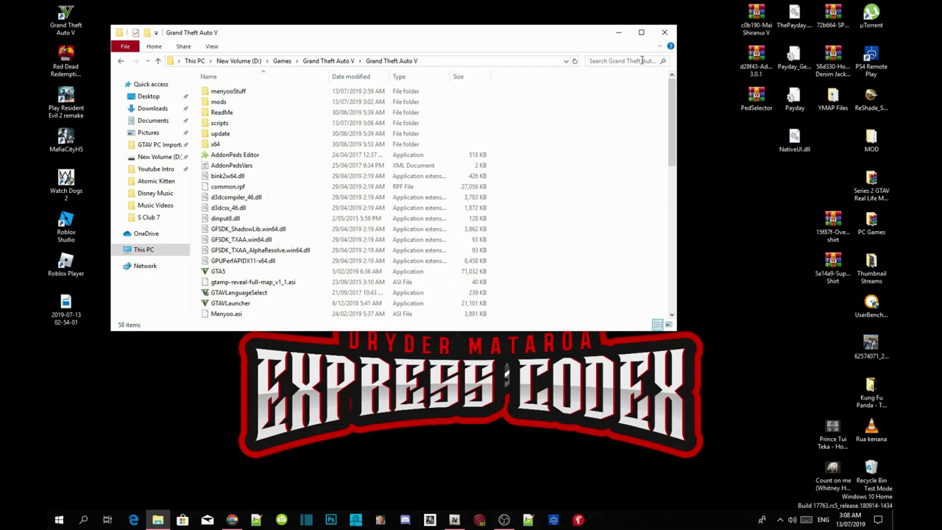
pyautogui.click(618, 34)
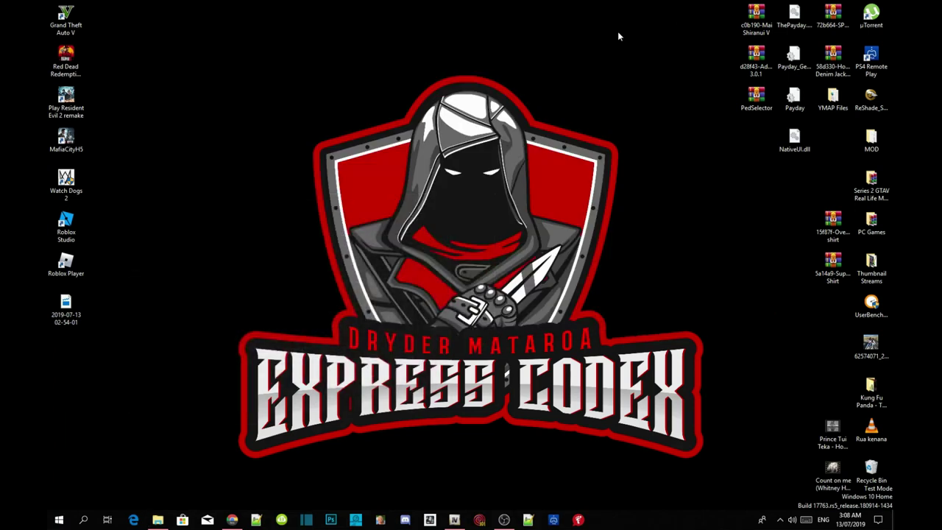
pyautogui.doubleClick(756, 19)
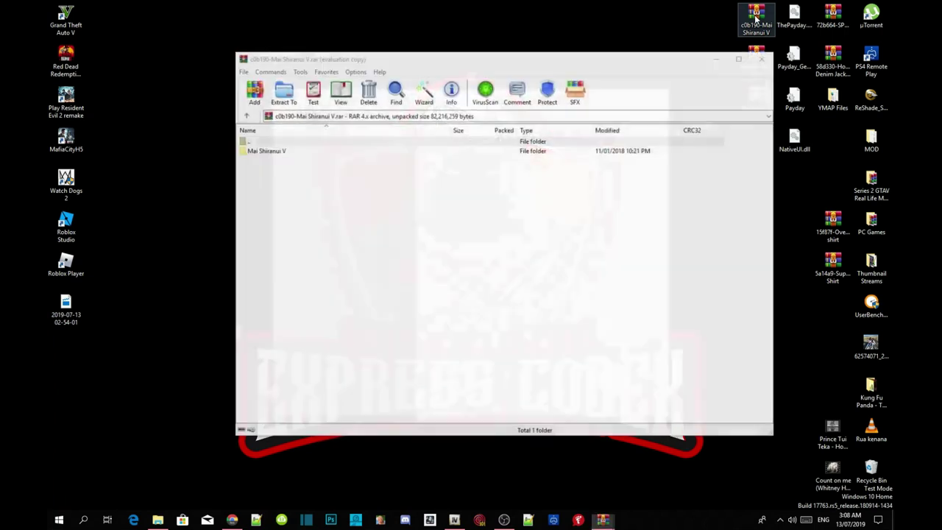
pyautogui.click(661, 94)
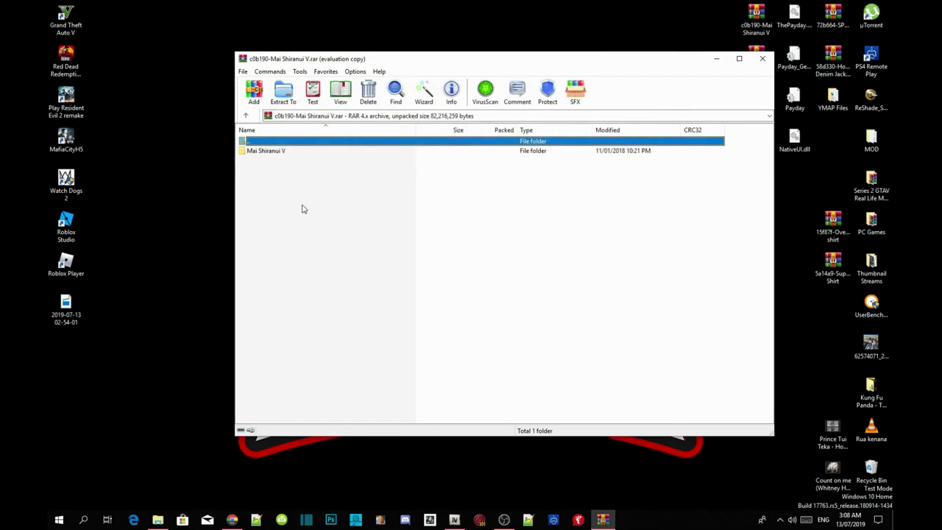
pyautogui.doubleClick(266, 151)
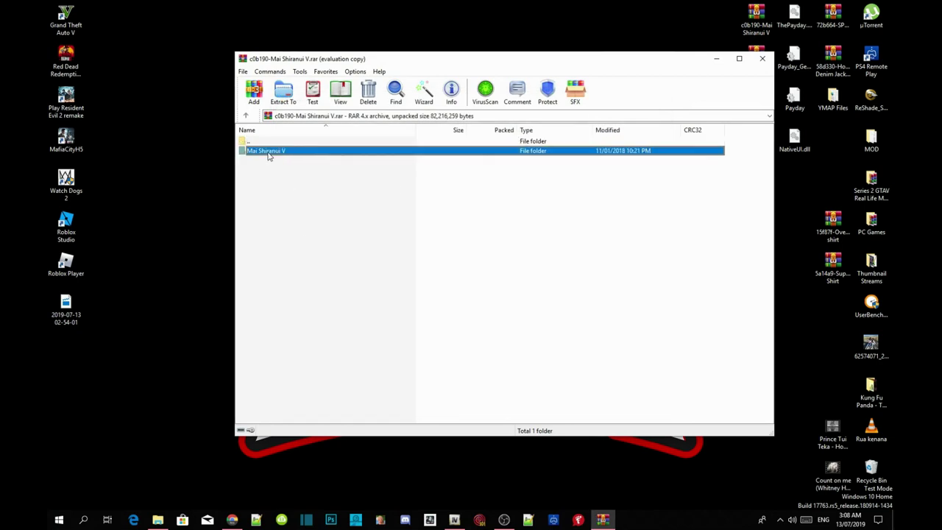
pyautogui.moveTo(320, 64); pyautogui.dragTo(545, 81)
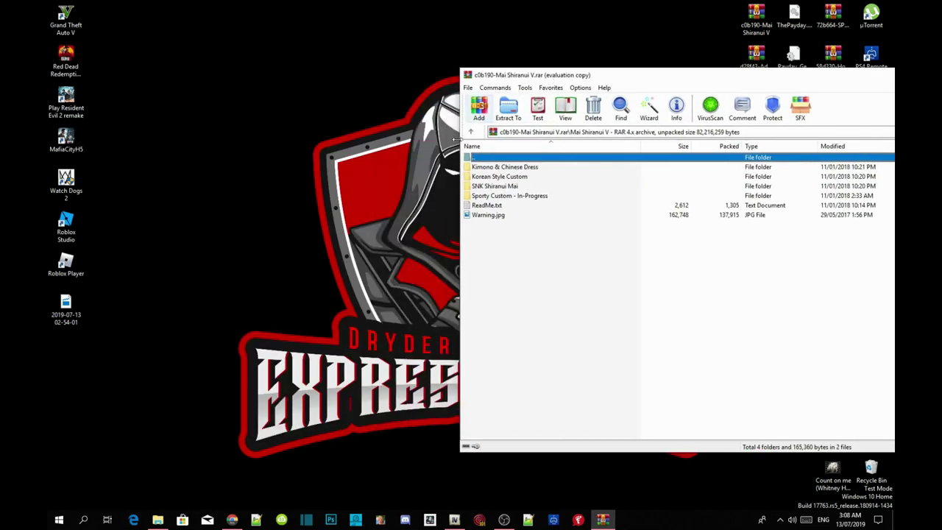
# Step: Preview SNK Mai & King Outfit.jpg in the SNK Shiranui Mai folder, close it, and return to the Mai Shiranui V folder
pyautogui.click(506, 187)
pyautogui.doubleClick(506, 187)
pyautogui.doubleClick(506, 205)
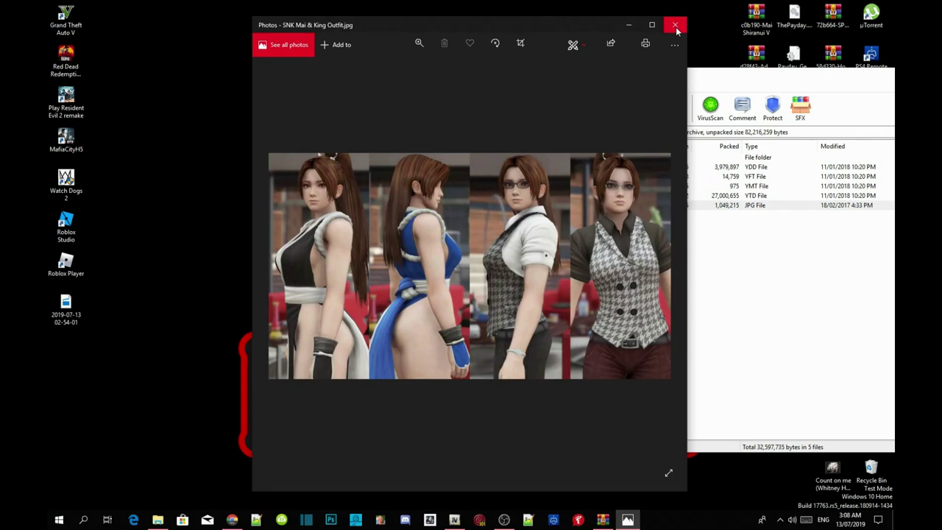
pyautogui.click(677, 27)
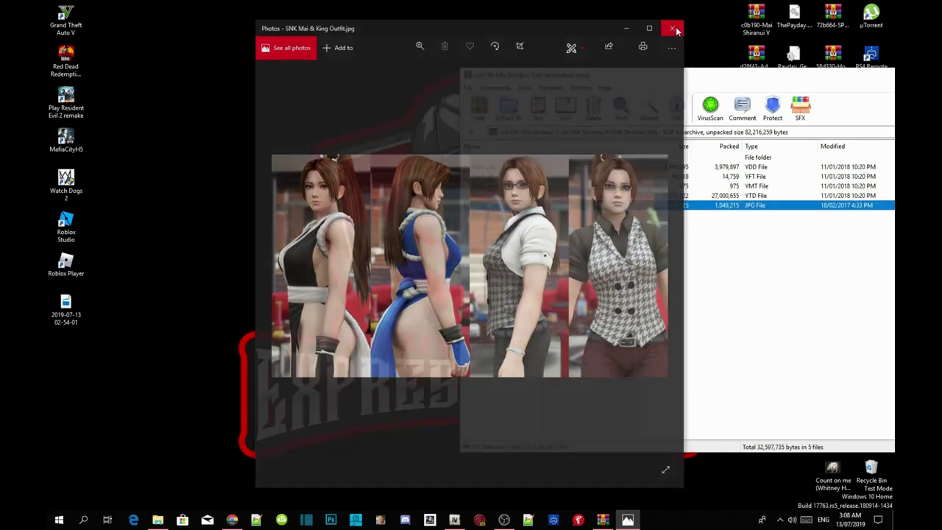
pyautogui.click(474, 159)
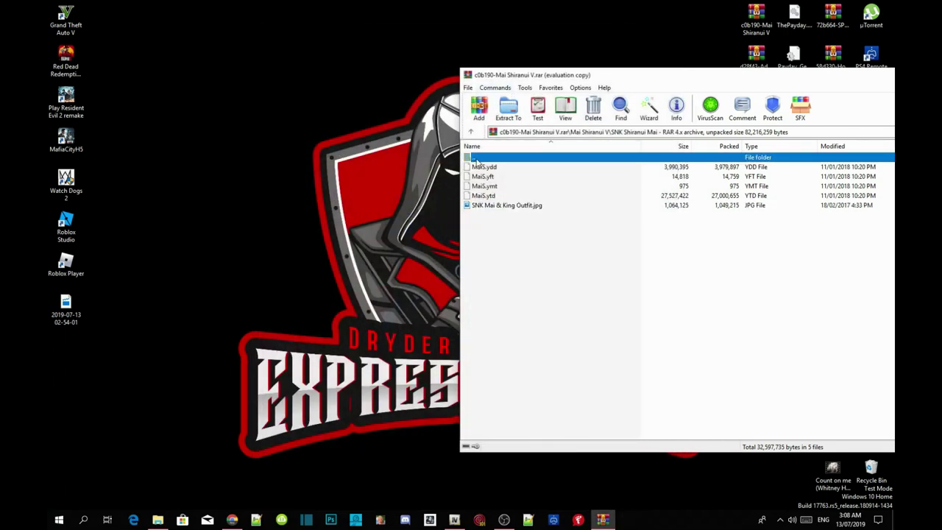
pyautogui.doubleClick(476, 160)
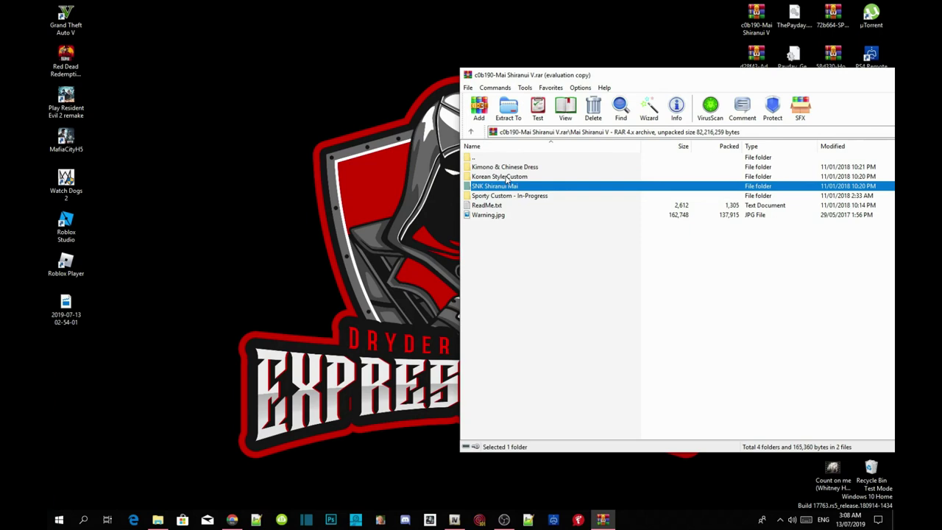
# Step: Enter the Korean Style Custom folder, preview Shiranui Mai Korean Style.jpg, and close the picture
pyautogui.doubleClick(506, 177)
pyautogui.click(492, 208)
pyautogui.doubleClick(493, 211)
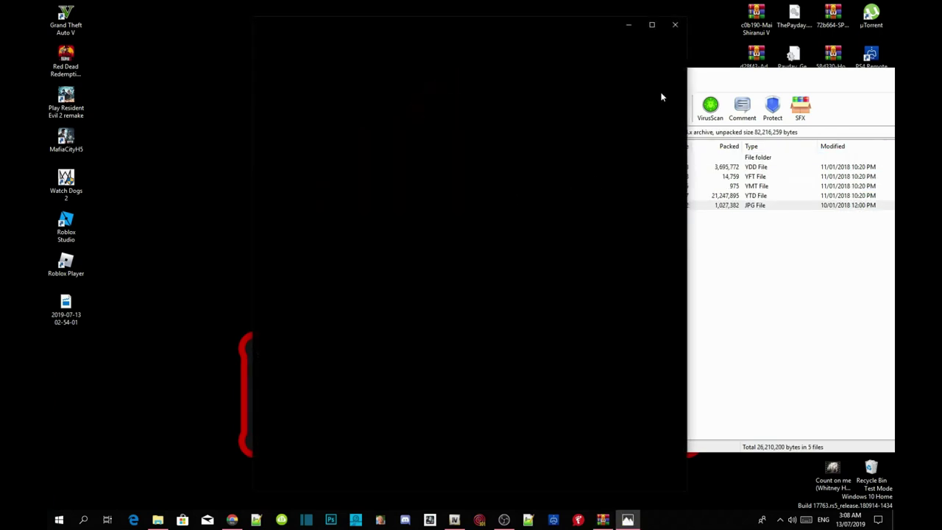
pyautogui.click(677, 27)
pyautogui.click(640, 235)
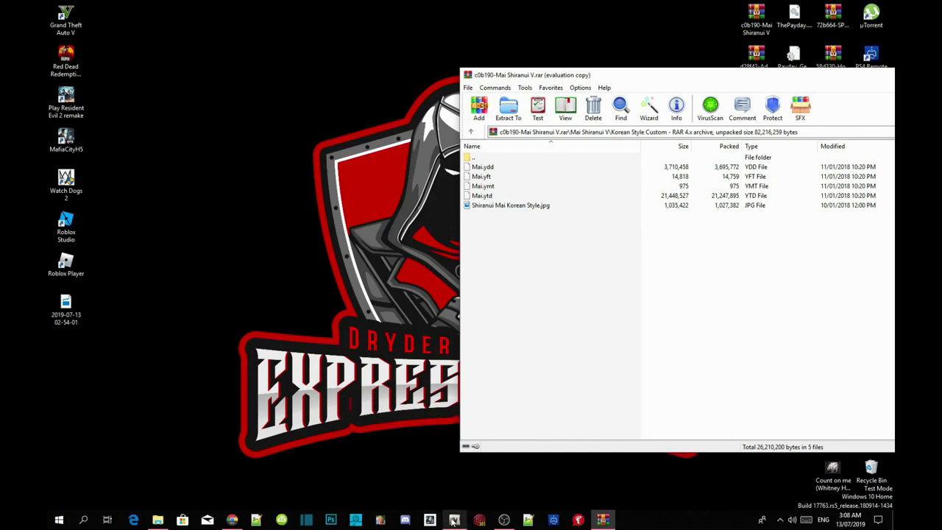
# Step: Switch to OpenIV and open peds.rpf under mods\update\x64\dlcpacks\addonpeds\dlc.rpf
pyautogui.click(424, 460)
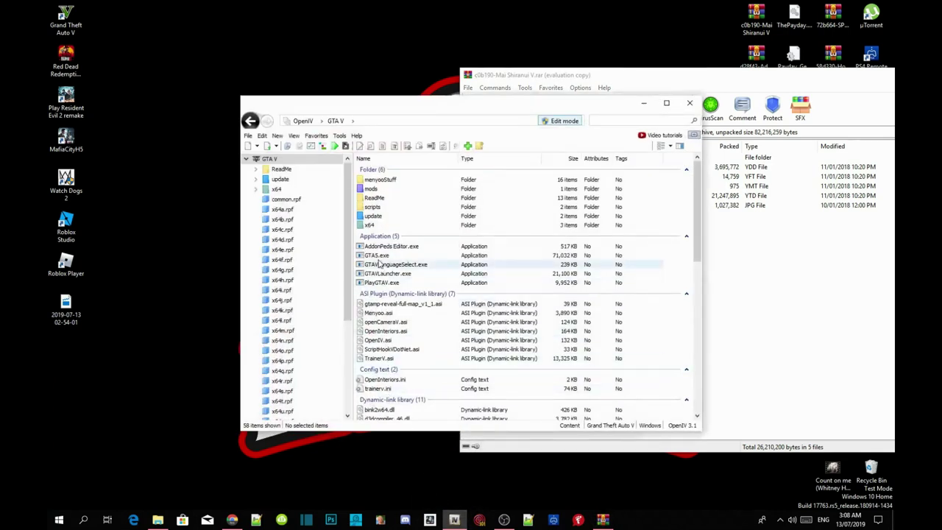
pyautogui.doubleClick(374, 189)
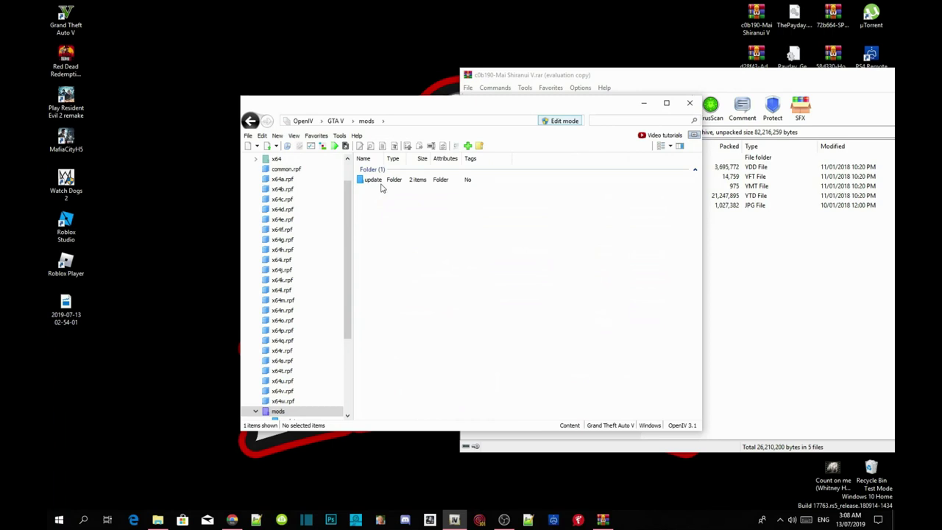
pyautogui.doubleClick(380, 181)
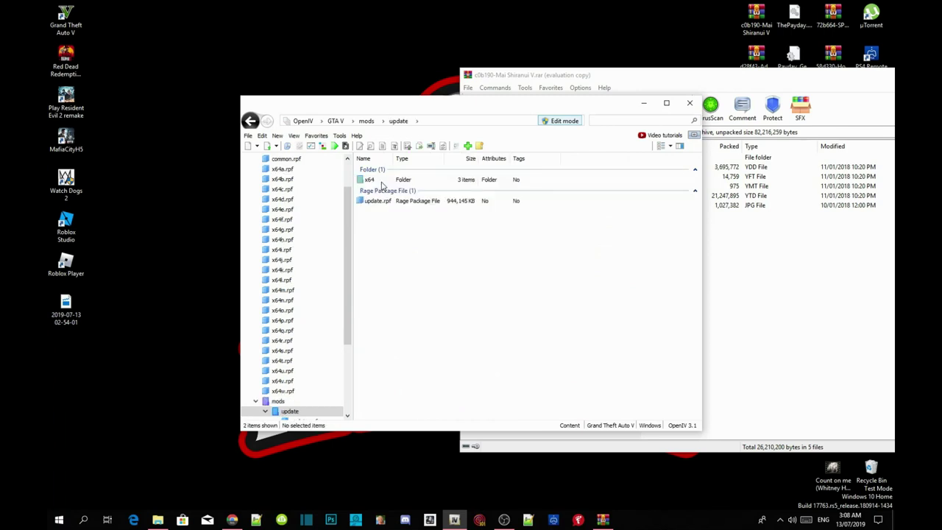
pyautogui.doubleClick(382, 183)
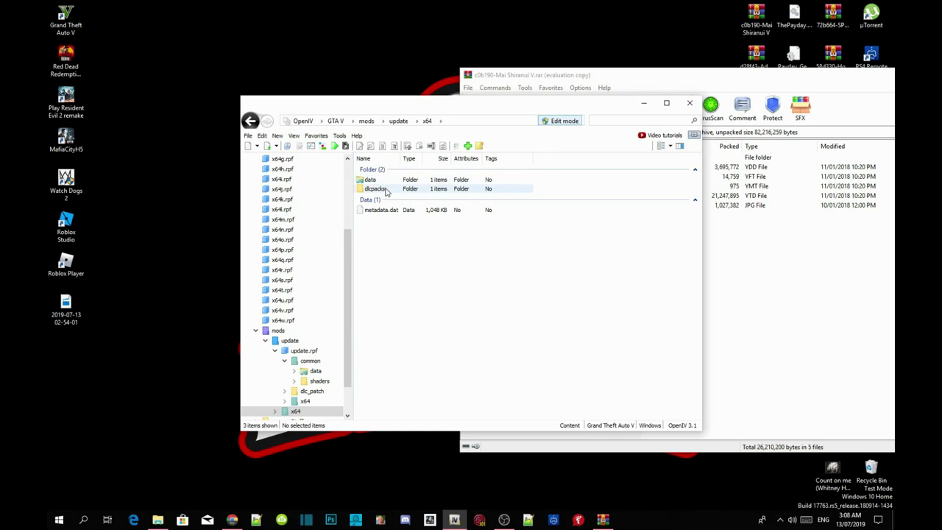
pyautogui.doubleClick(384, 189)
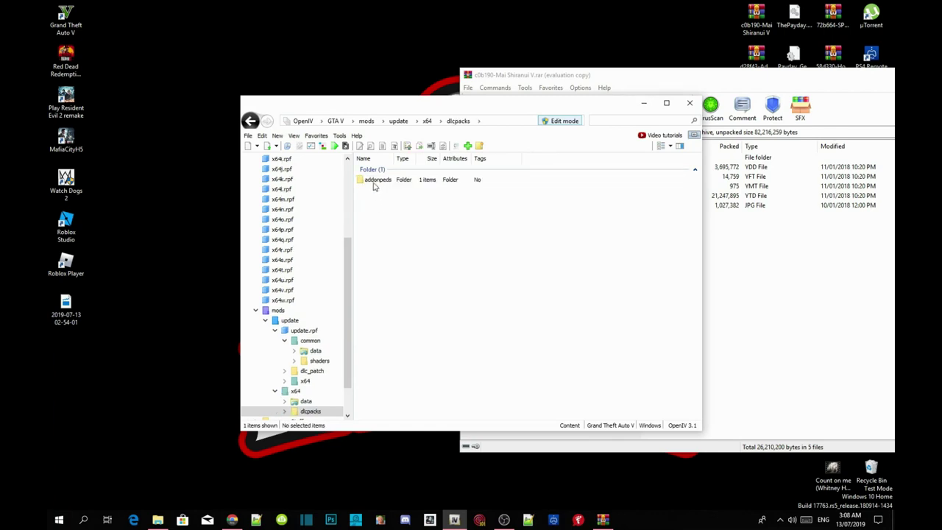
pyautogui.doubleClick(373, 184)
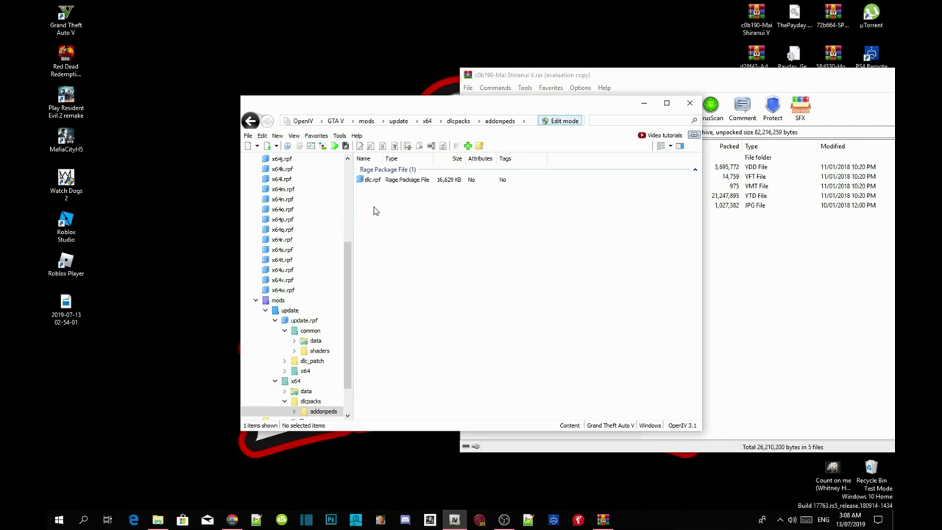
pyautogui.doubleClick(373, 181)
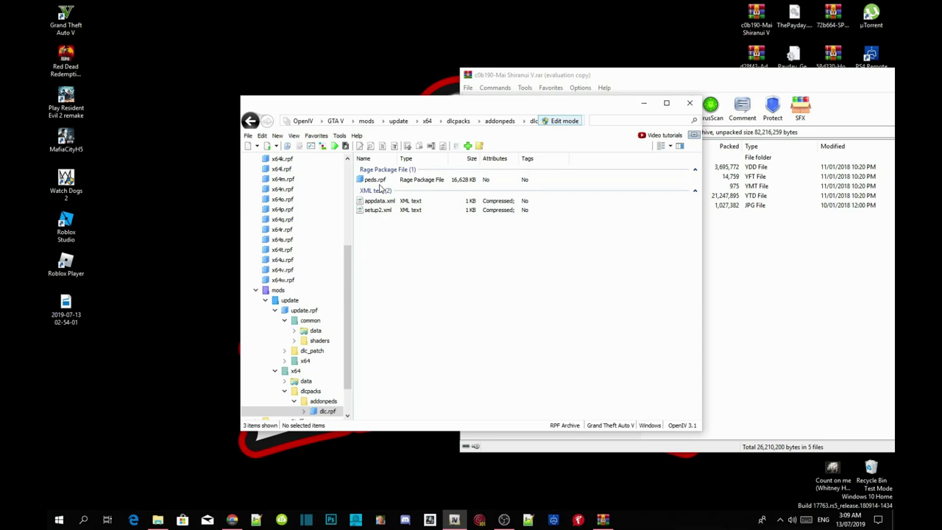
pyautogui.doubleClick(375, 180)
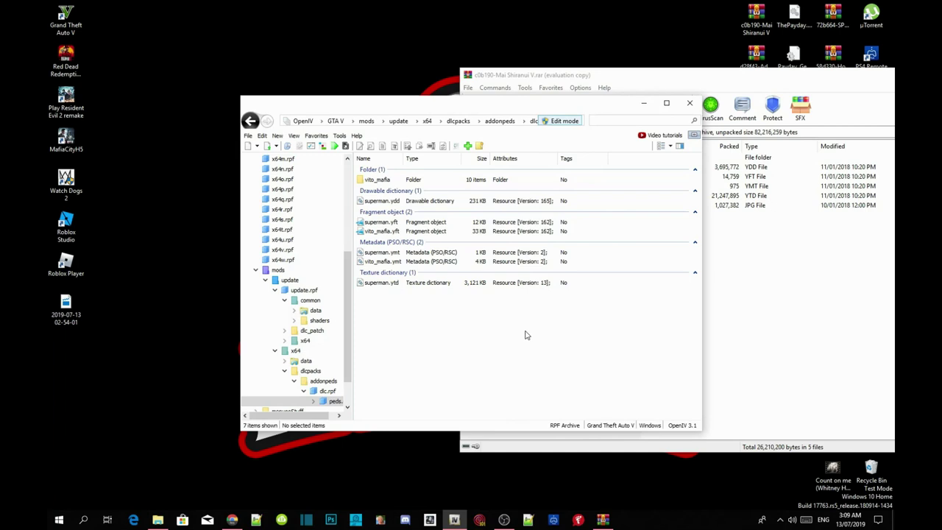
# Step: Permanently delete all the existing superman and vito_mafia items from peds.rpf
pyautogui.moveTo(524, 330); pyautogui.dragTo(414, 181)
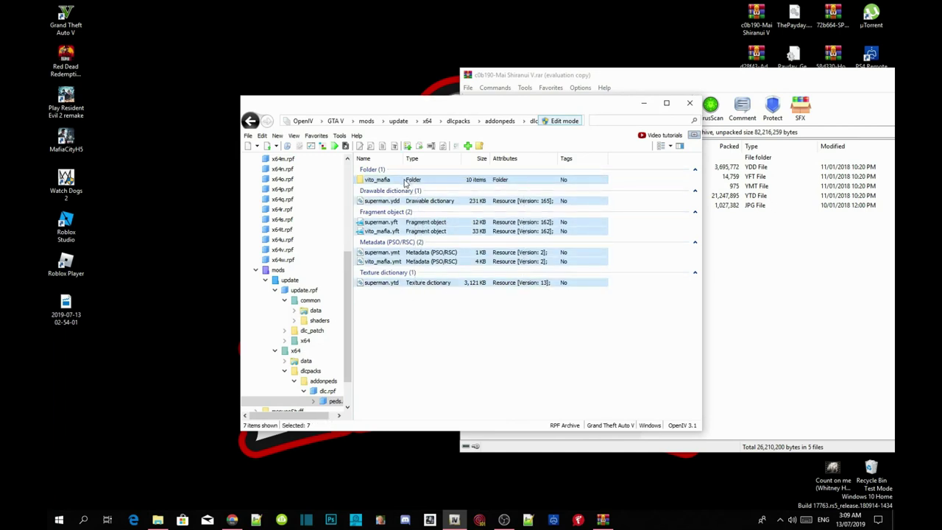
pyautogui.rightClick(426, 224)
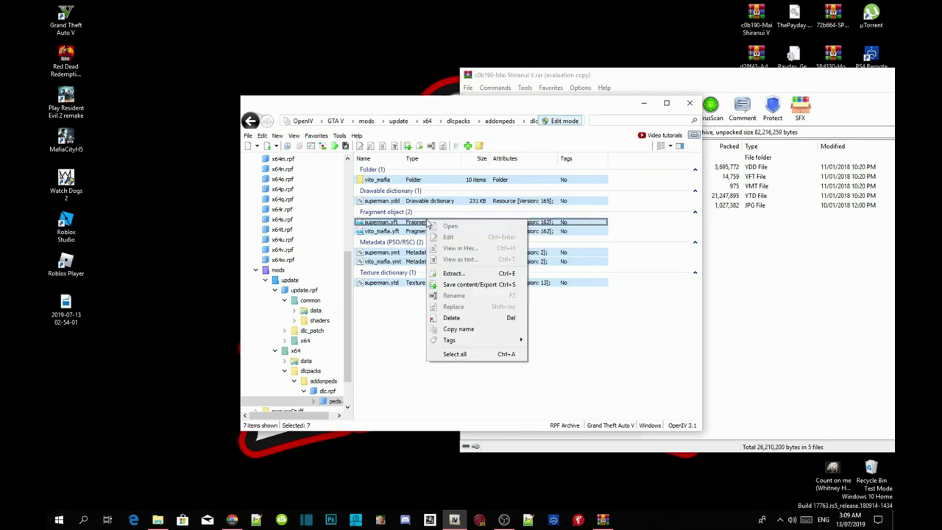
pyautogui.click(454, 318)
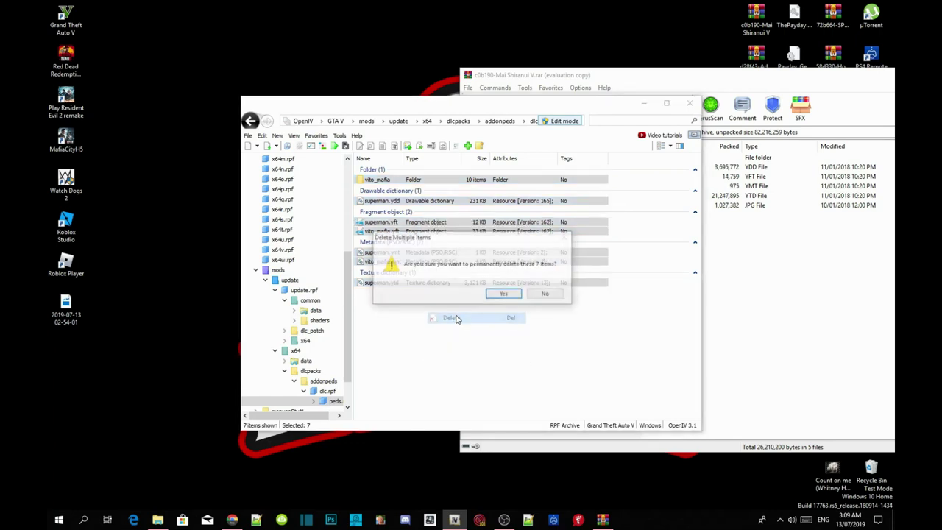
pyautogui.click(504, 294)
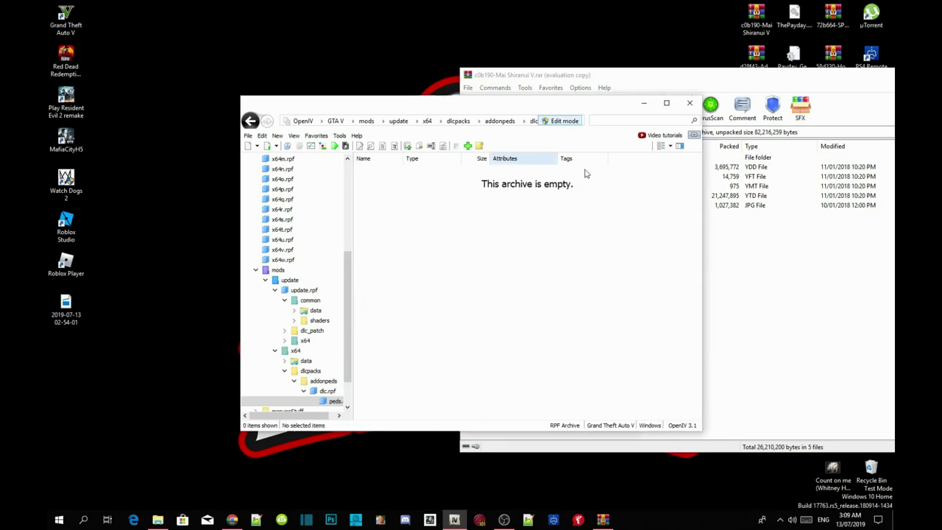
# Step: Place OpenIV and the archive side by side and copy Mai.ydd, Mai.yft, Mai.ymt and Mai.ytd into peds.rpf, leaving out the JPG
pyautogui.moveTo(536, 112); pyautogui.dragTo(382, 46)
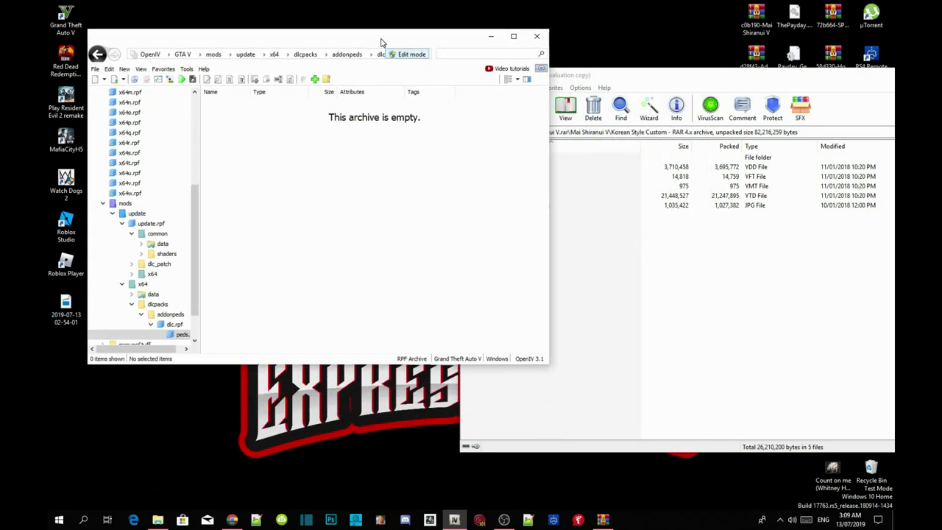
pyautogui.click(649, 311)
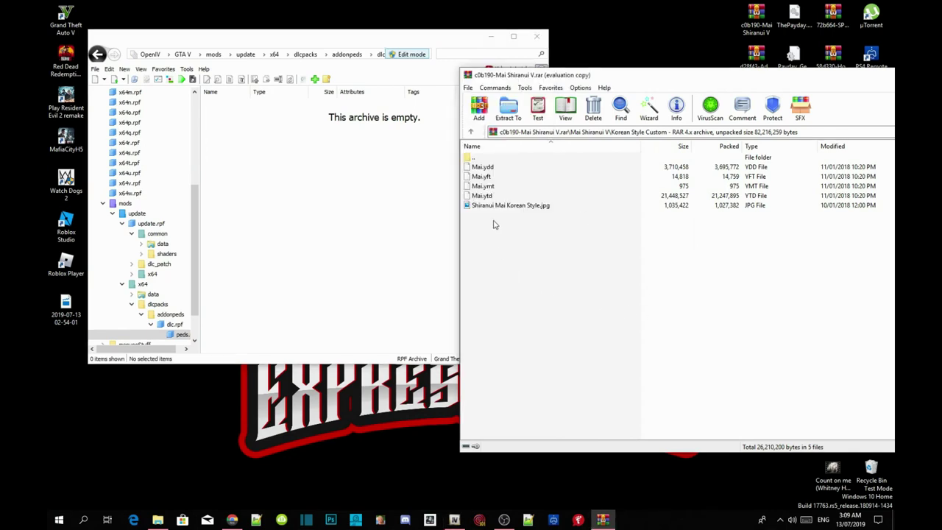
pyautogui.moveTo(524, 75); pyautogui.dragTo(632, 36)
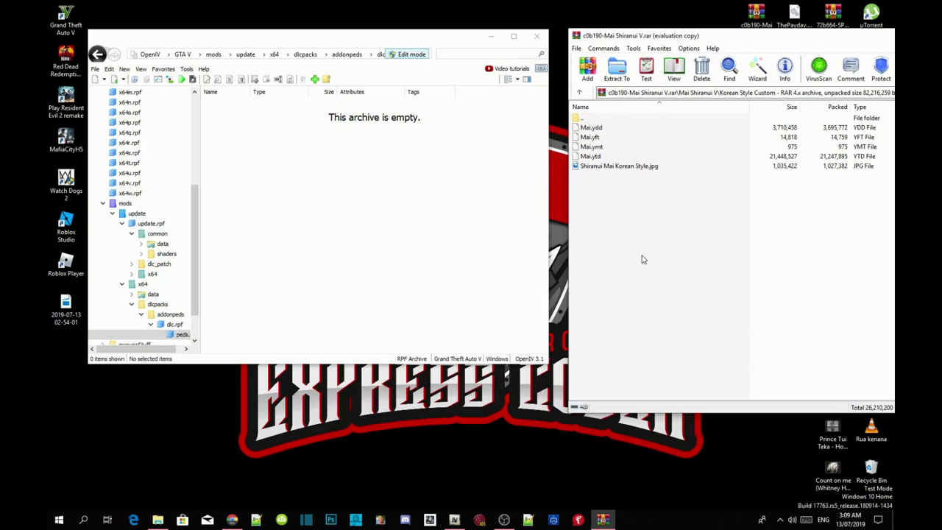
pyautogui.moveTo(619, 203); pyautogui.dragTo(585, 125)
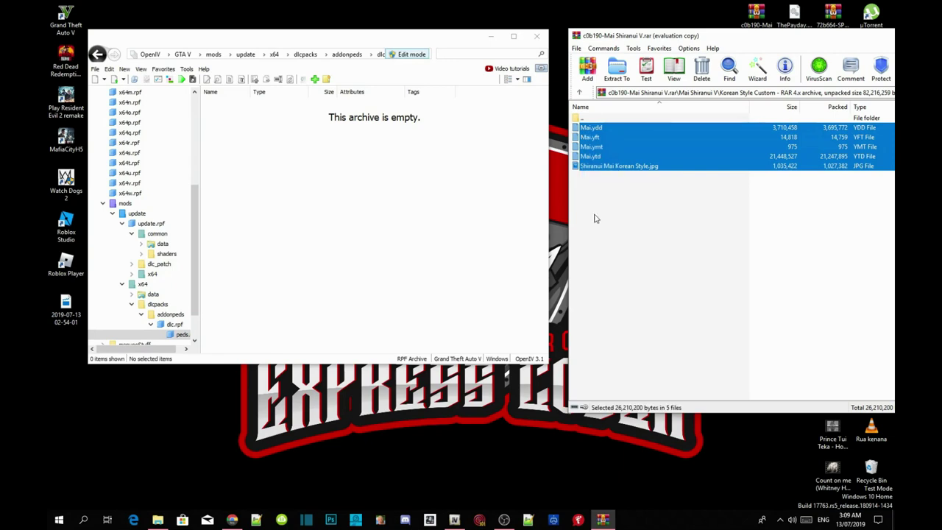
pyautogui.keyDown('ctrl'); pyautogui.click(644, 168); pyautogui.keyUp('ctrl')
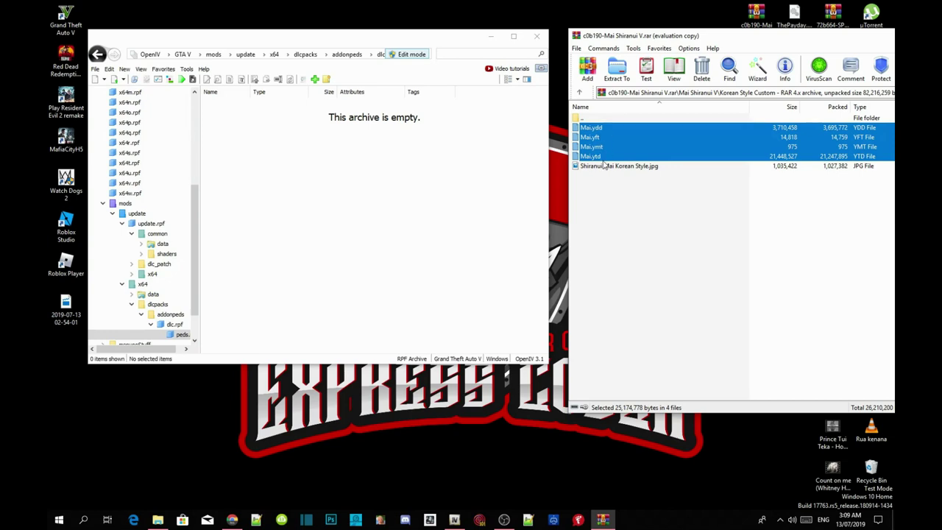
pyautogui.moveTo(610, 138); pyautogui.dragTo(335, 175)
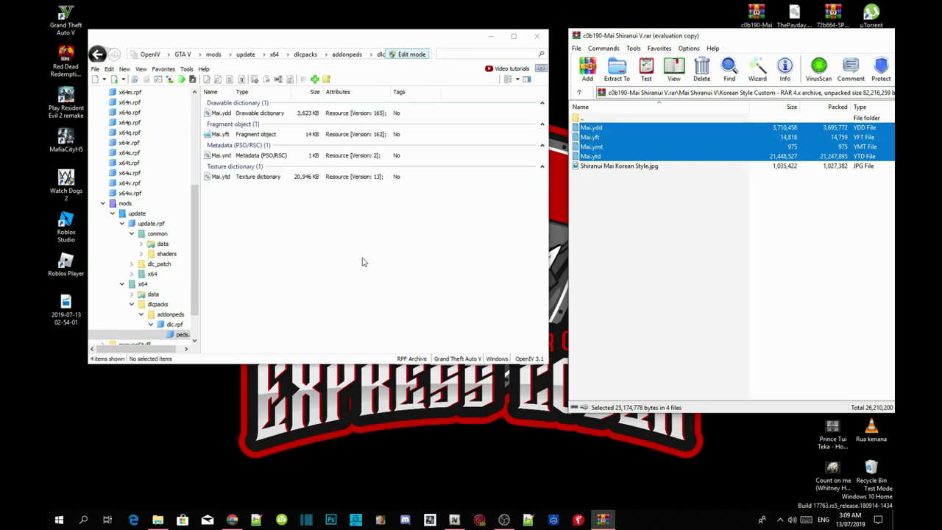
pyautogui.click(641, 221)
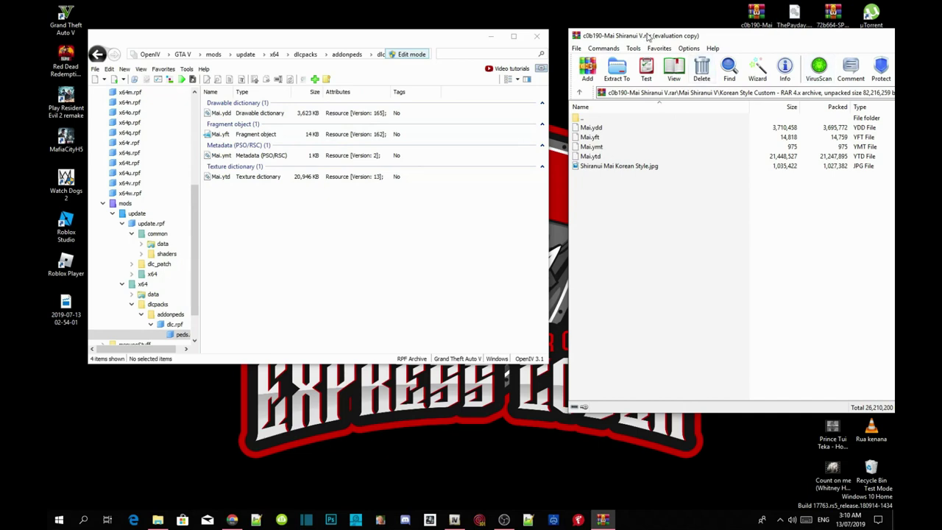
# Step: Extract Mai.yft from the Korean Style Custom folder to the desktop and close the archive
pyautogui.moveTo(647, 35); pyautogui.dragTo(656, 96)
pyautogui.click(602, 199)
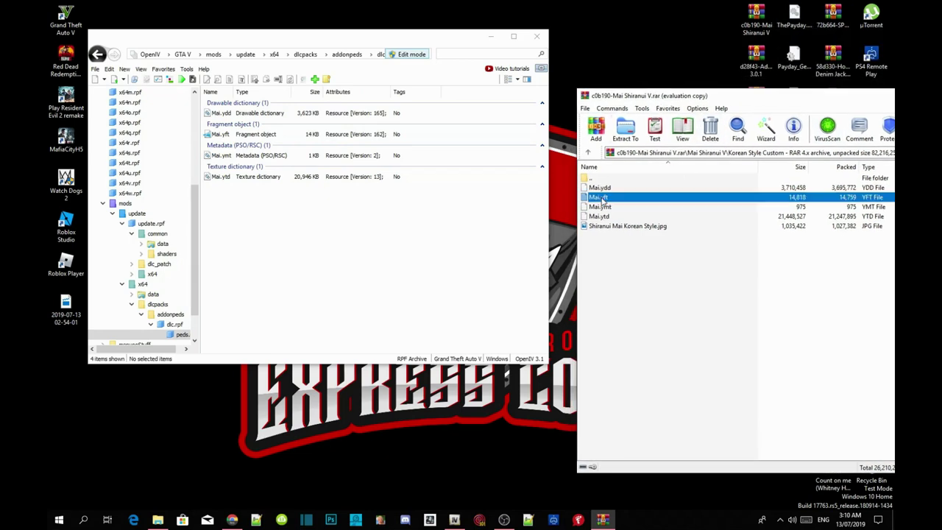
pyautogui.moveTo(602, 199); pyautogui.dragTo(604, 20)
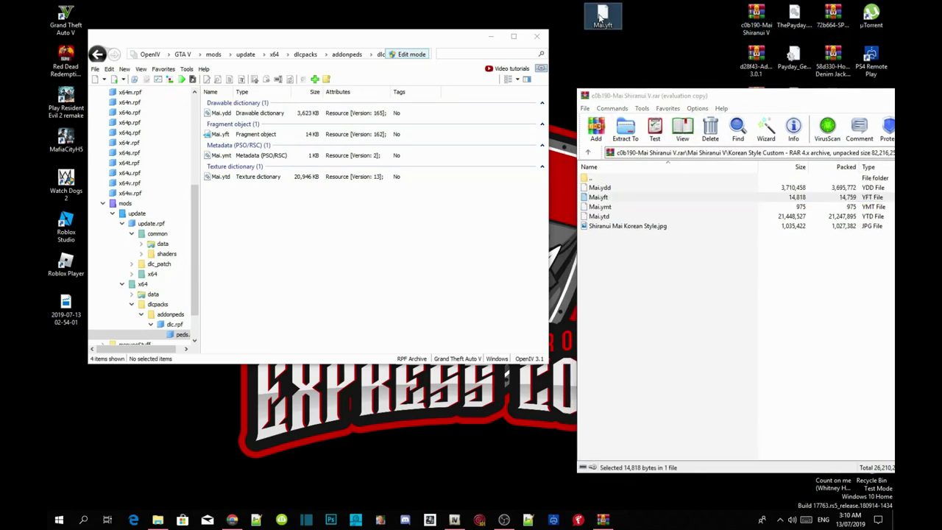
pyautogui.moveTo(696, 96); pyautogui.dragTo(383, 96)
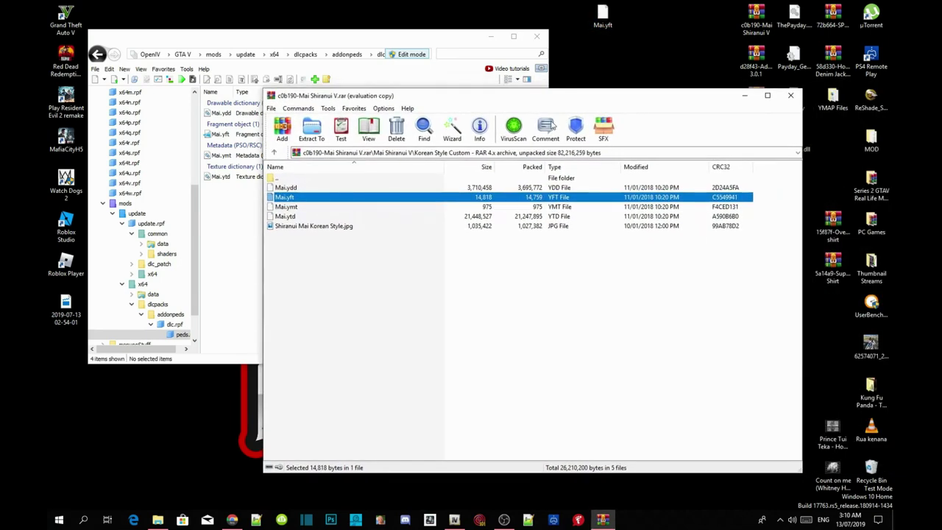
pyautogui.click(792, 96)
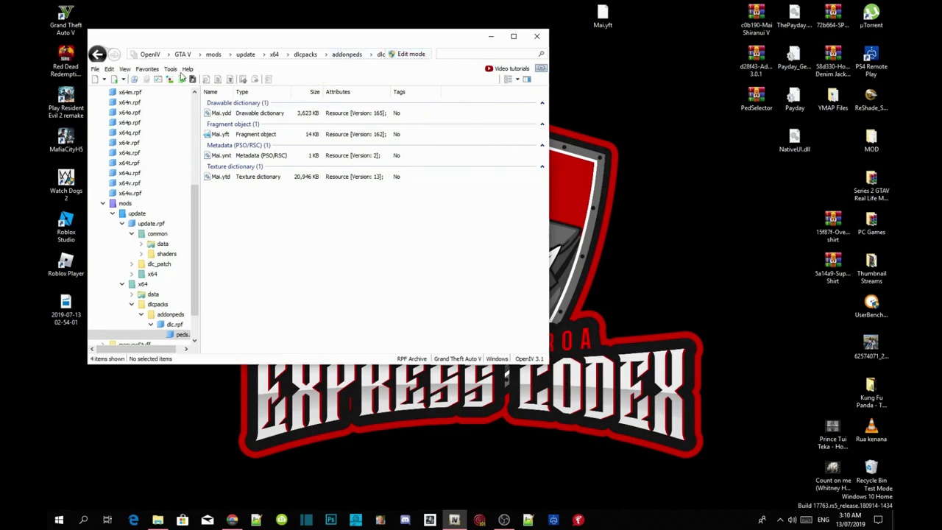
# Step: Return to the GTA V root in OpenIV, close it, and bring up the Grand Theft Auto V game folder window
pyautogui.click(182, 54)
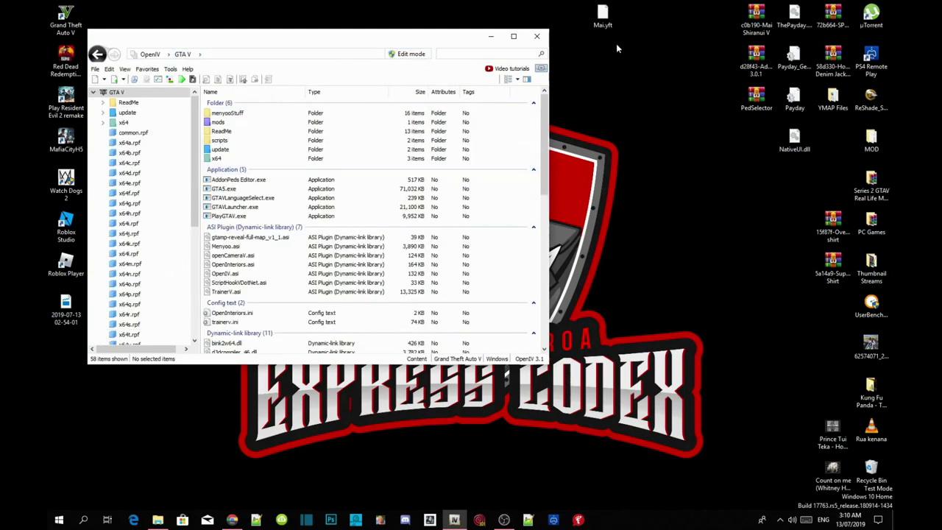
pyautogui.click(540, 37)
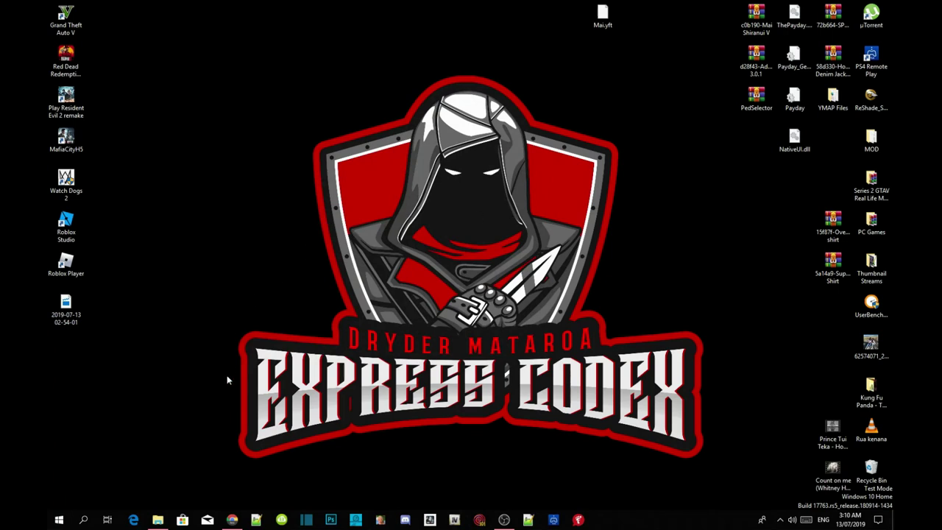
pyautogui.moveTo(157, 517)
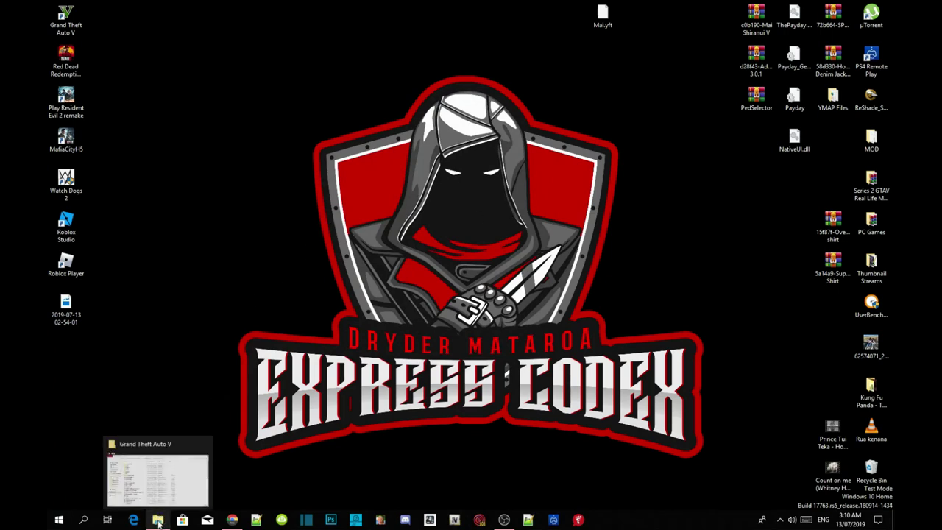
pyautogui.click(156, 490)
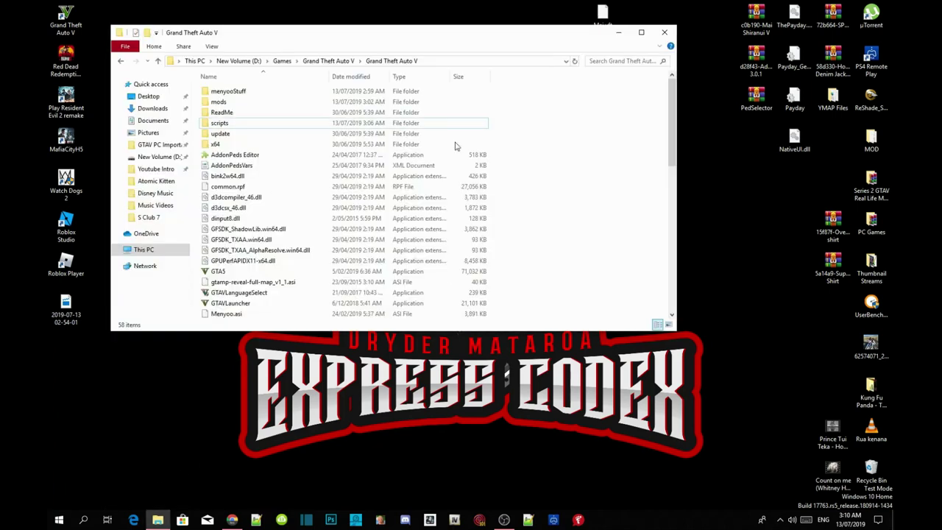
# Step: Move Mai.yft beneath NativeUI.dll on the desktop and run AddonPeds Editor from the game folder as administrator
pyautogui.moveTo(603, 11); pyautogui.dragTo(793, 181)
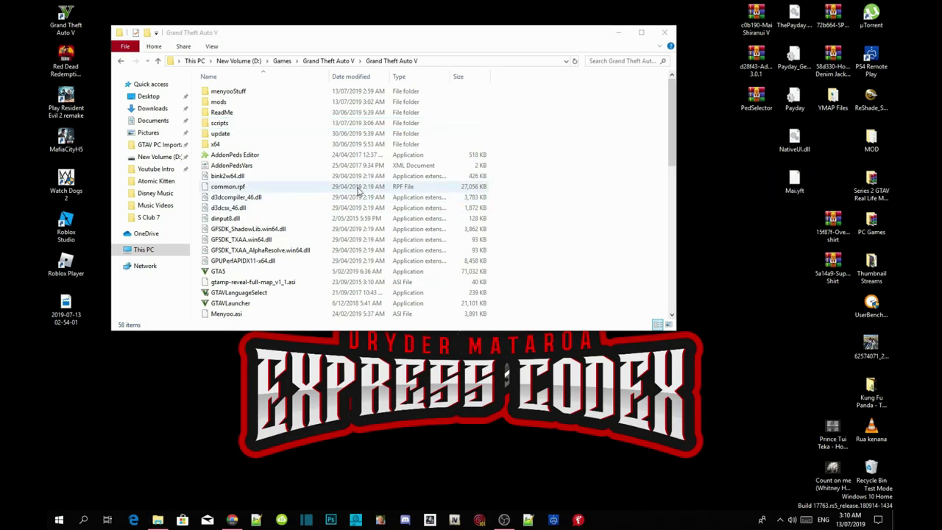
pyautogui.rightClick(243, 156)
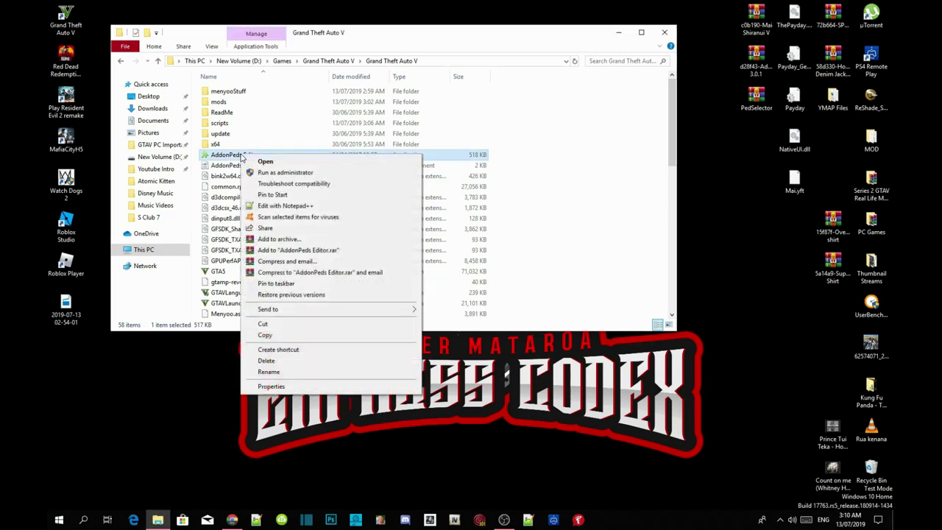
pyautogui.click(287, 173)
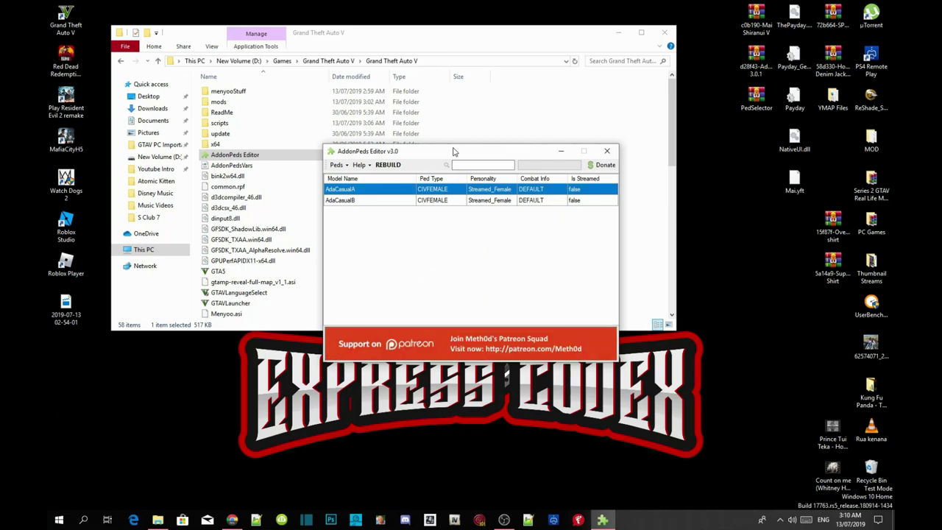
pyautogui.moveTo(453, 151); pyautogui.dragTo(510, 96)
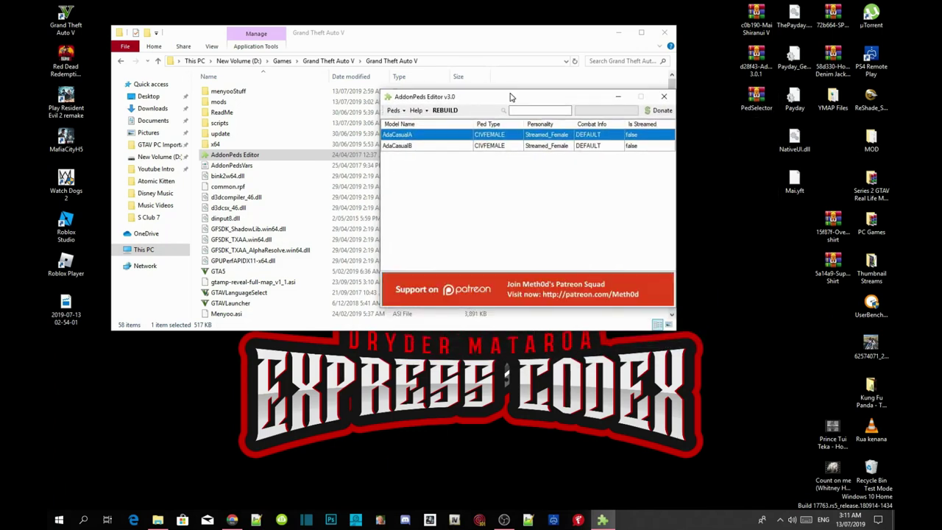
# Step: Examine the existing AdaCasualA and AdaCasualB entries in the AddonPeds Editor list
pyautogui.click(400, 147)
pyautogui.click(406, 137)
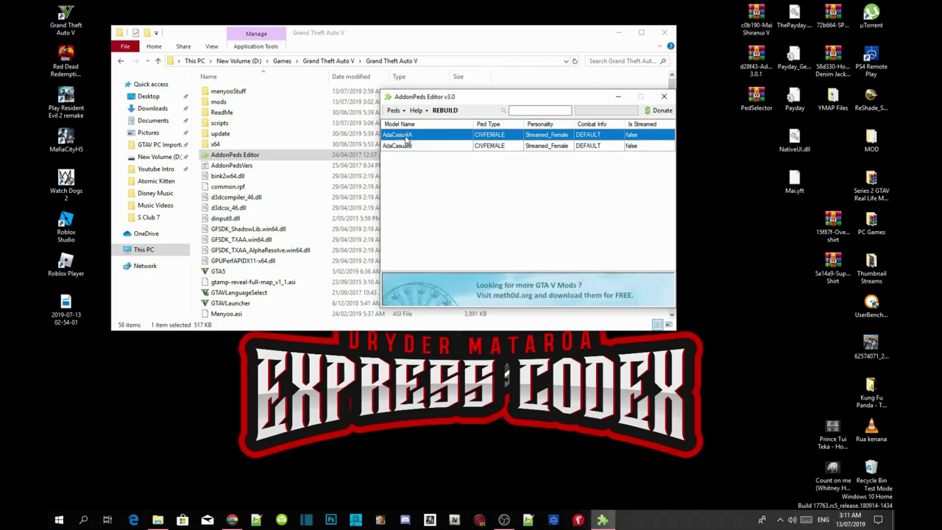
pyautogui.click(405, 147)
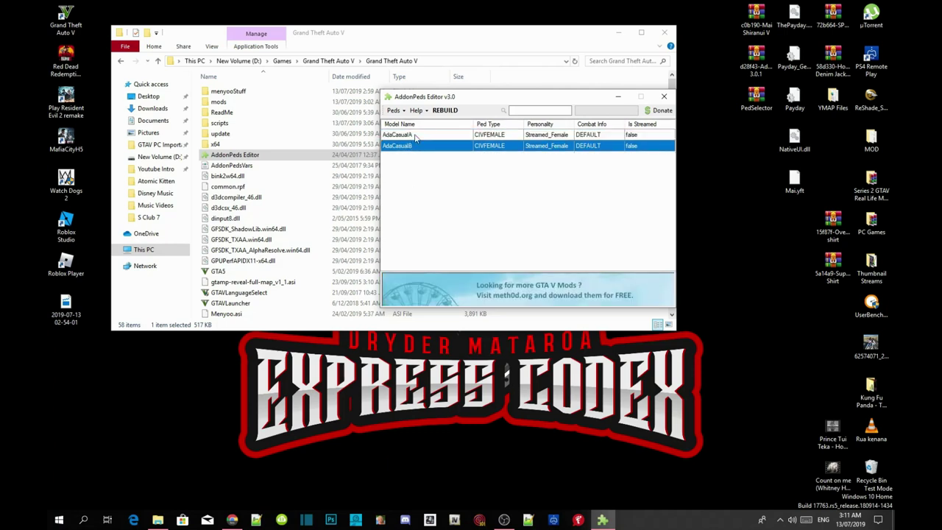
pyautogui.click(415, 138)
pyautogui.click(411, 147)
pyautogui.click(423, 138)
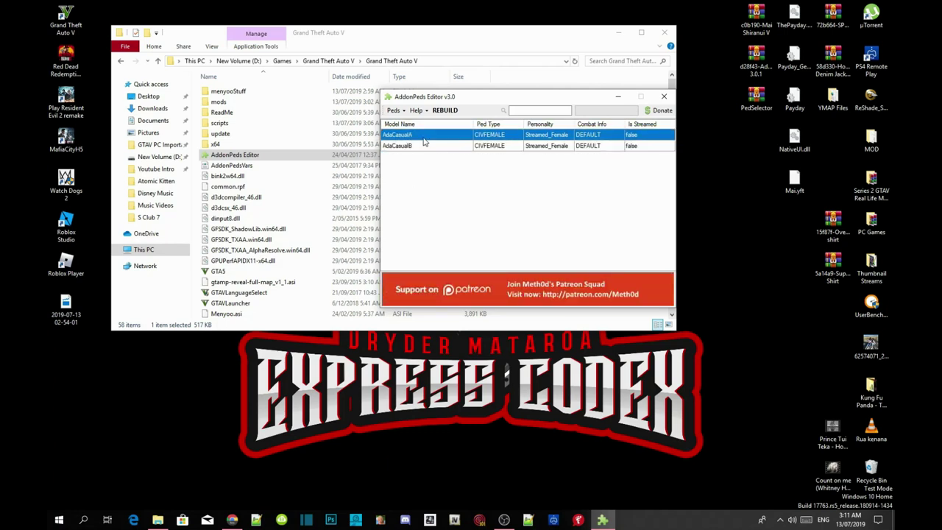
pyautogui.click(424, 148)
pyautogui.click(429, 140)
pyautogui.click(426, 147)
pyautogui.click(328, 60)
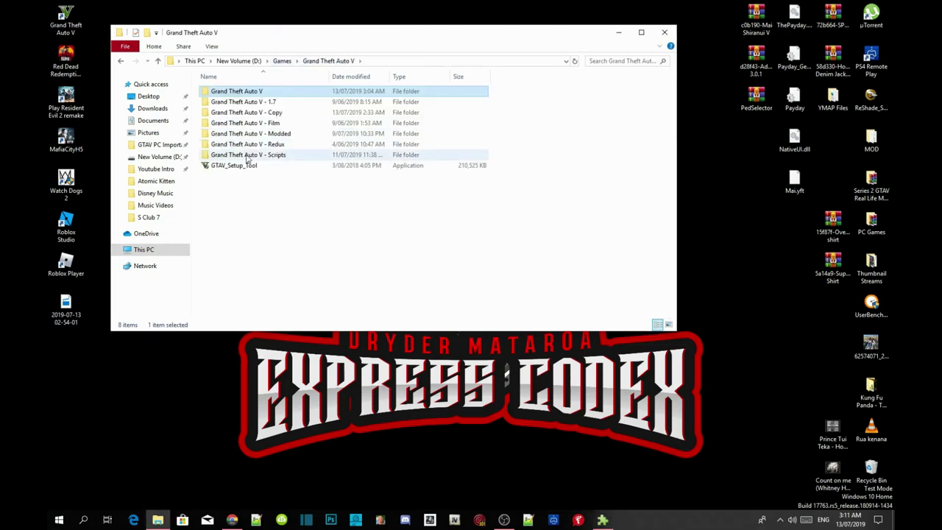
pyautogui.doubleClick(253, 97)
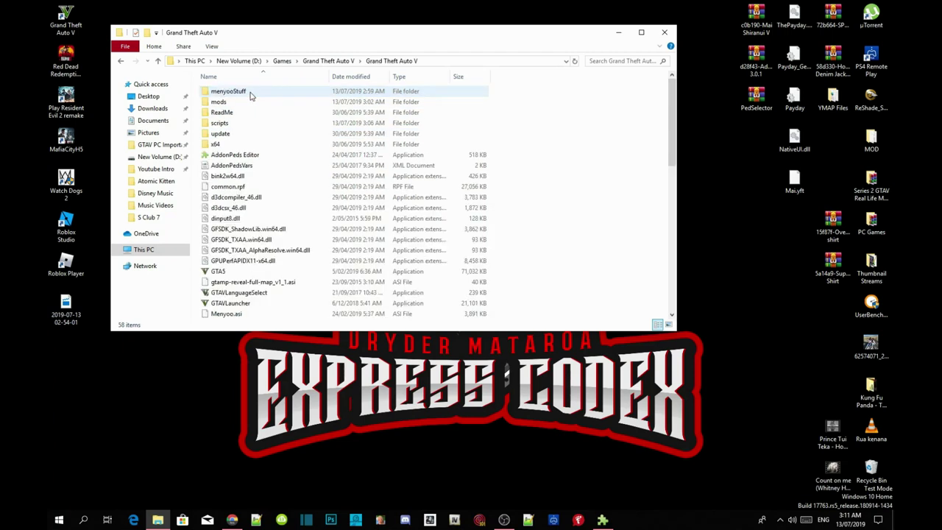
pyautogui.click(605, 520)
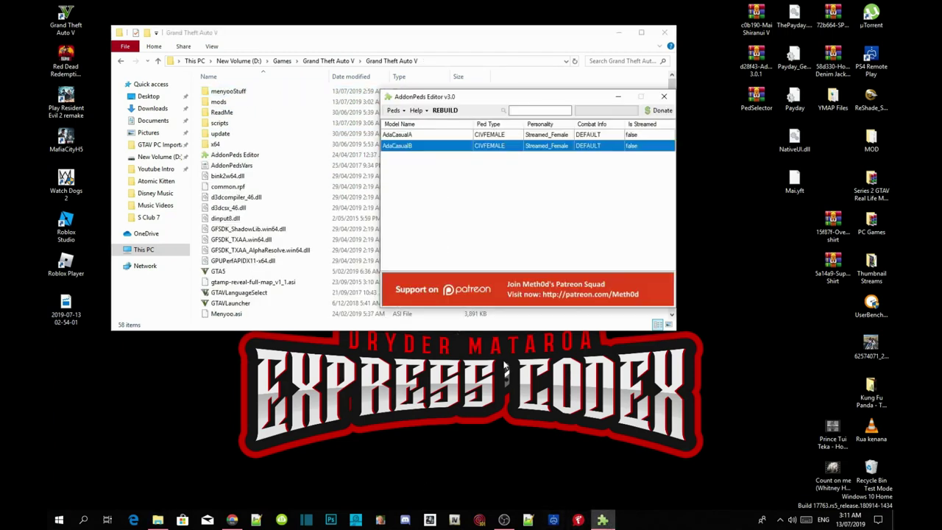
pyautogui.click(400, 136)
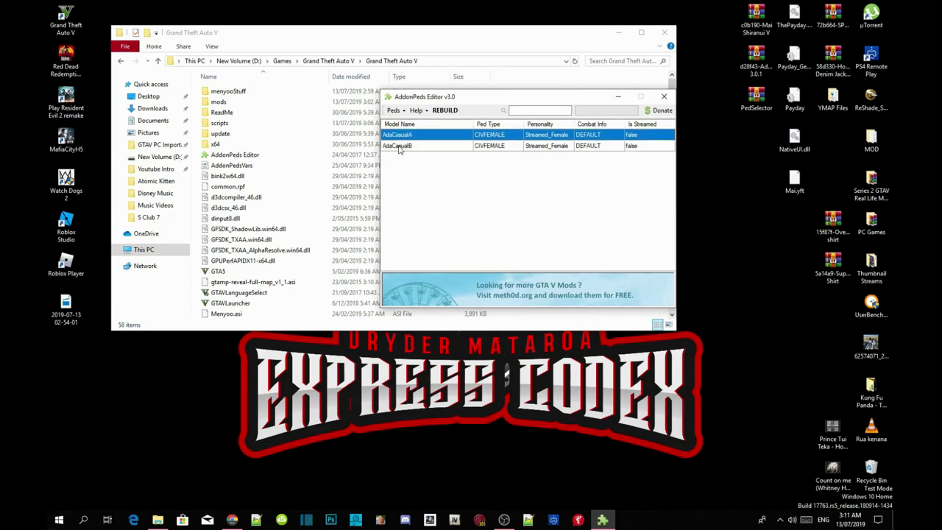
pyautogui.click(403, 146)
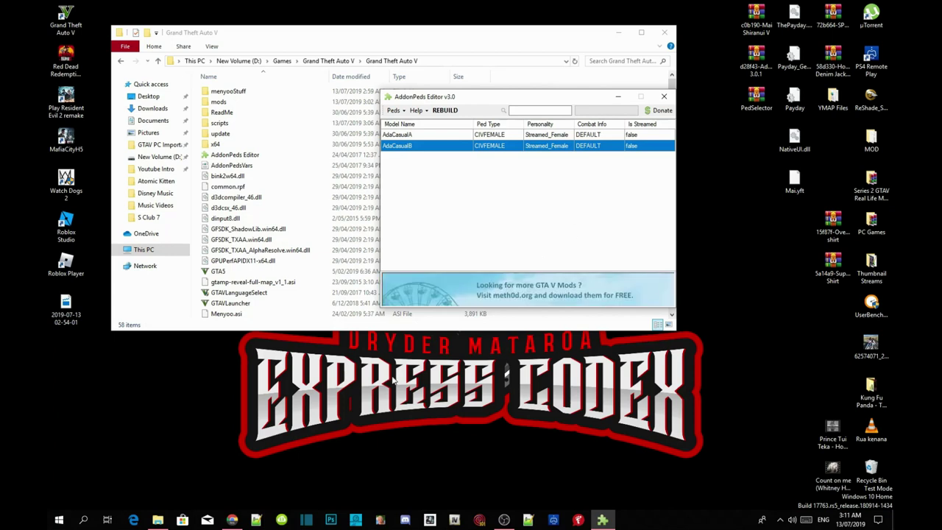
# Step: Copy the base name Mai, without its extension, from the Mai.yft file name on the desktop
pyautogui.rightClick(790, 190)
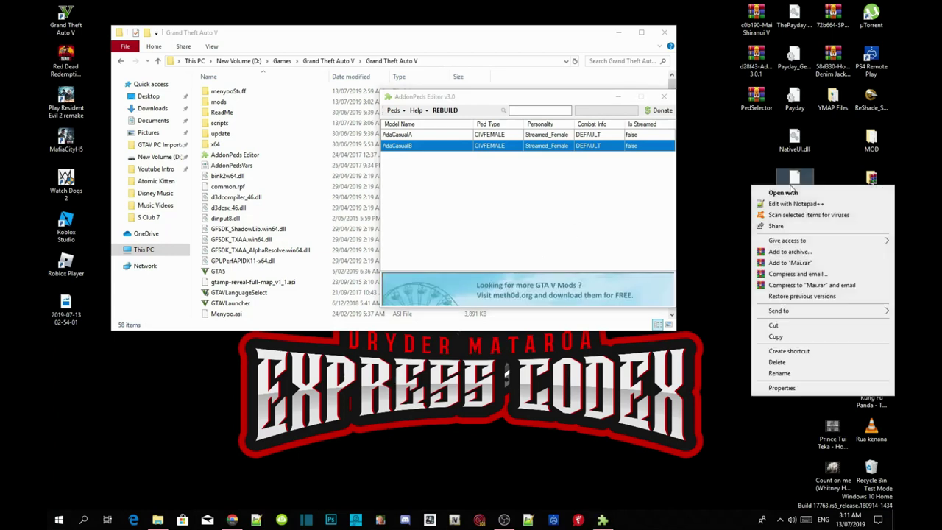
pyautogui.click(778, 374)
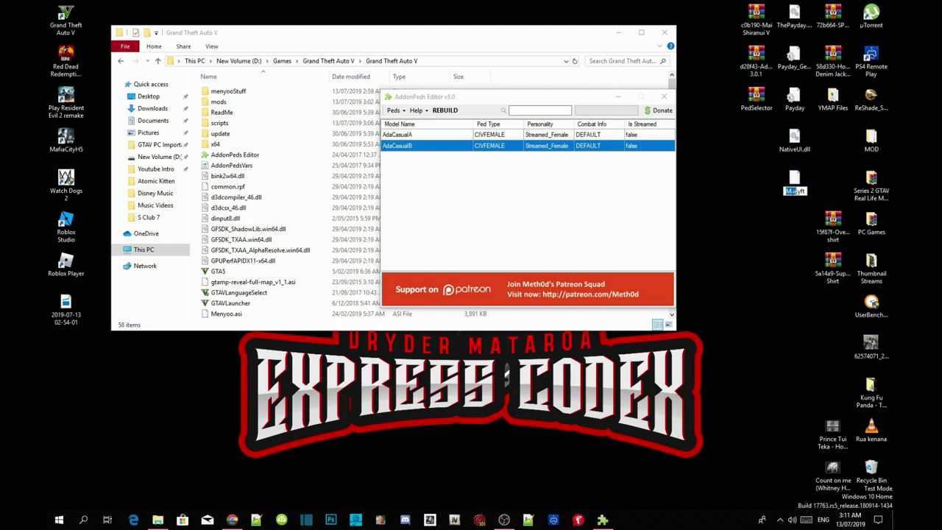
pyautogui.rightClick(766, 189)
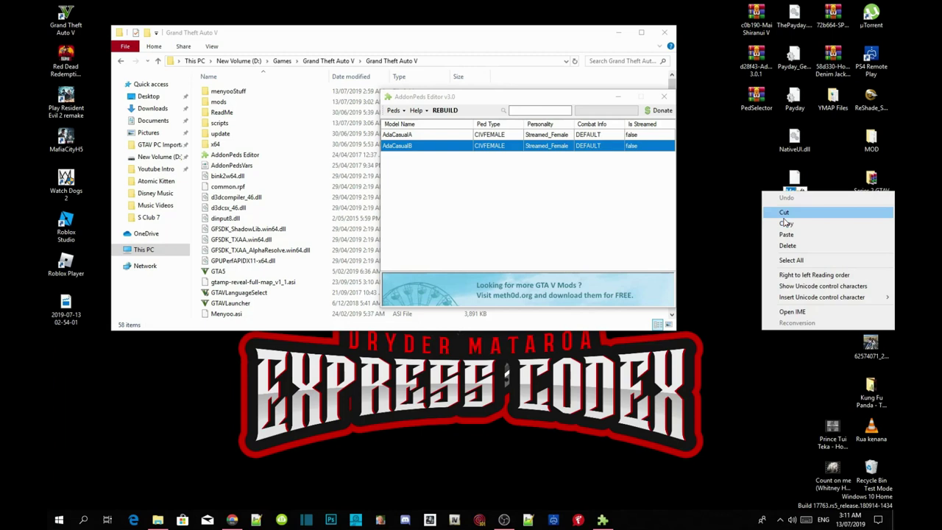
pyautogui.click(795, 222)
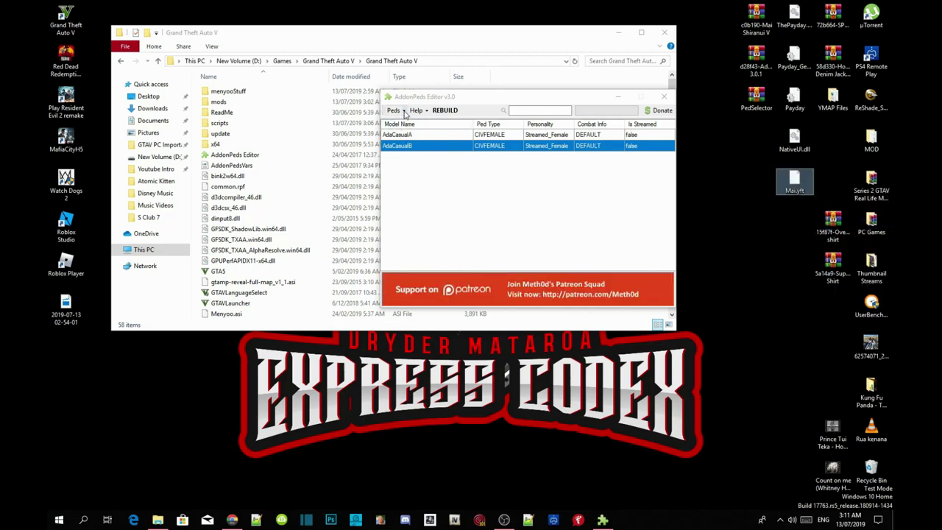
# Step: Add a new ped in AddonPeds Editor with model name Mai, ped type Female and Is Streamed set to false
pyautogui.click(402, 115)
pyautogui.click(394, 111)
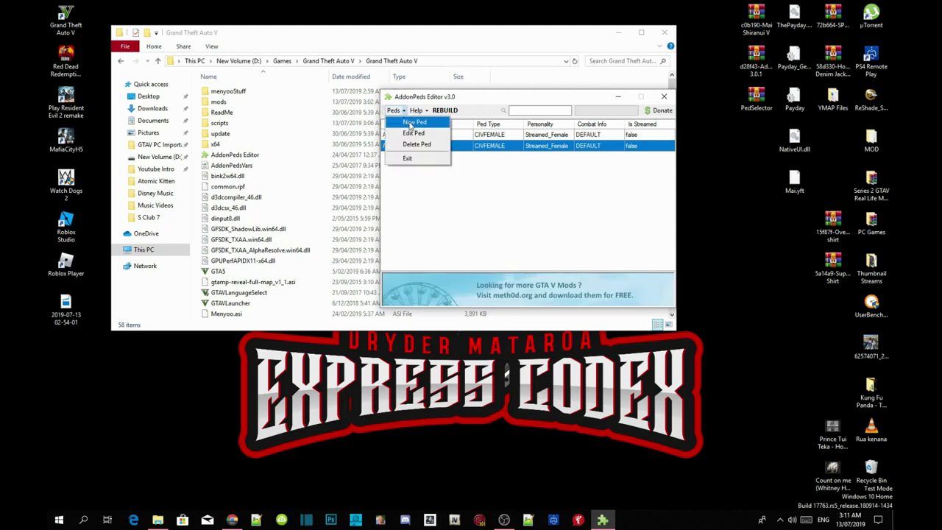
pyautogui.click(412, 124)
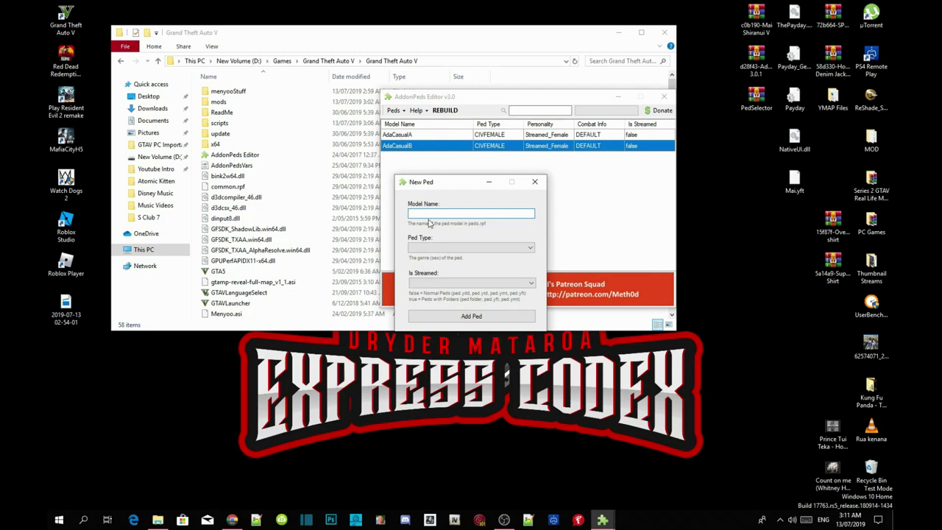
pyautogui.write('Mai')
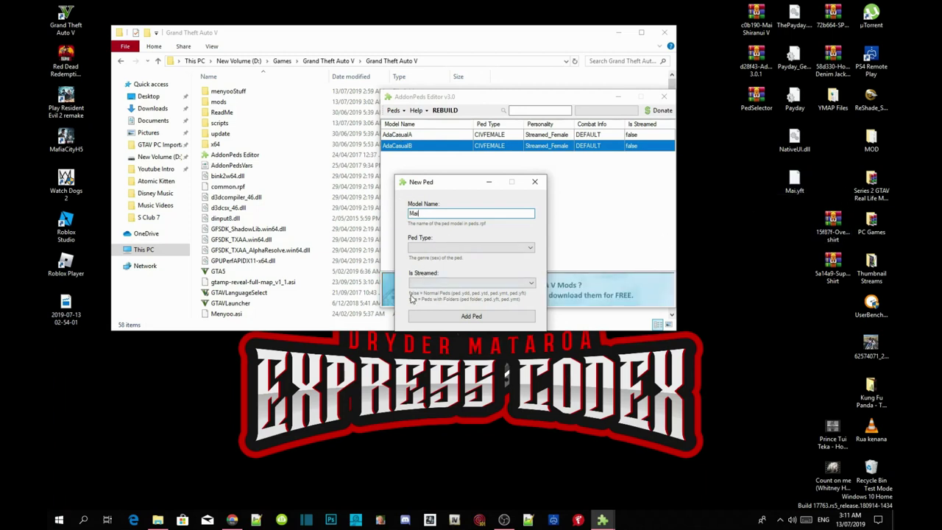
pyautogui.click(438, 250)
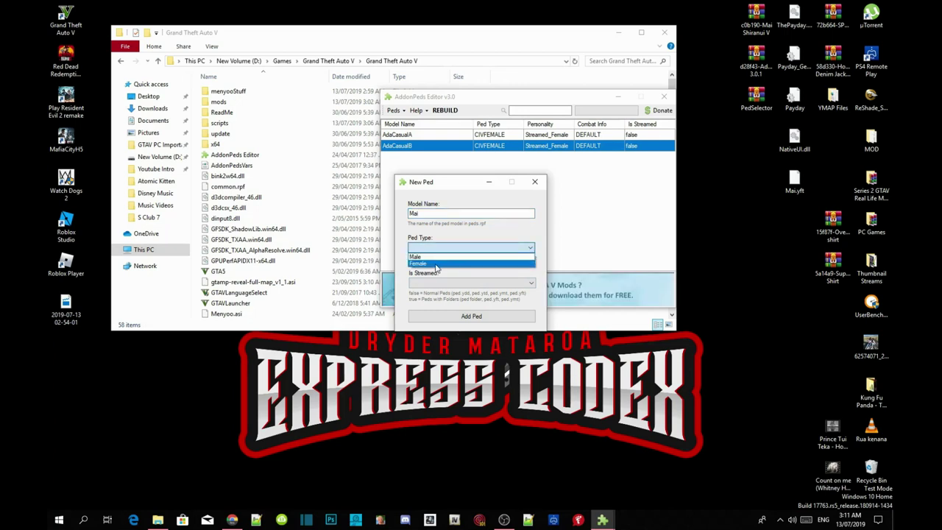
pyautogui.click(436, 262)
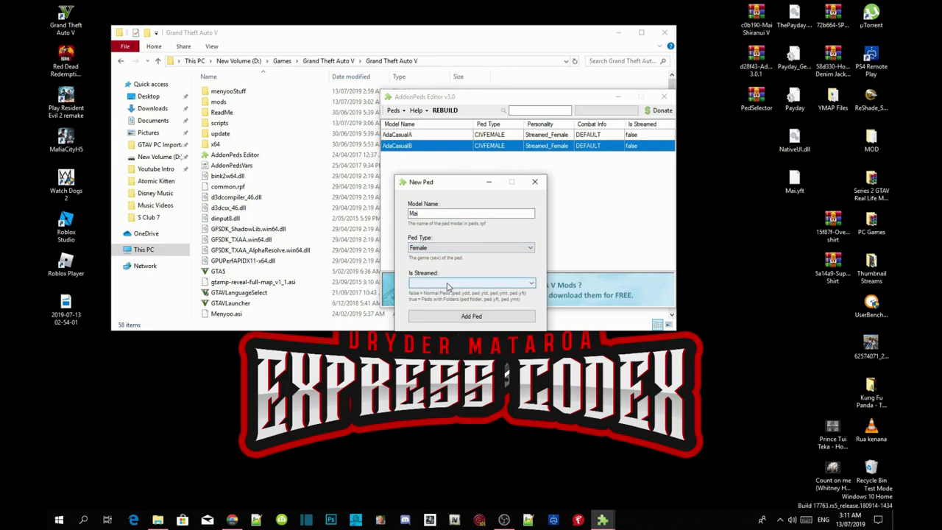
pyautogui.click(448, 285)
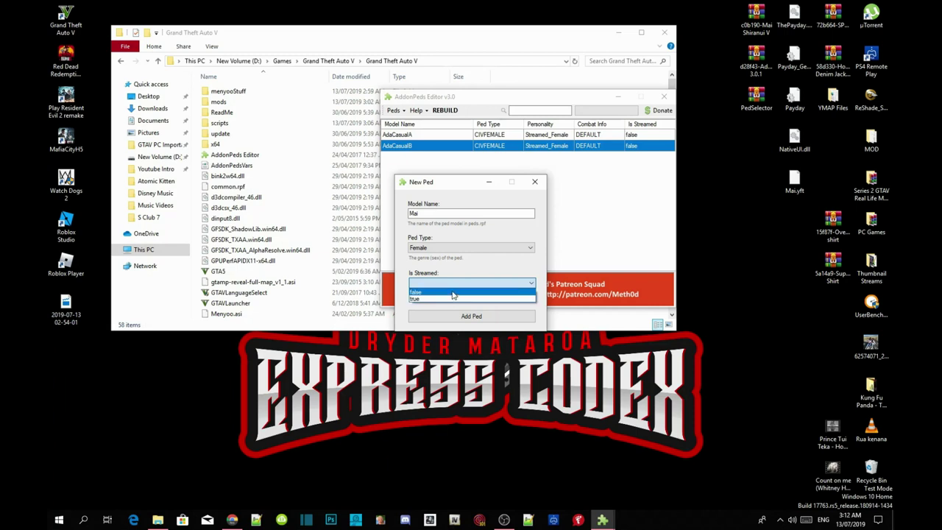
pyautogui.click(454, 294)
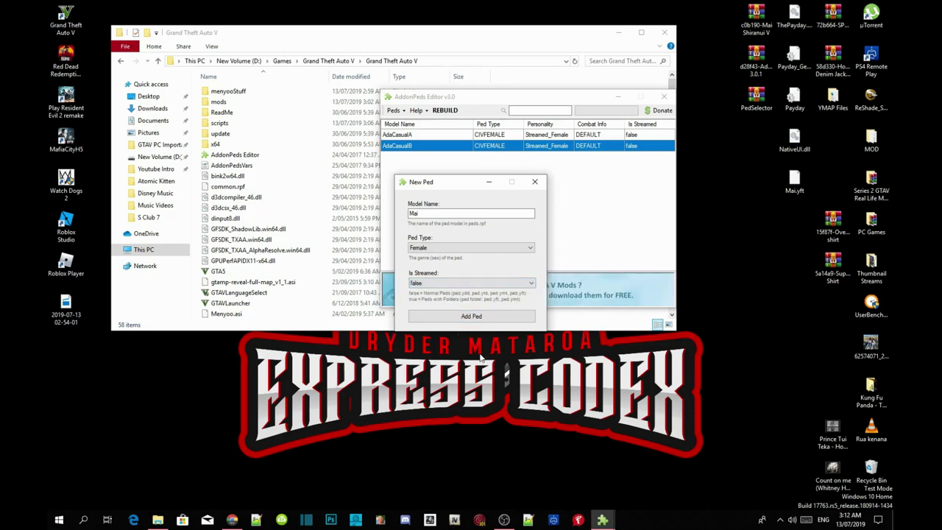
pyautogui.click(472, 316)
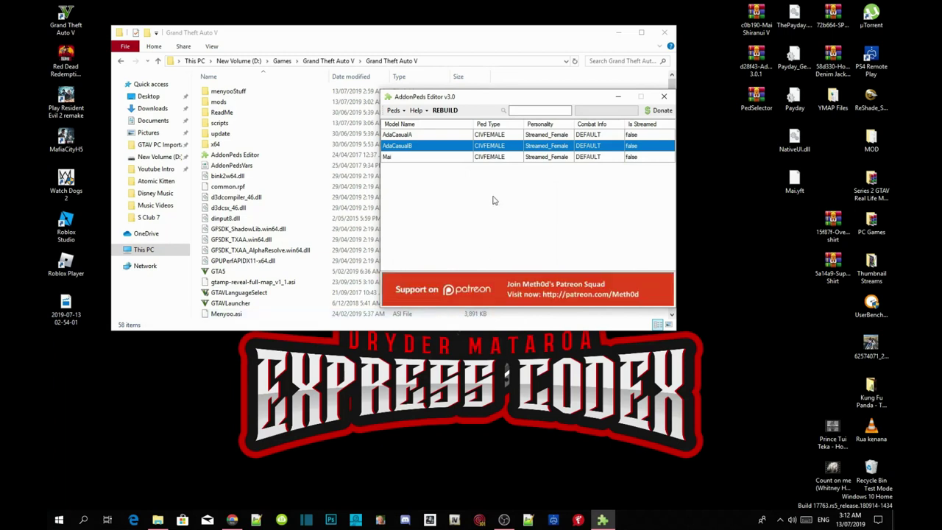
# Step: Rebuild the add-on ped list and close AddonPeds Editor
pyautogui.click(446, 111)
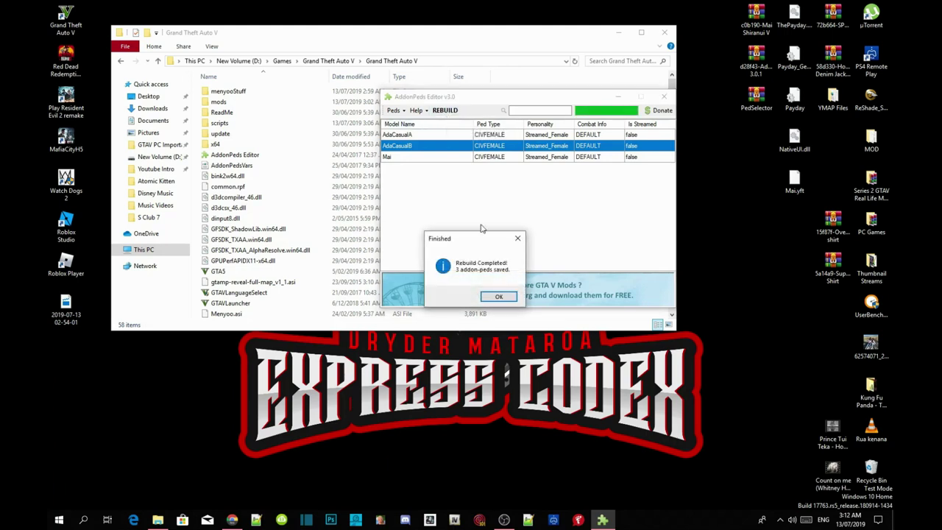
pyautogui.click(497, 298)
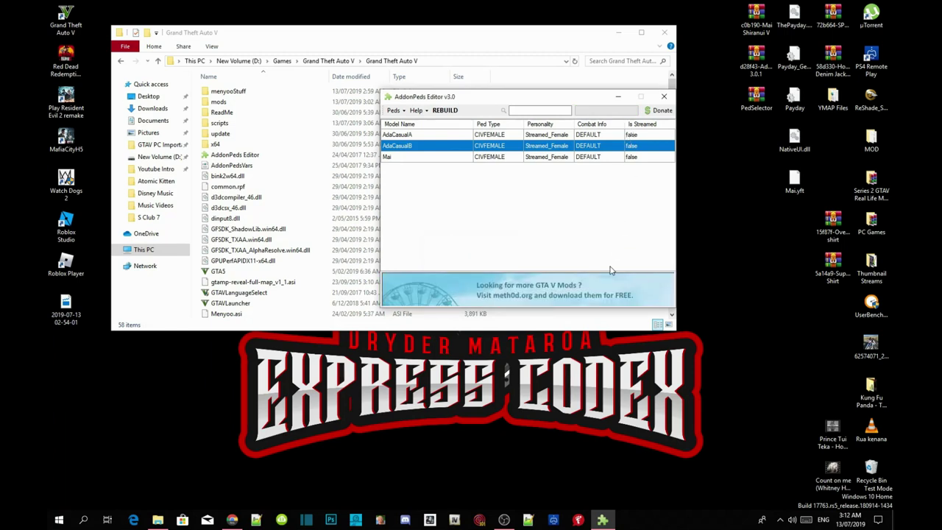
pyautogui.click(661, 98)
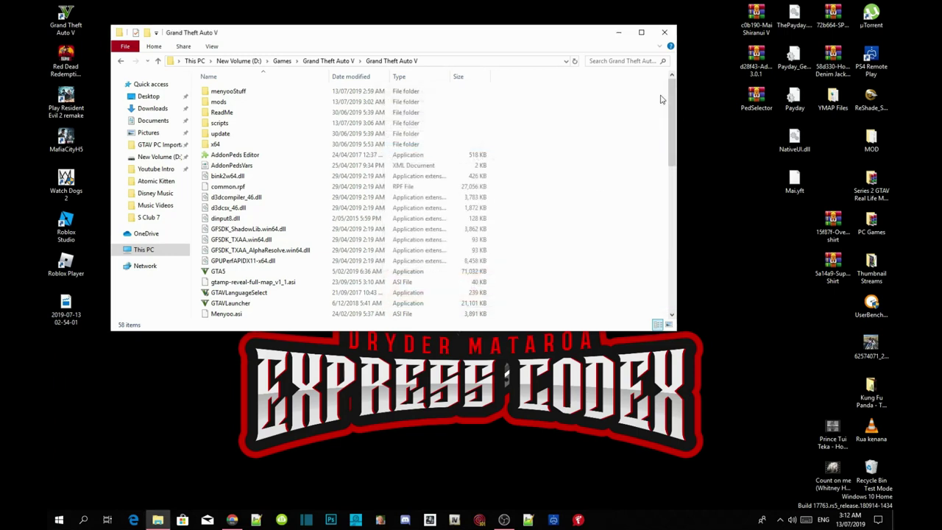
# Step: Refresh and close the Grand Theft Auto V folder window, and refresh the desktop
pyautogui.rightClick(568, 184)
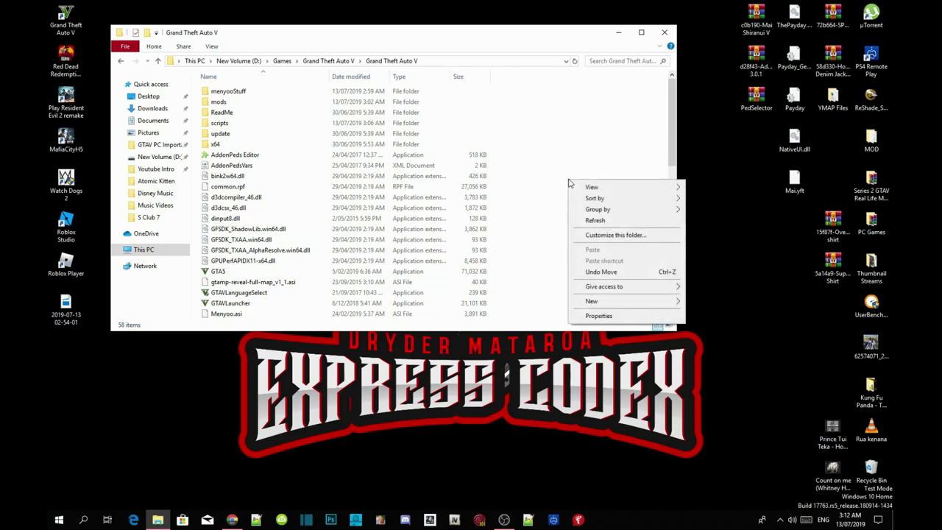
pyautogui.click(597, 221)
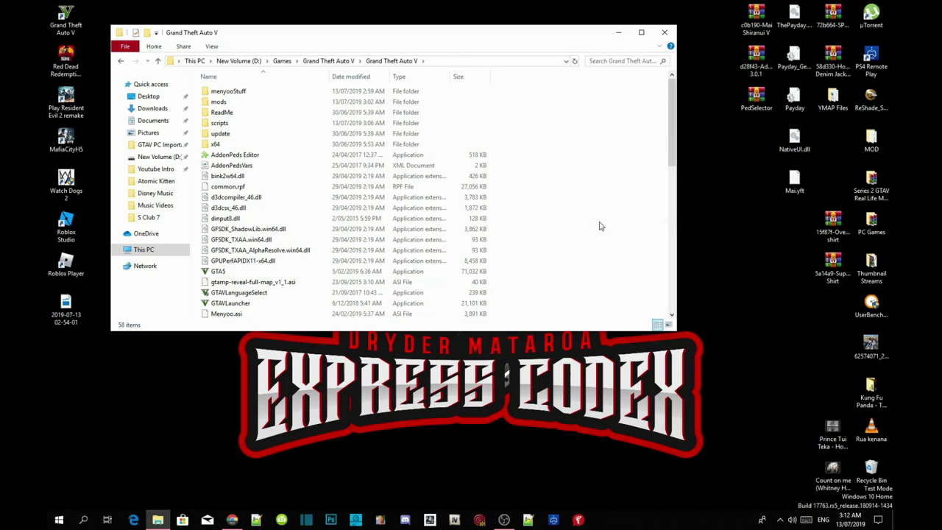
pyautogui.click(665, 33)
pyautogui.rightClick(322, 74)
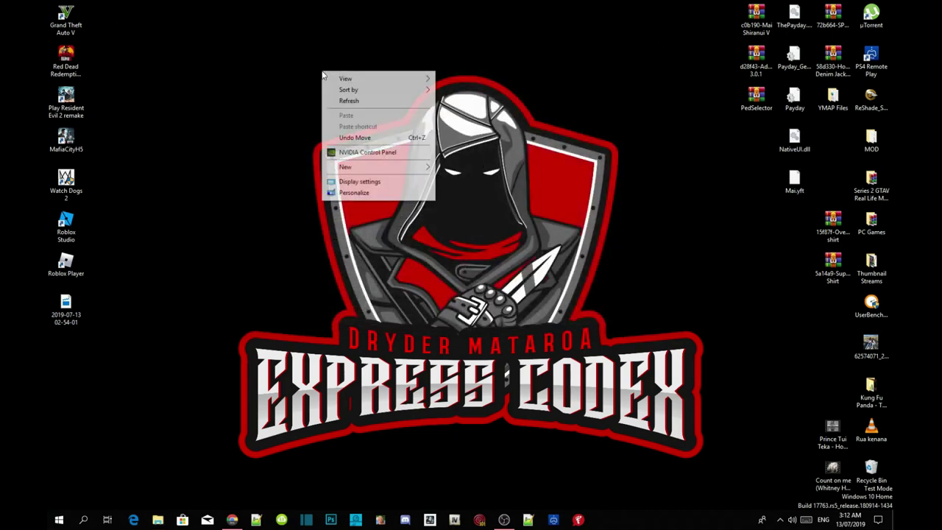
pyautogui.click(346, 104)
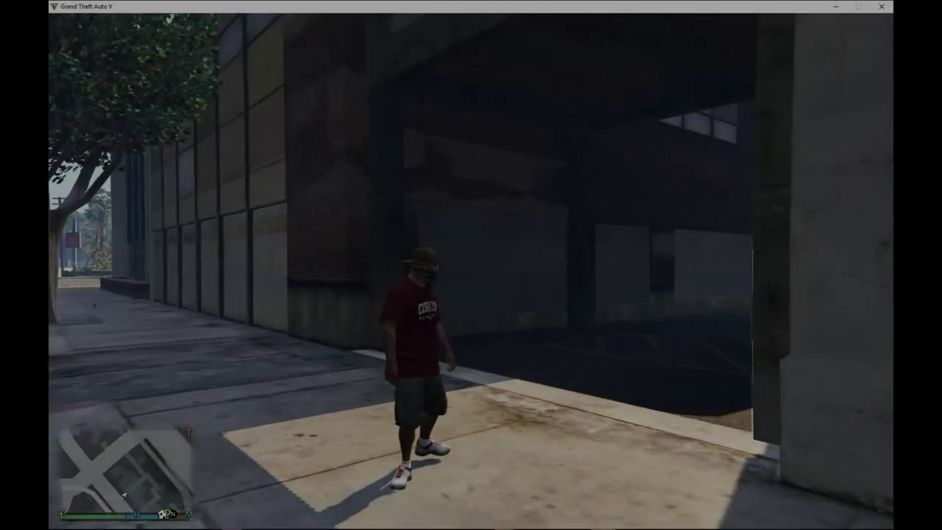
# Step: Run the player character through the underpass into the open lot by the chain-link fence and face the camera
pyautogui.press('w')
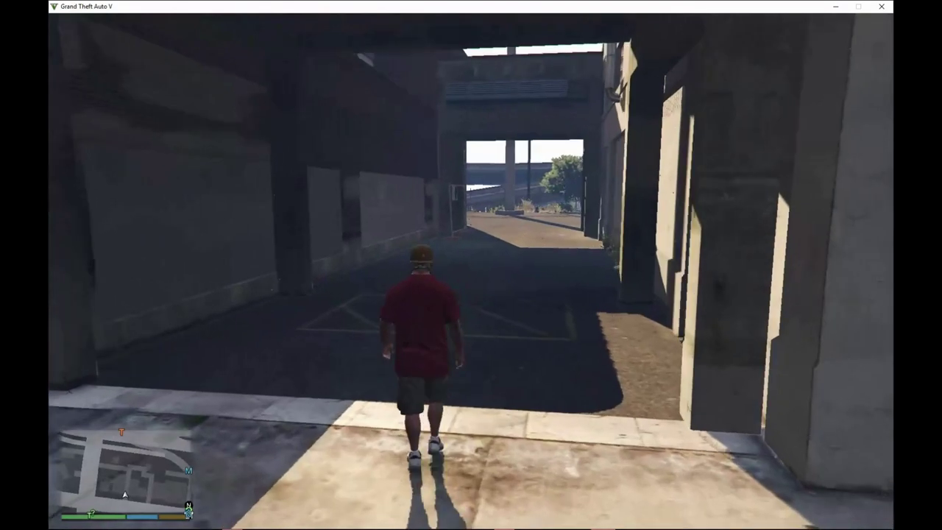
pyautogui.press('w')
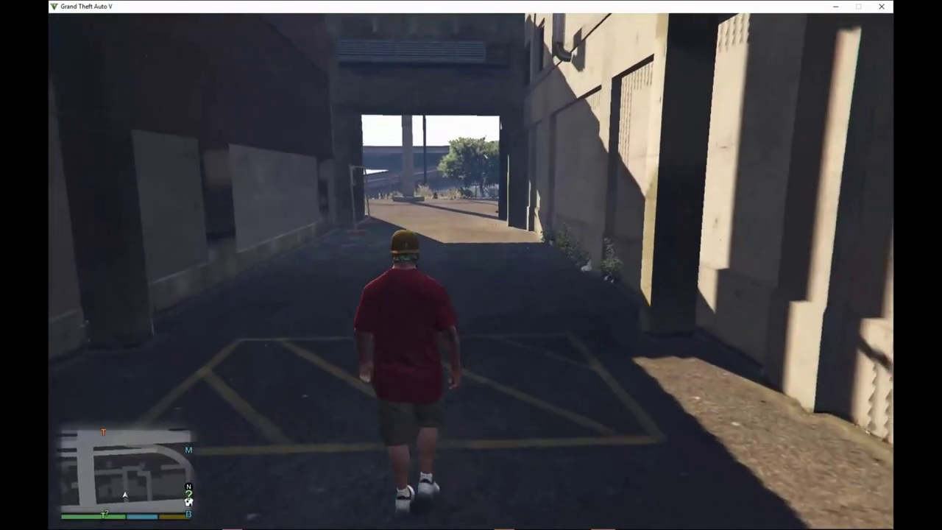
pyautogui.press('w')
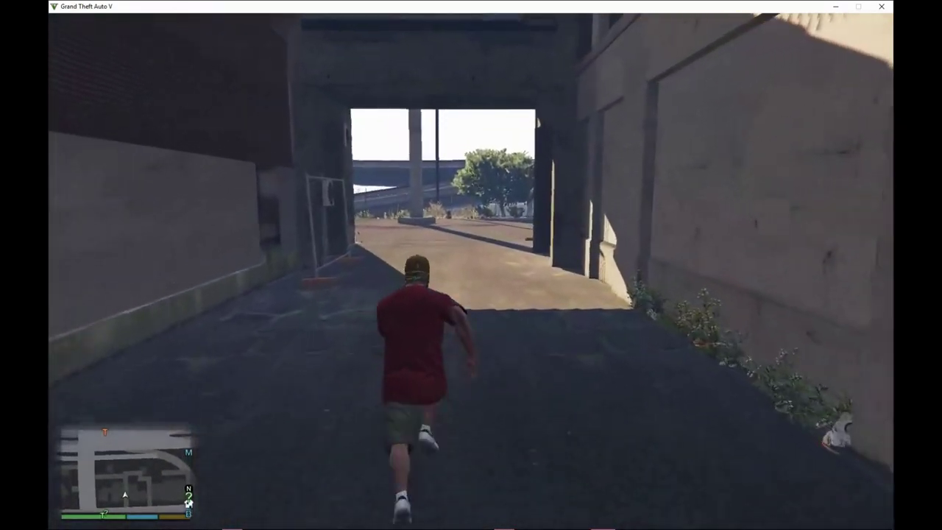
pyautogui.press('w')
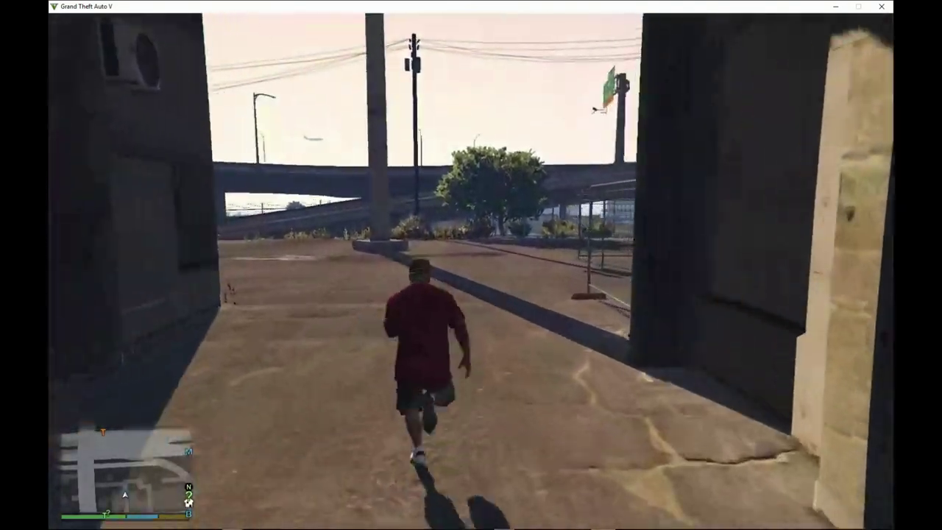
pyautogui.press('w')
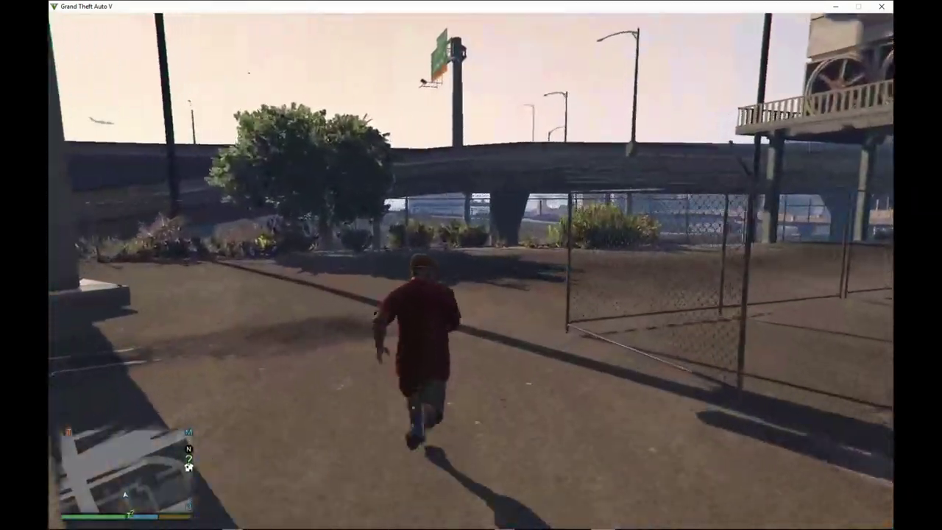
pyautogui.press('w')
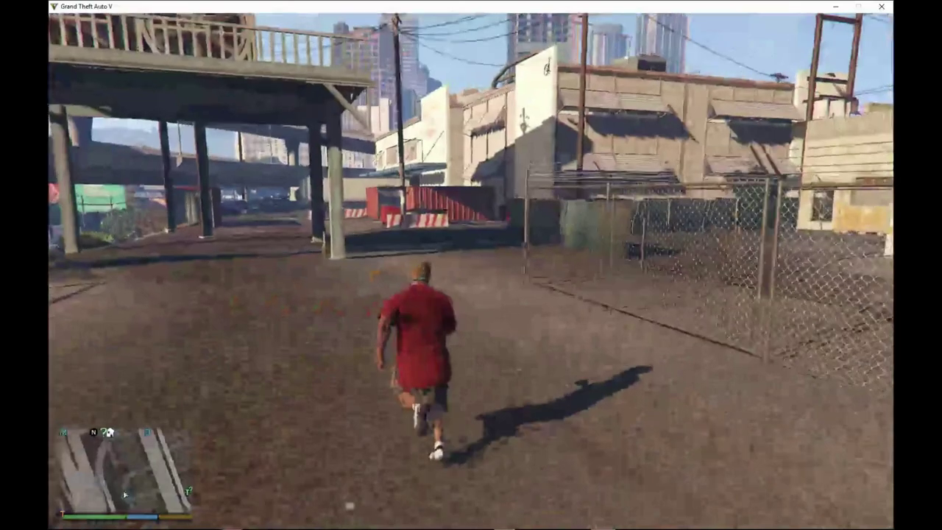
pyautogui.press('s')
pyautogui.press('s')
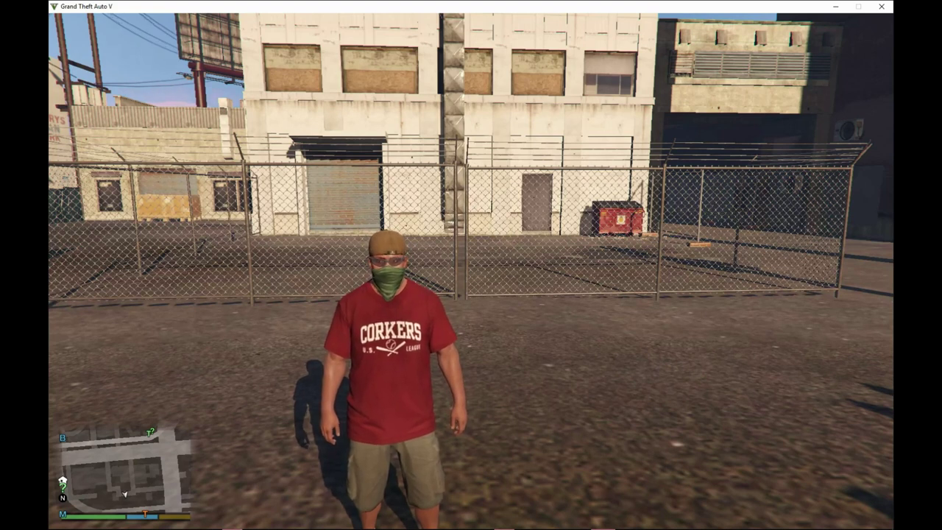
# Step: Open the Addon Peds list in the in-game Ped Selector
pyautogui.press('F10')
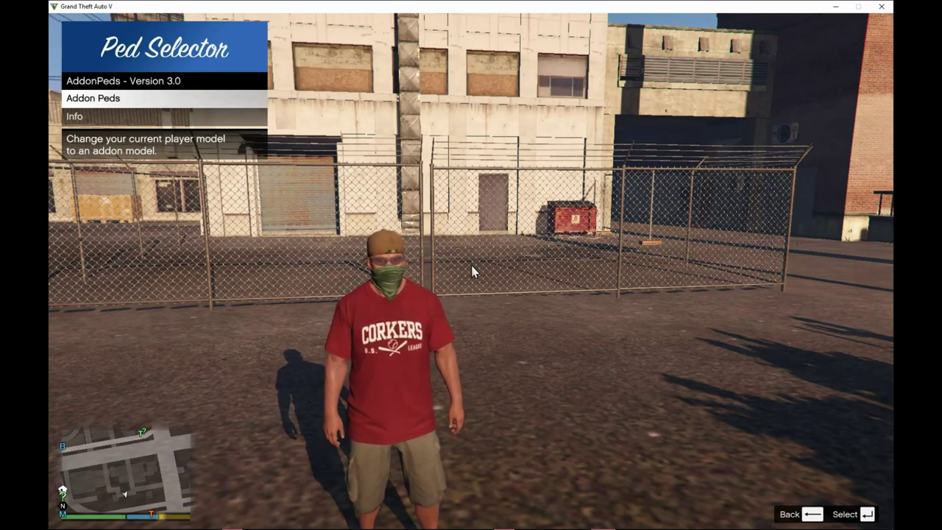
pyautogui.press('v')
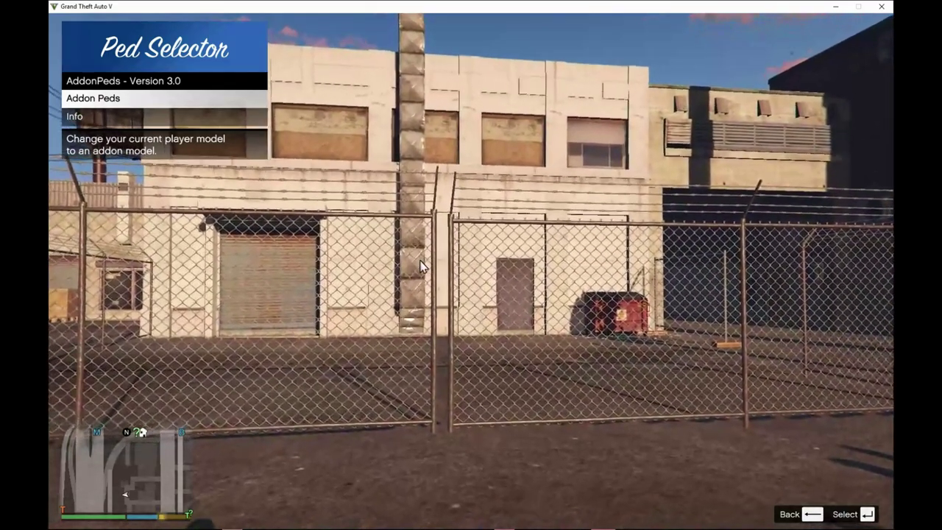
pyautogui.press('v')
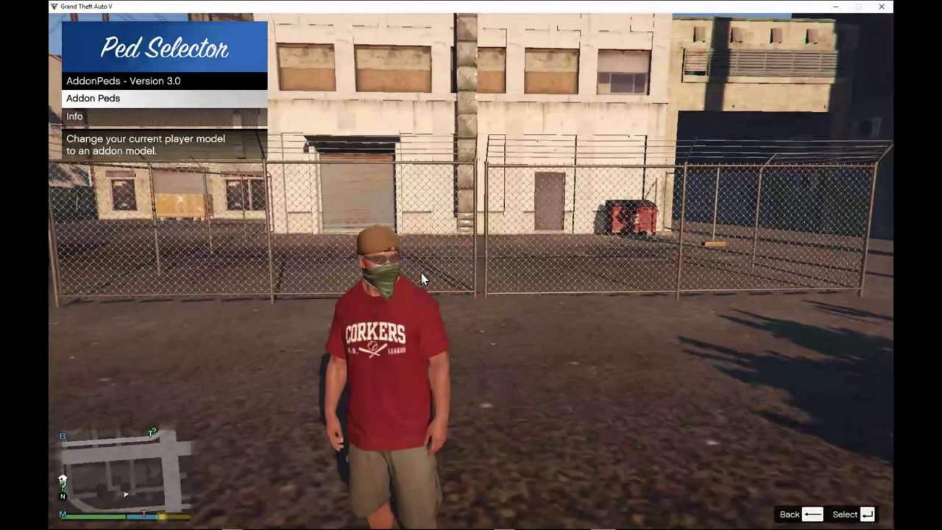
pyautogui.press('Return')
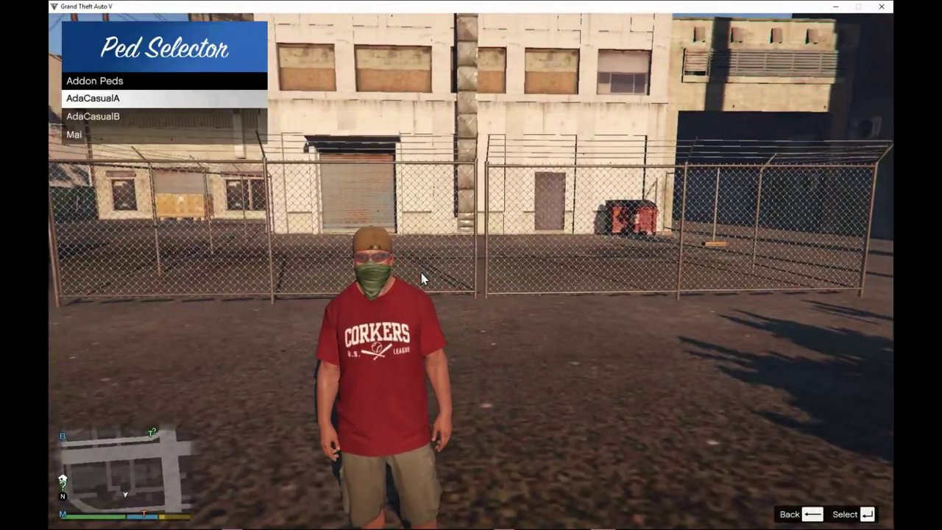
# Step: Change the current player model to the Mai add-on ped
pyautogui.press('Down')
pyautogui.press('Down')
pyautogui.press('Down')
pyautogui.press('Down')
pyautogui.press('Down')
pyautogui.press('Down')
pyautogui.press('Down')
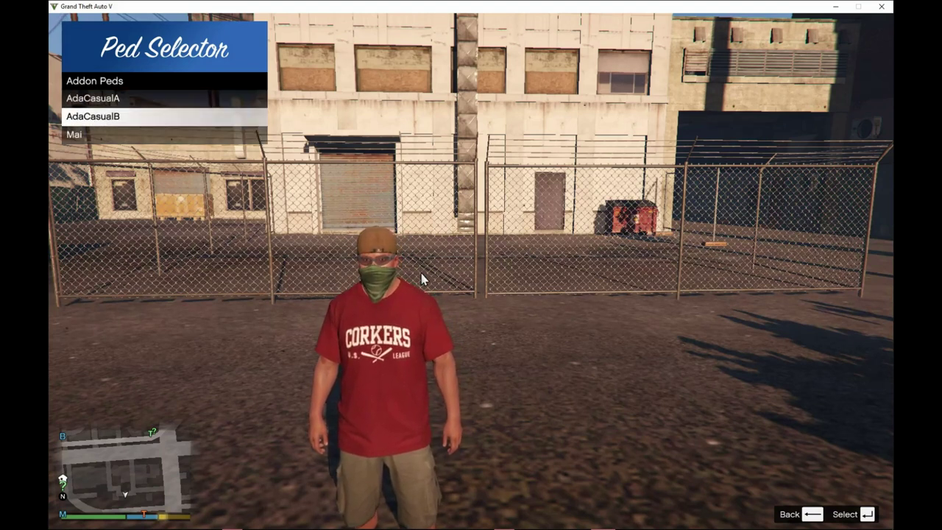
pyautogui.press('Down')
pyautogui.press('Down')
pyautogui.press('Down')
pyautogui.press('Down')
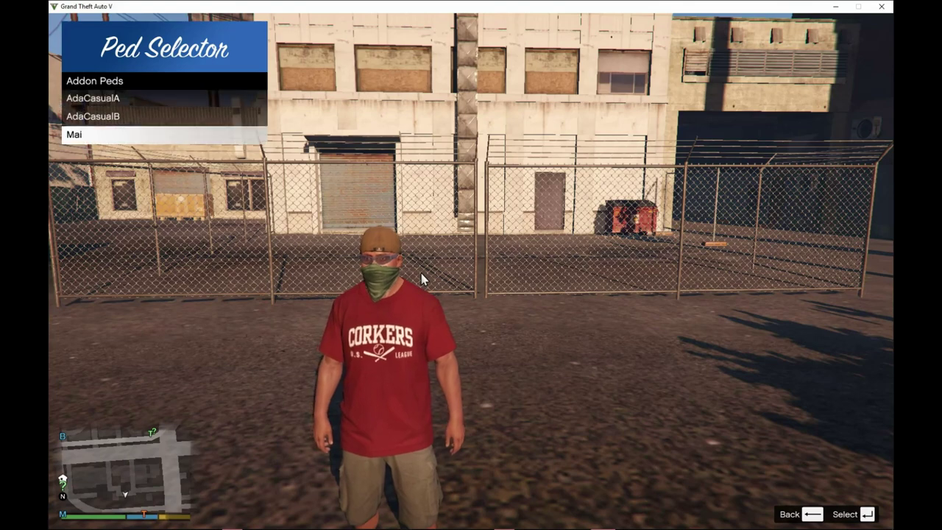
pyautogui.press('Return')
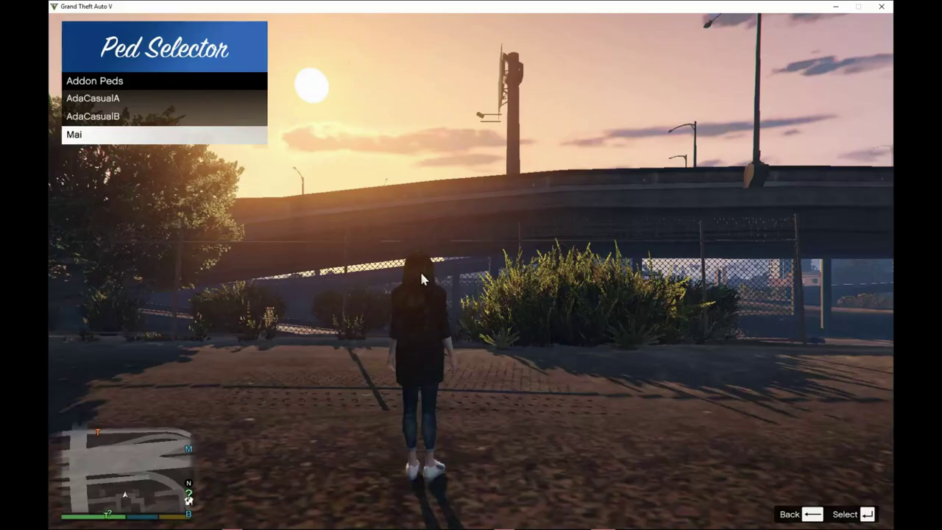
# Step: Turn the Mai character to face the camera and close Ped Selector
pyautogui.press('a')
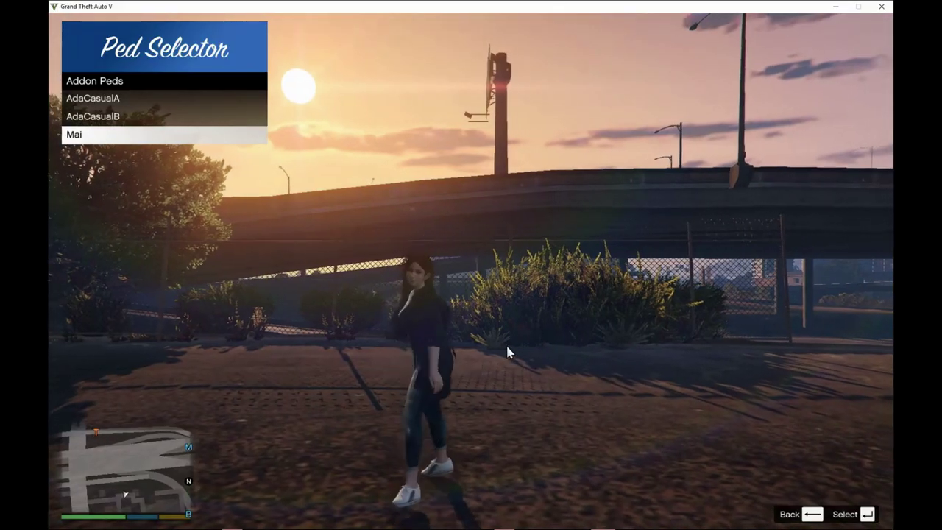
pyautogui.press('s')
pyautogui.press('BackSpace')
pyautogui.press('BackSpace')
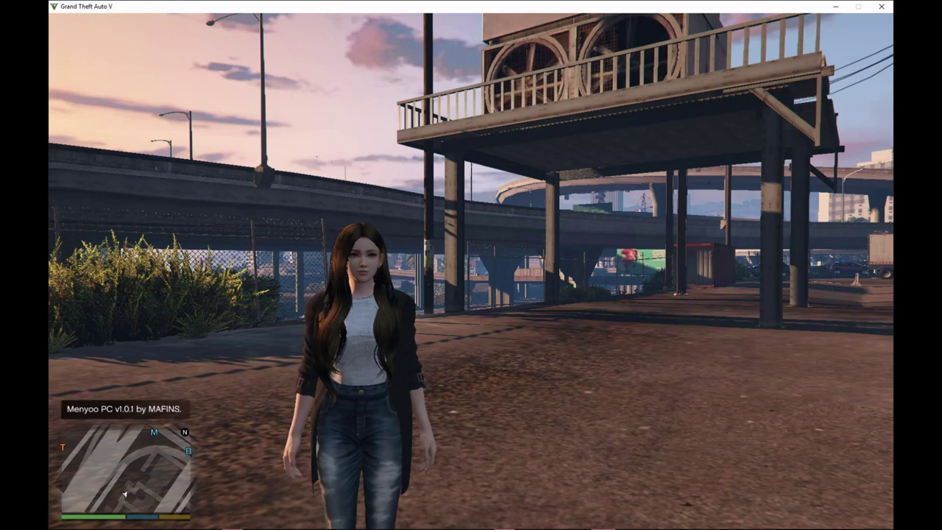
# Step: Open the player wardrobe in Menyoo and enable Front View
pyautogui.press('F8')
pyautogui.press('Down')
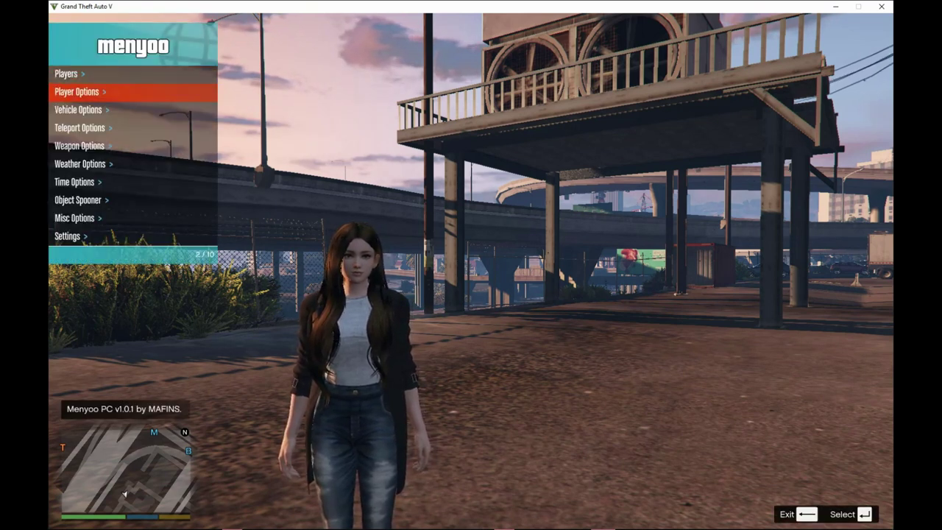
pyautogui.press('Return')
pyautogui.press('Down')
pyautogui.press('Down')
pyautogui.press('Return')
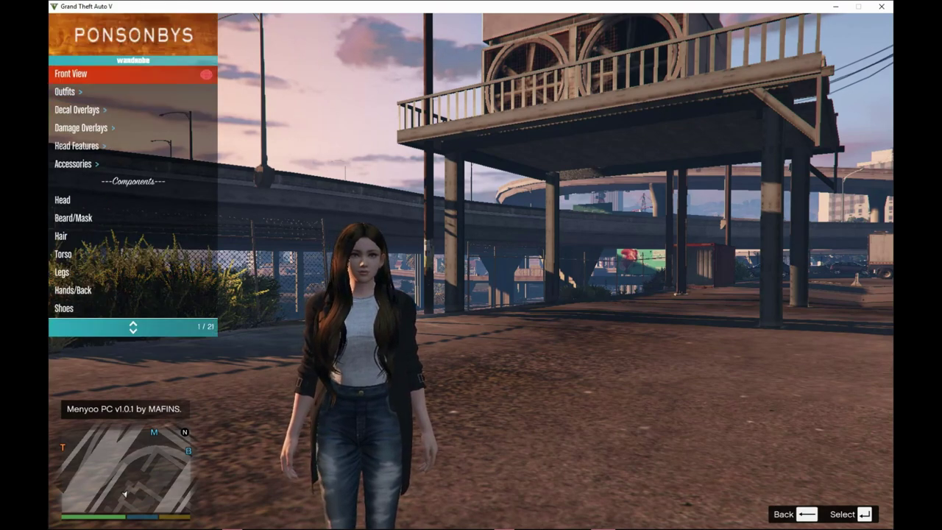
pyautogui.press('Return')
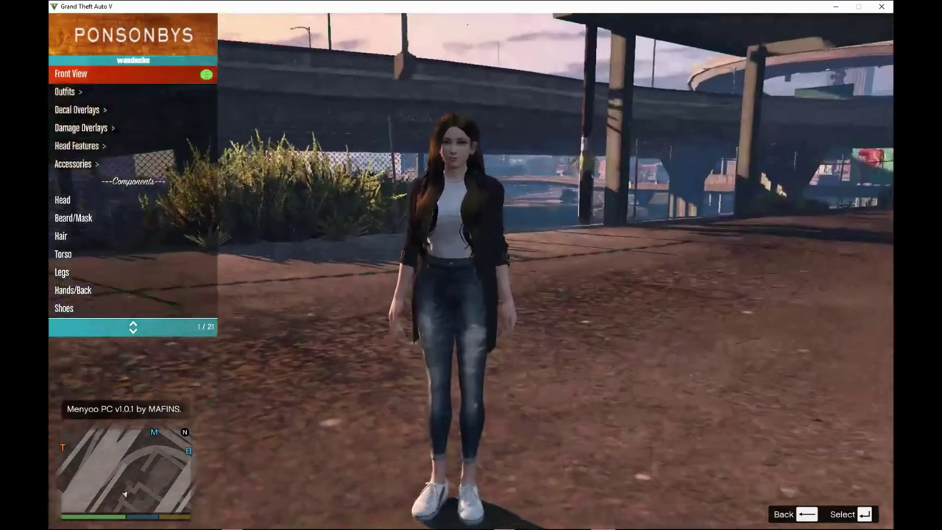
# Step: Open the variation settings of the wardrobe's Torso component
pyautogui.press('Down')
pyautogui.press('Down')
pyautogui.press('Down')
pyautogui.press('Down')
pyautogui.press('Down')
pyautogui.press('Down')
pyautogui.press('Down')
pyautogui.press('Down')
pyautogui.press('Down')
pyautogui.press('Down')
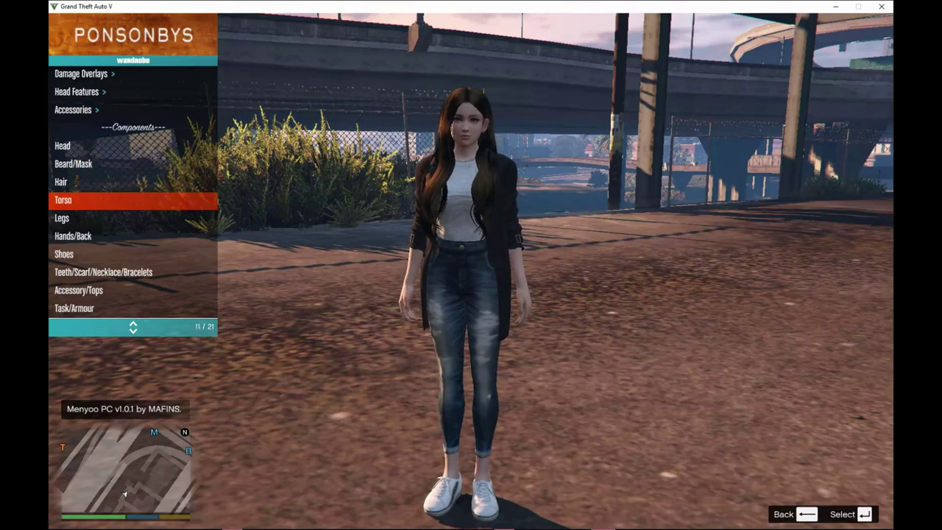
pyautogui.press('Down')
pyautogui.press('Up')
pyautogui.press('Return')
# Step: Try torso type 1 on the character and cycle through its textures
pyautogui.press('Right')
pyautogui.press('Down')
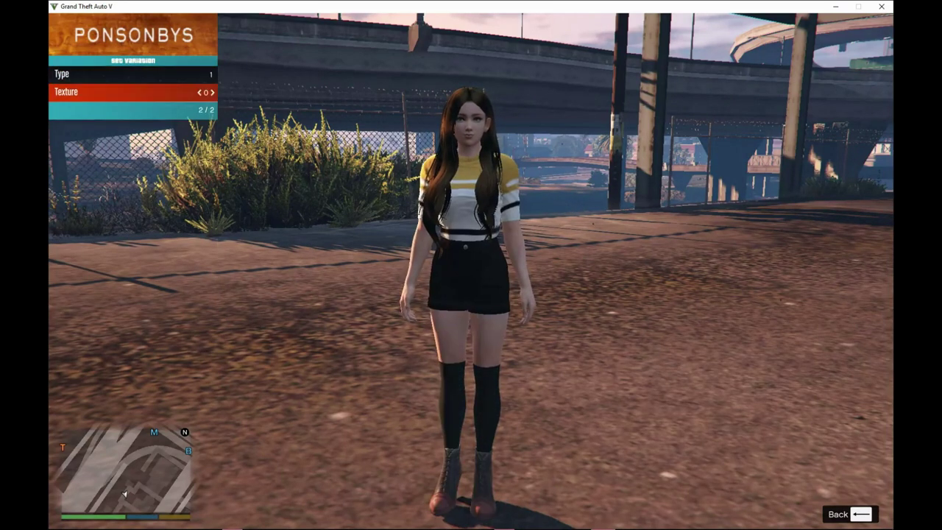
pyautogui.press('Right')
pyautogui.press('Right')
pyautogui.press('Right')
pyautogui.press('Right')
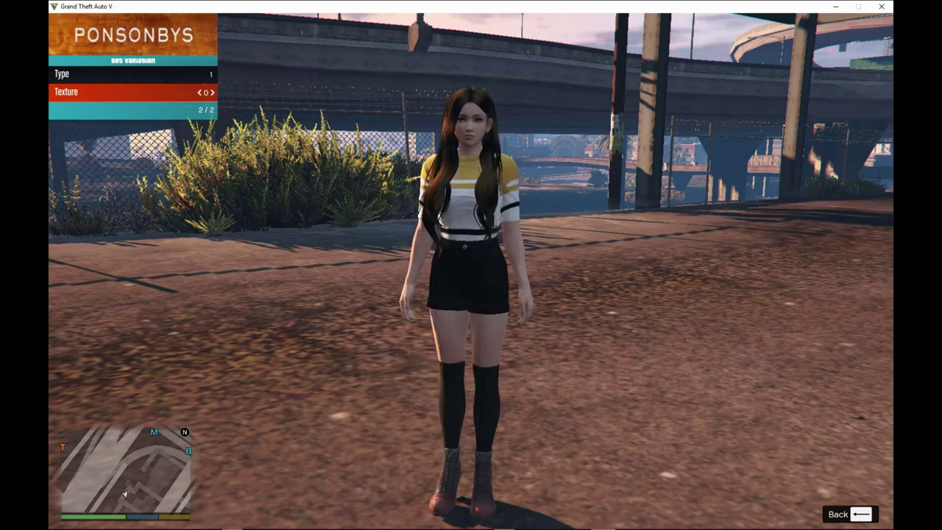
pyautogui.press('Right')
# Step: Set the torso variation to type 0 with texture 2
pyautogui.press('Up')
pyautogui.press('Left')
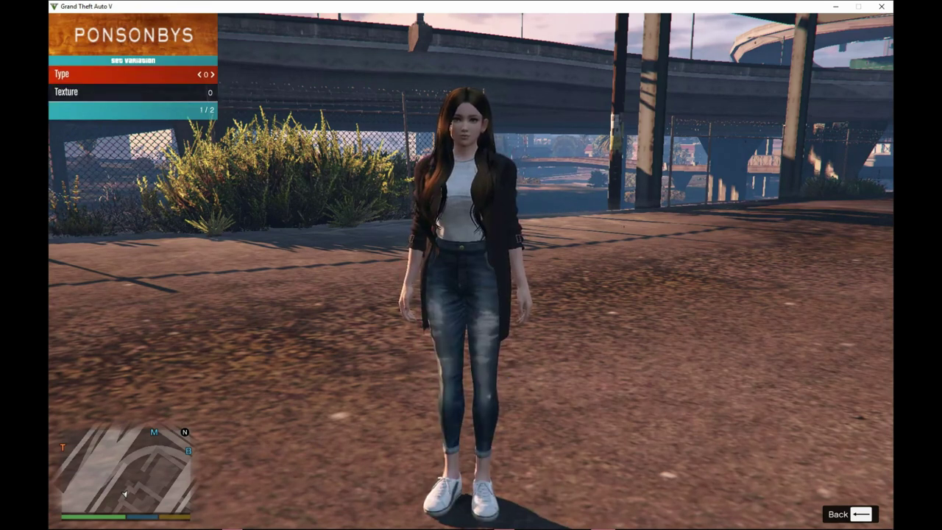
pyautogui.press('Down')
pyautogui.press('Right')
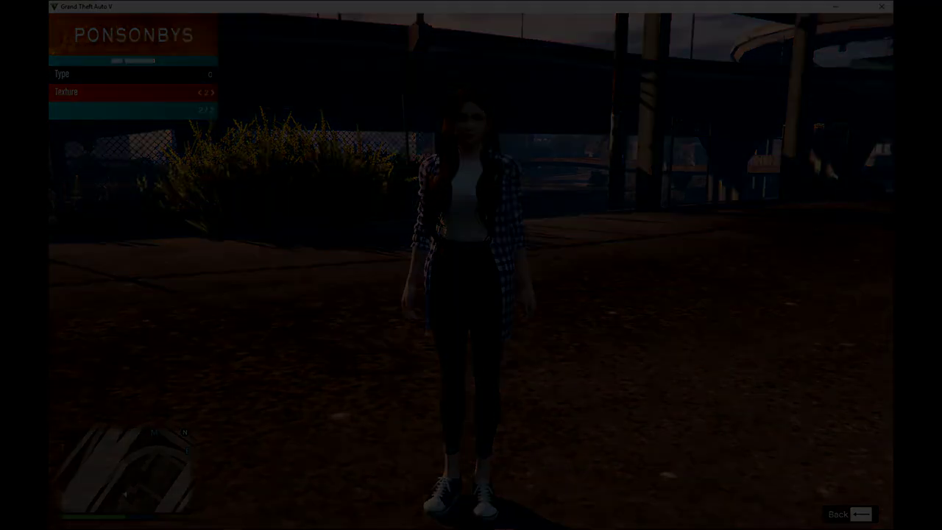